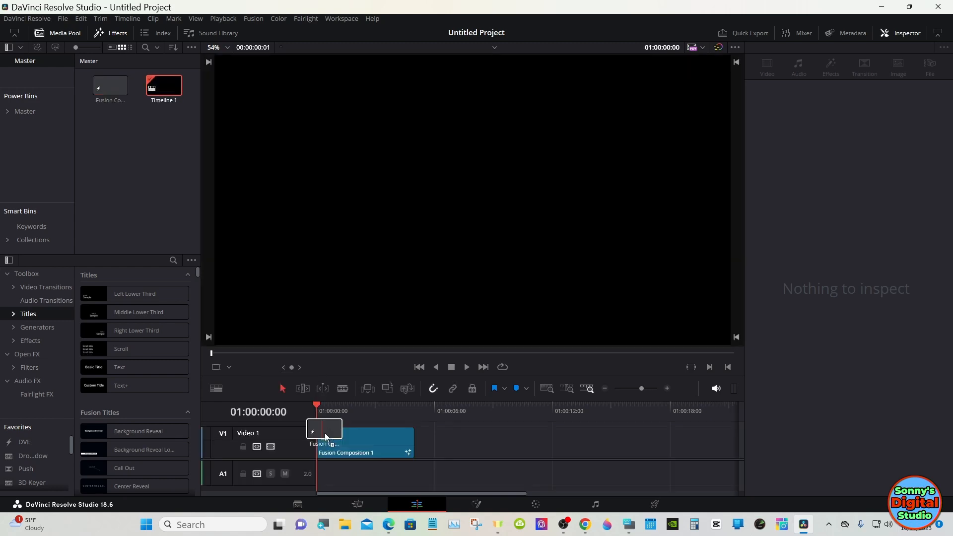
# Open the Fusion Composition 1 clip in Fusion and move the MediaOut1 node well away to make room for new nodes
pyautogui.click(350, 441)
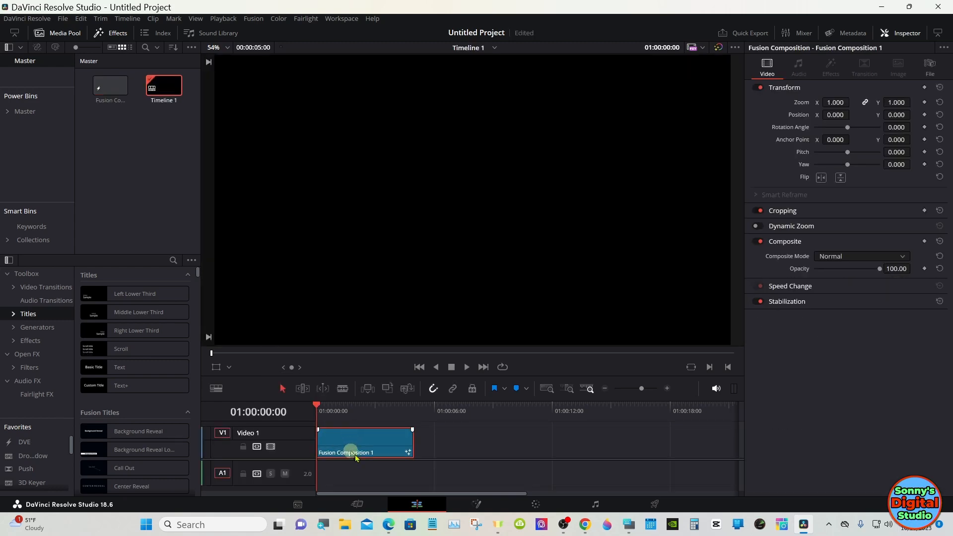
pyautogui.click(476, 505)
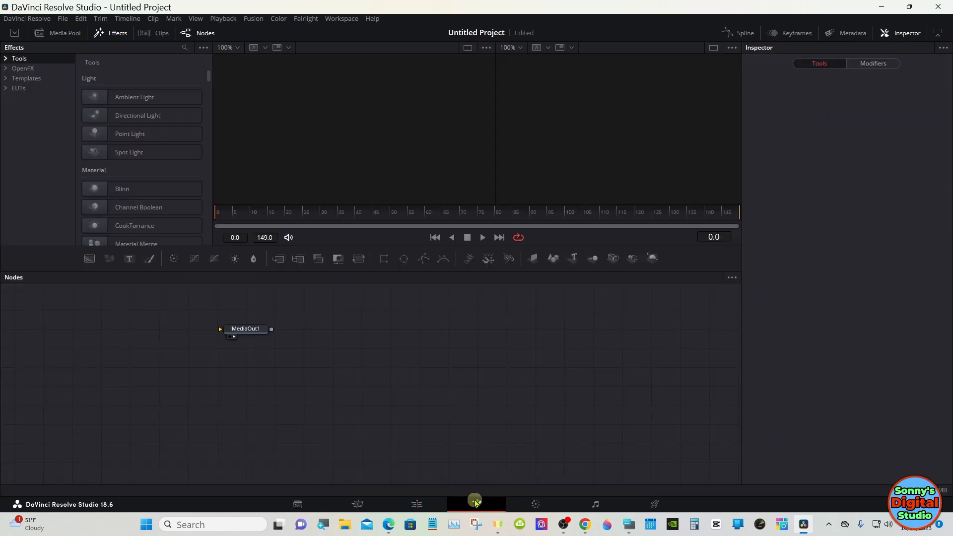
pyautogui.moveTo(261, 335); pyautogui.dragTo(637, 353)
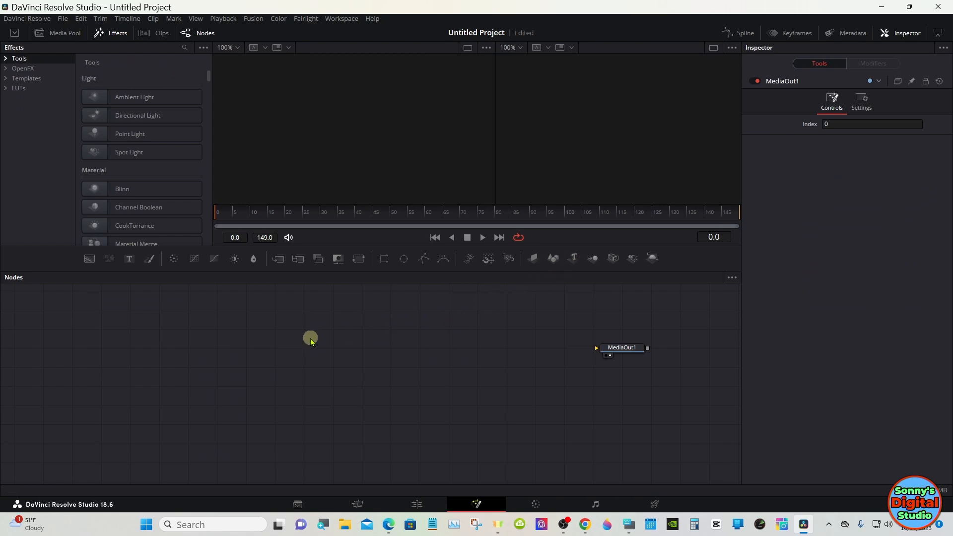
# Build a 3D node chain of Text3D, Merge3D with a Camera3D feeding it, and Renderer3D
pyautogui.moveTo(573, 260); pyautogui.dragTo(281, 362)
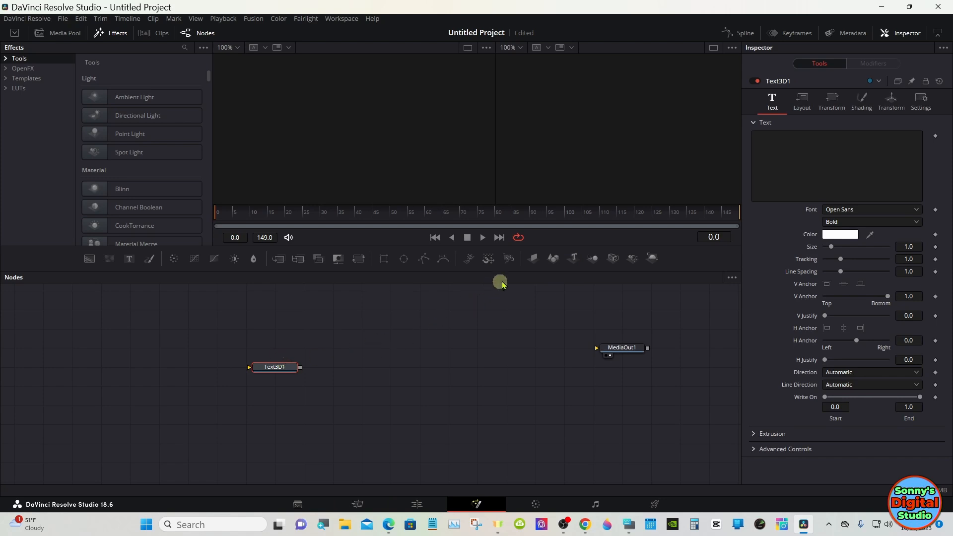
pyautogui.click(596, 258)
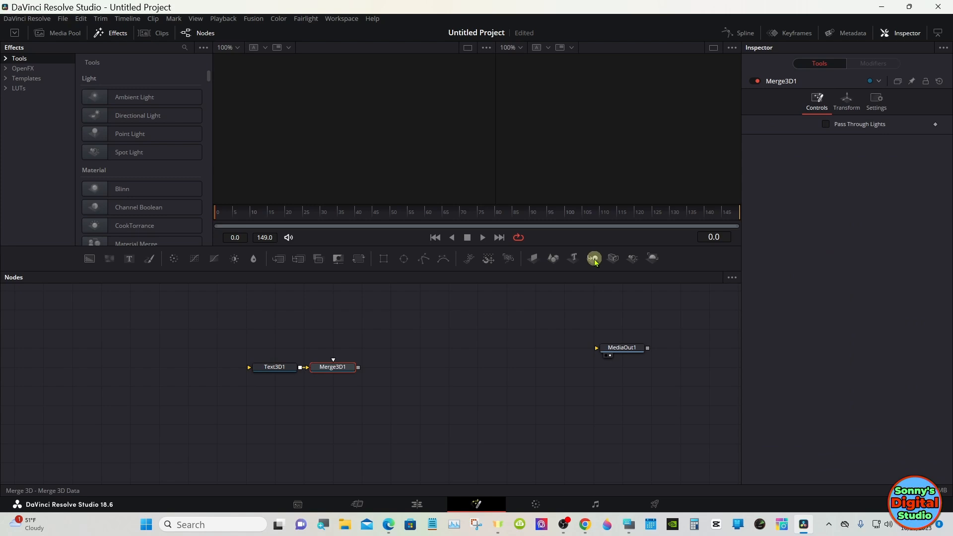
pyautogui.click(614, 259)
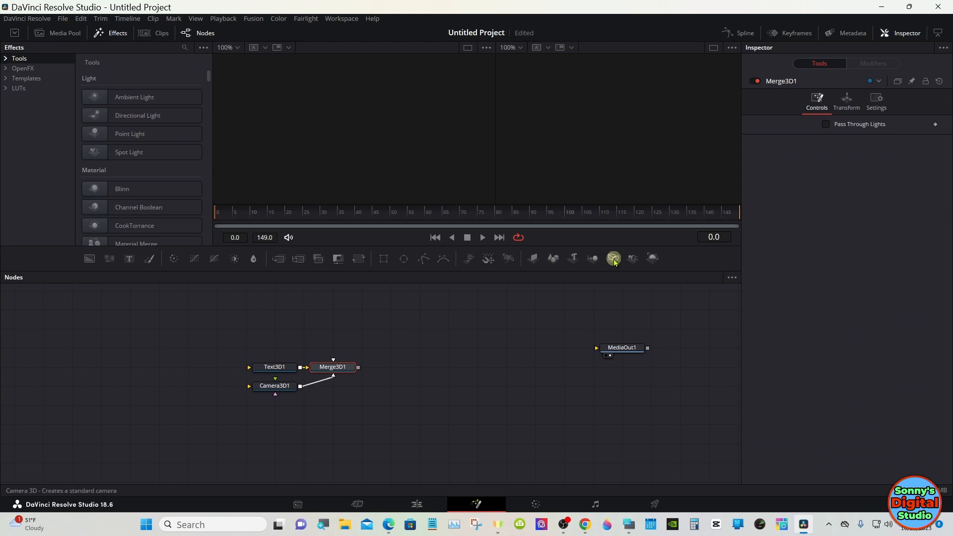
pyautogui.click(654, 258)
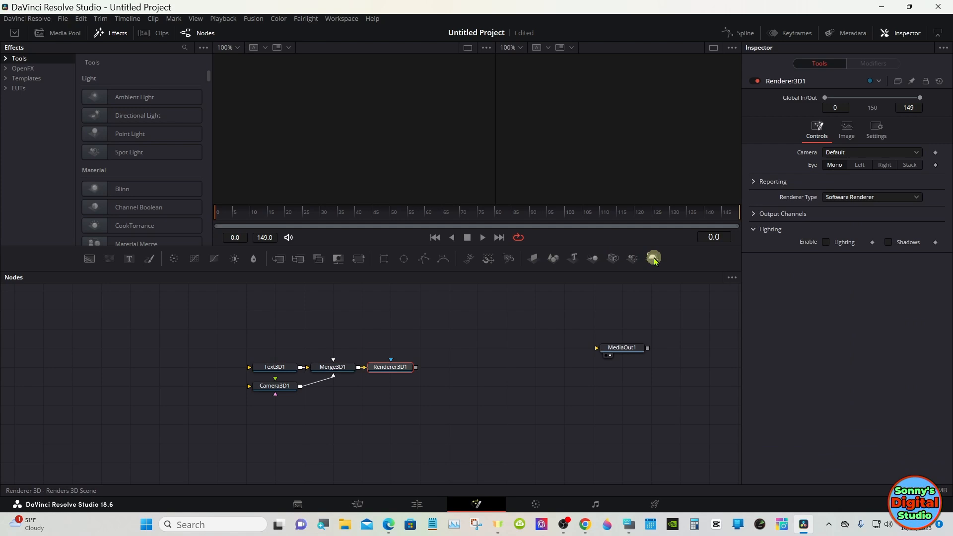
# Set Renderer3D1's renderer type to Hardware Renderer and display Merge3D1 in the first viewer and Renderer3D1 in the second
pyautogui.click(891, 197)
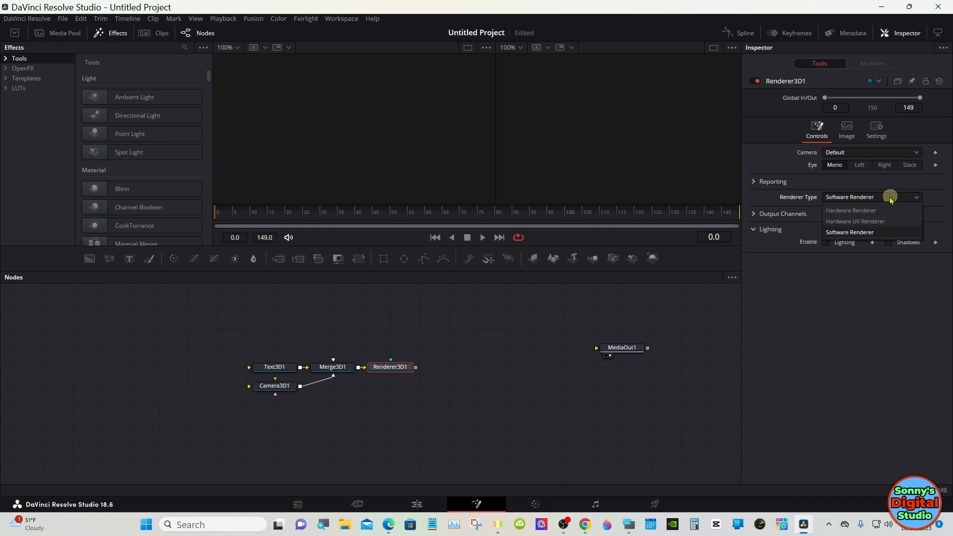
pyautogui.click(884, 212)
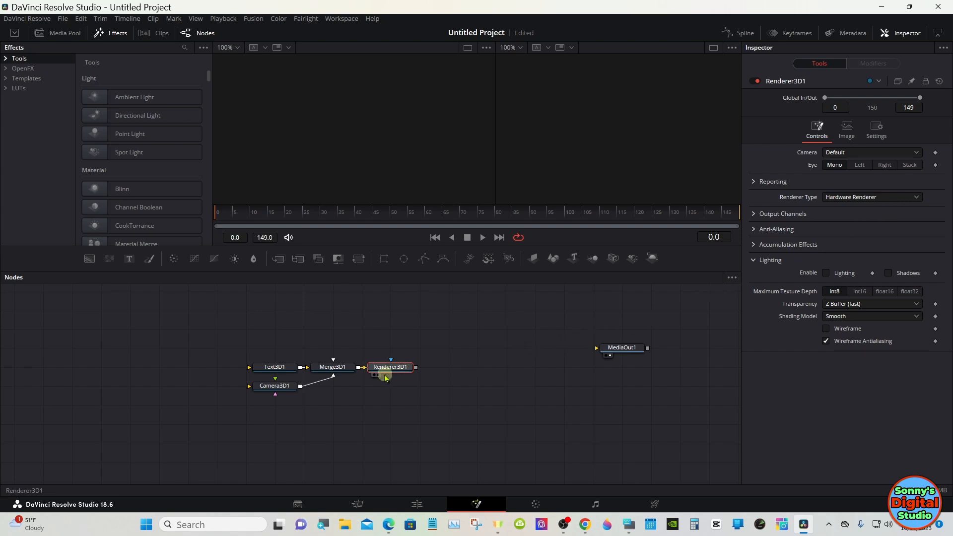
pyautogui.click(380, 375)
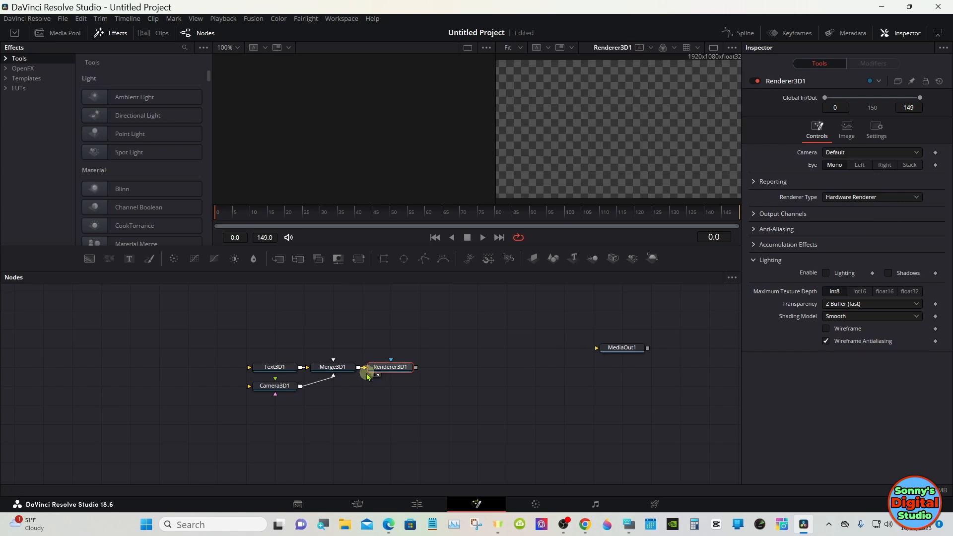
pyautogui.moveTo(324, 371); pyautogui.dragTo(324, 136)
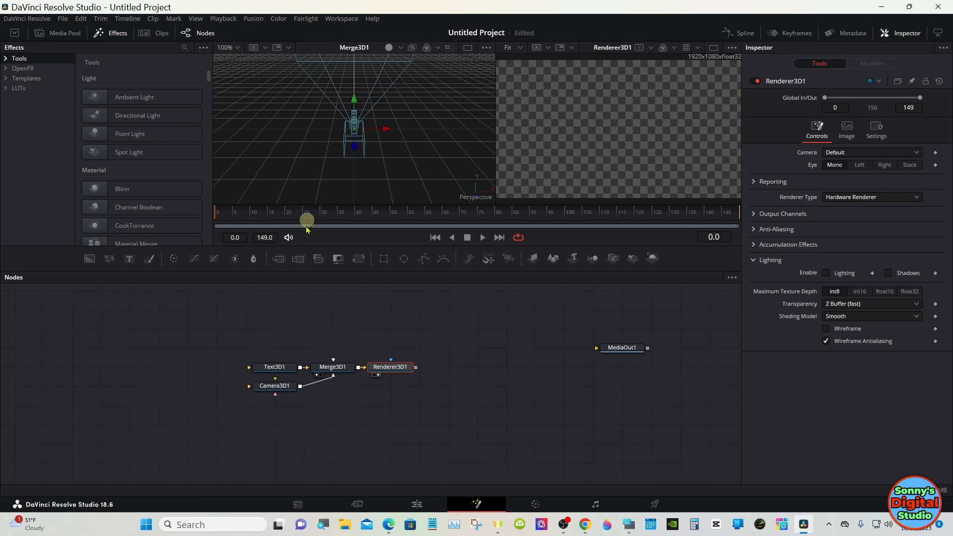
# Enter "3D TEXT" as the text of the Text3D1 node using the on-screen keyboard, keeping the node's settings uncovered
pyautogui.click(283, 368)
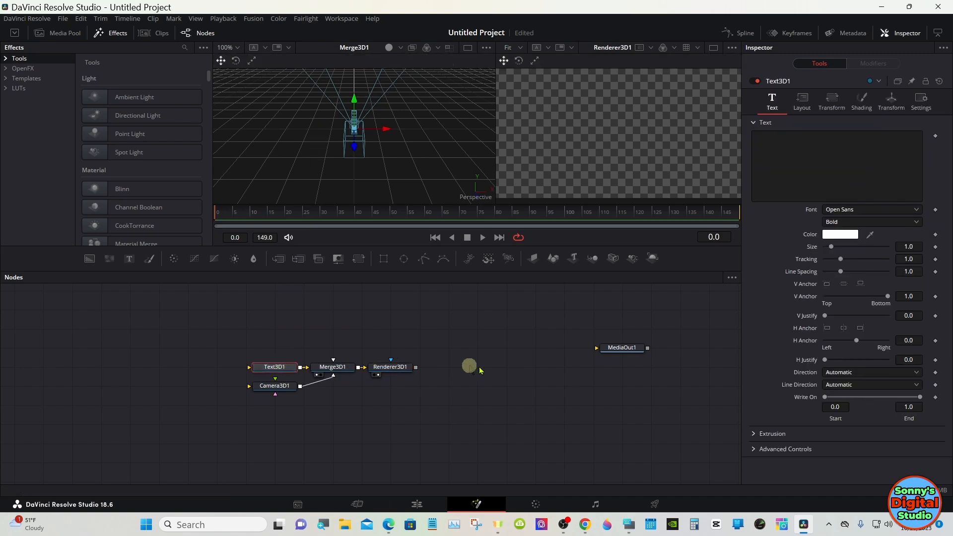
pyautogui.click(629, 524)
pyautogui.moveTo(740, 358); pyautogui.dragTo(564, 388)
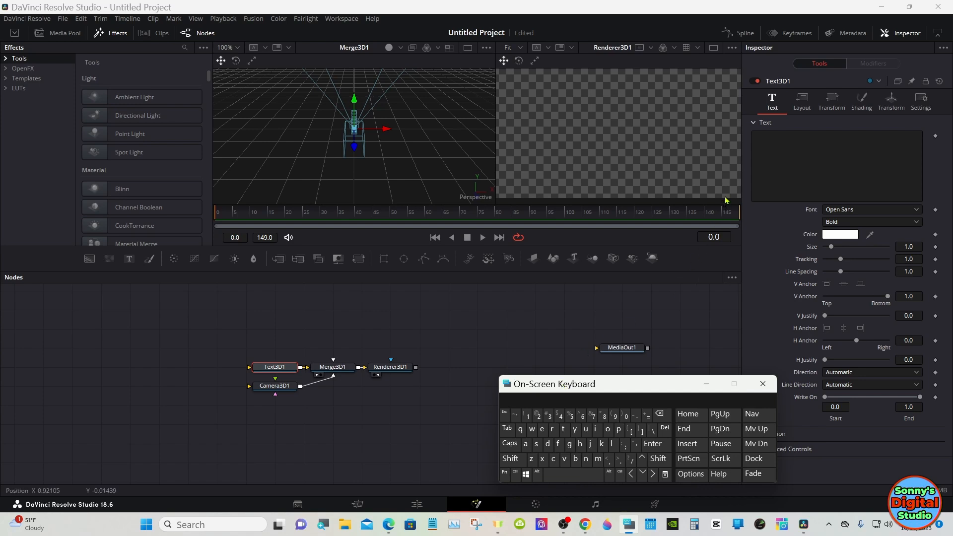
pyautogui.click(762, 148)
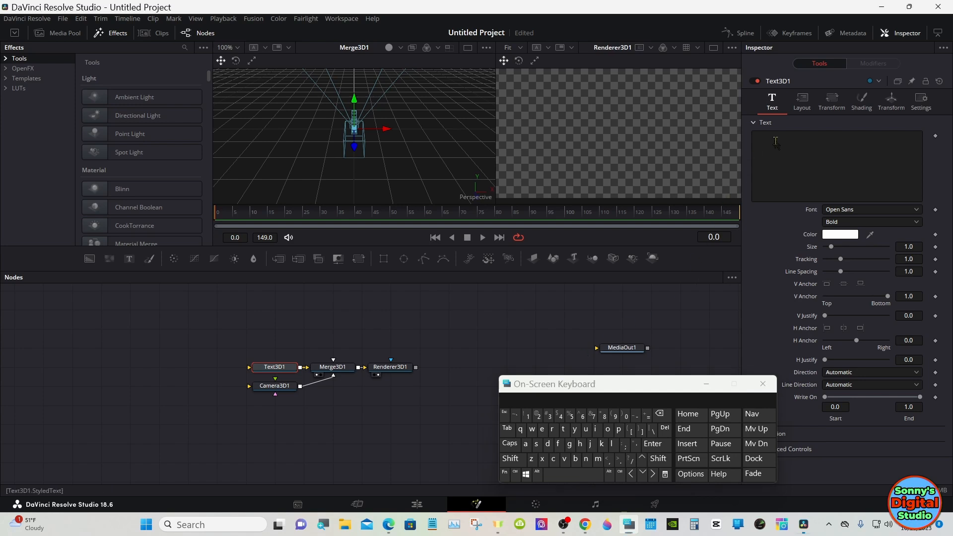
pyautogui.click(553, 417)
pyautogui.click(510, 444)
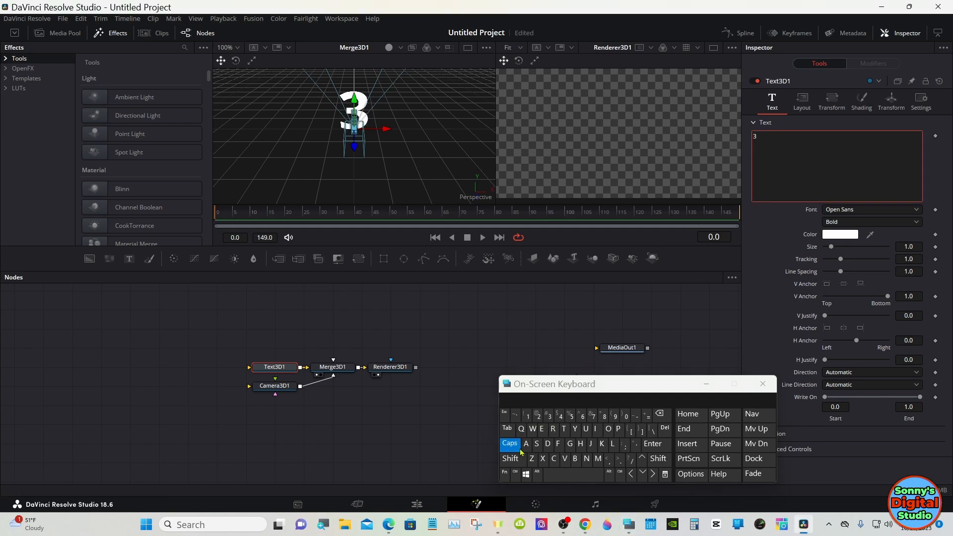
pyautogui.click(548, 444)
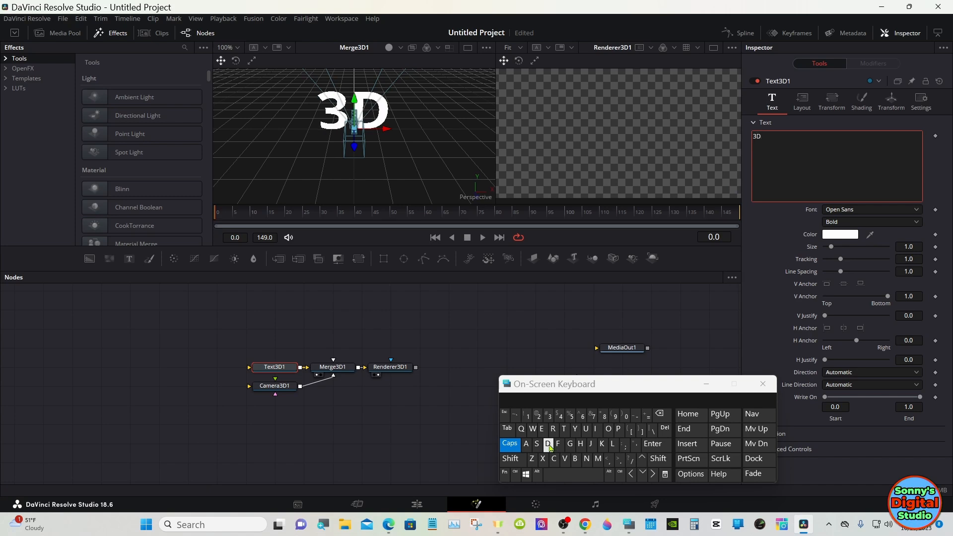
pyautogui.click(566, 474)
pyautogui.click(564, 431)
pyautogui.click(542, 429)
pyautogui.click(543, 459)
pyautogui.click(565, 430)
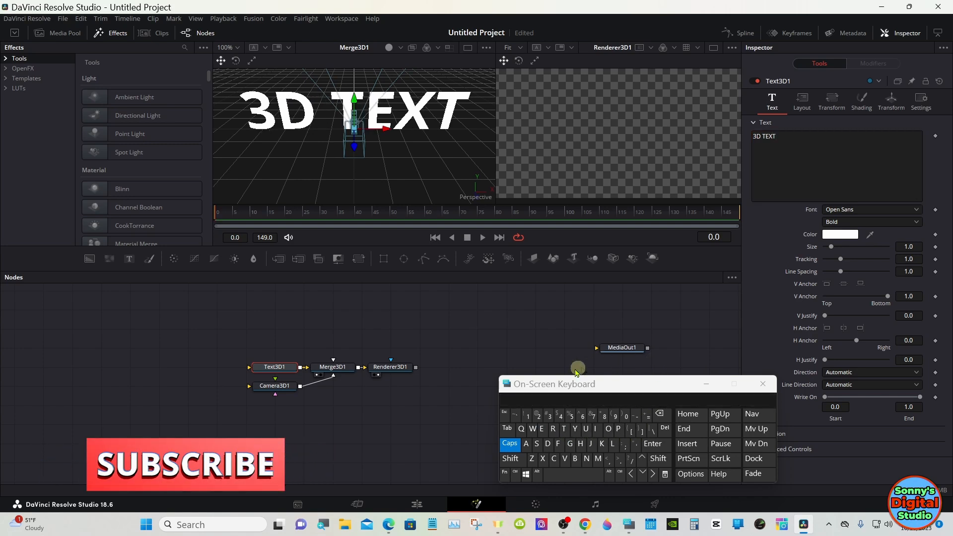
pyautogui.moveTo(553, 385); pyautogui.dragTo(512, 389)
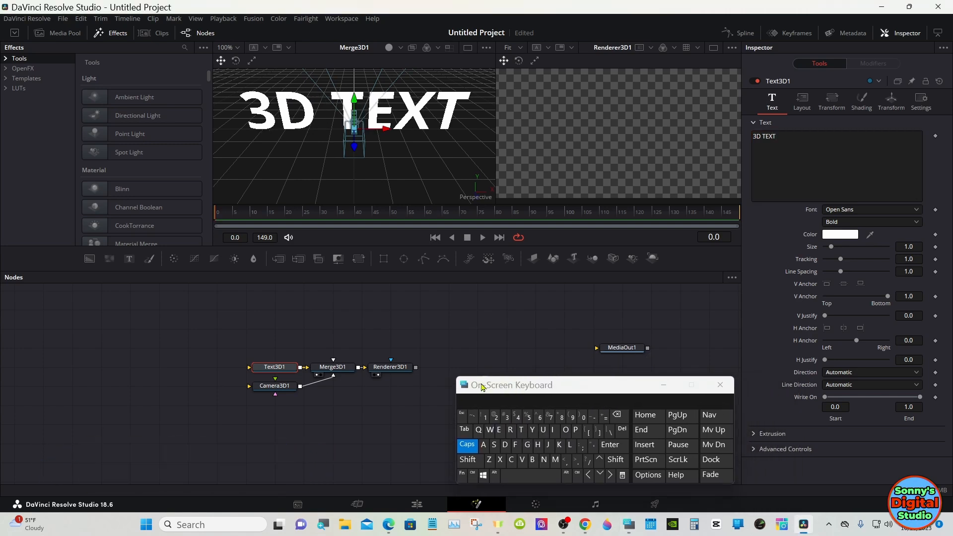
# Enable Use Target on Camera3D1 and set its Z translation to 5.22
pyautogui.click(286, 389)
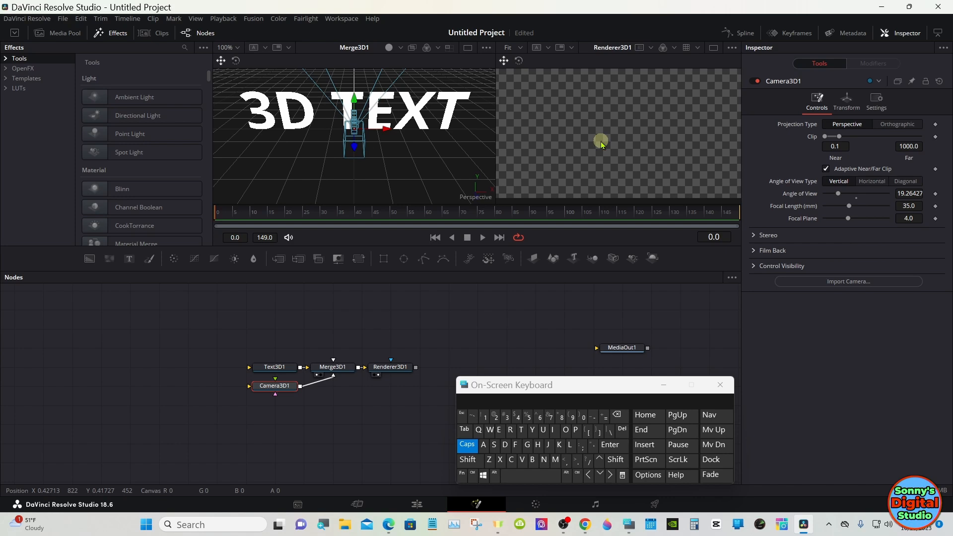
pyautogui.click(847, 105)
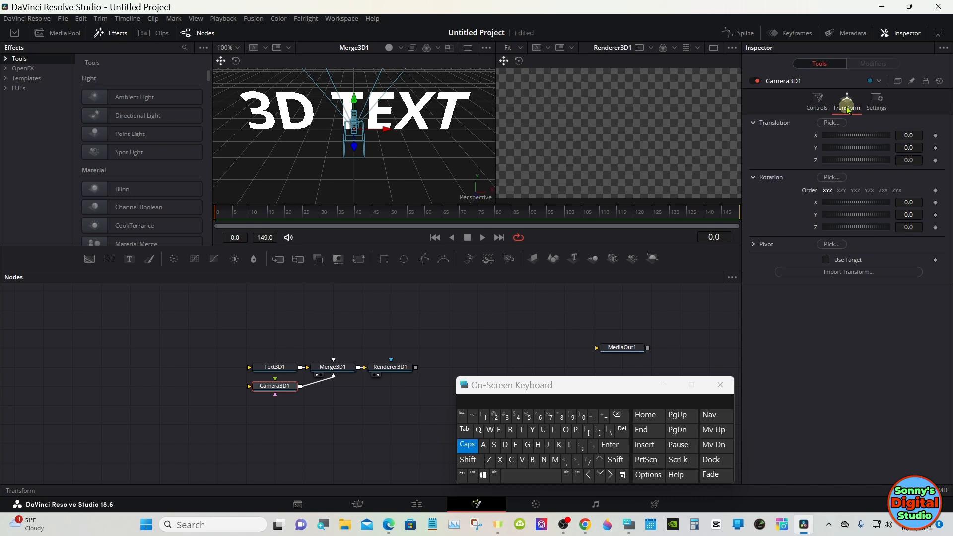
pyautogui.click(830, 261)
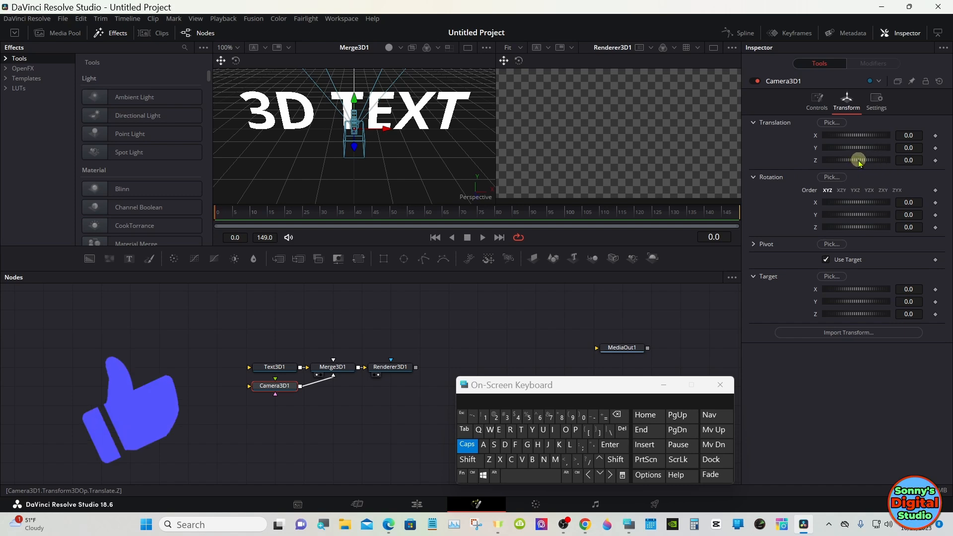
pyautogui.moveTo(854, 160); pyautogui.dragTo(870, 162)
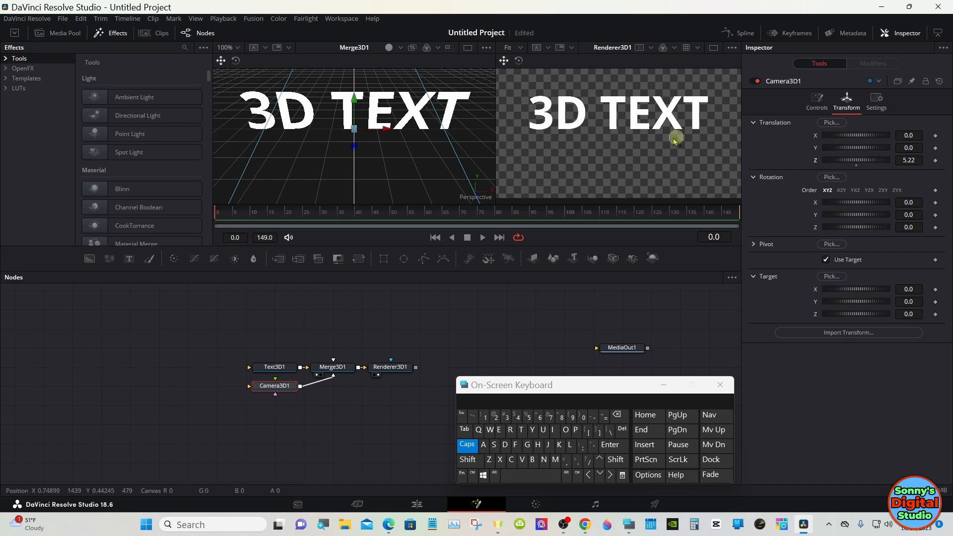
# Set the vertical anchor of the Text3D1 text to center
pyautogui.click(281, 368)
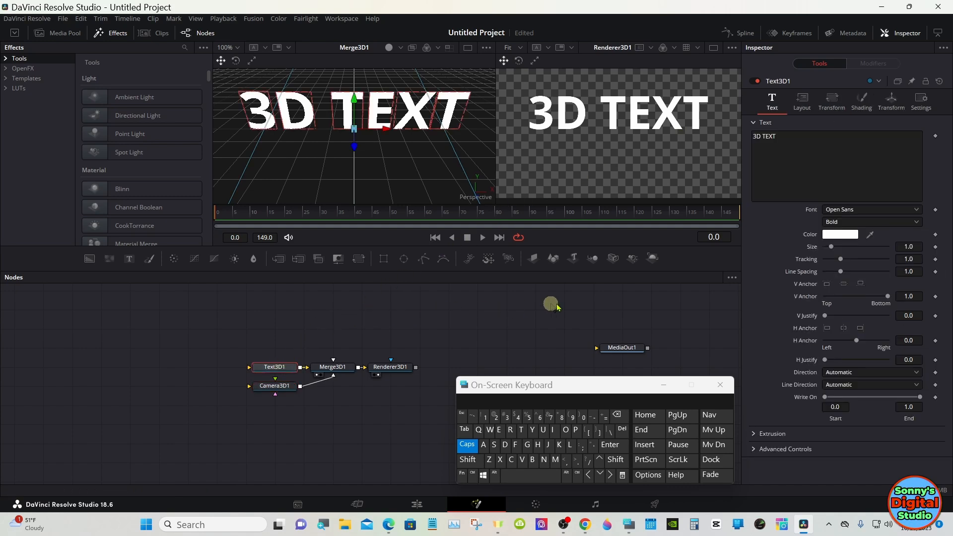
pyautogui.click(845, 286)
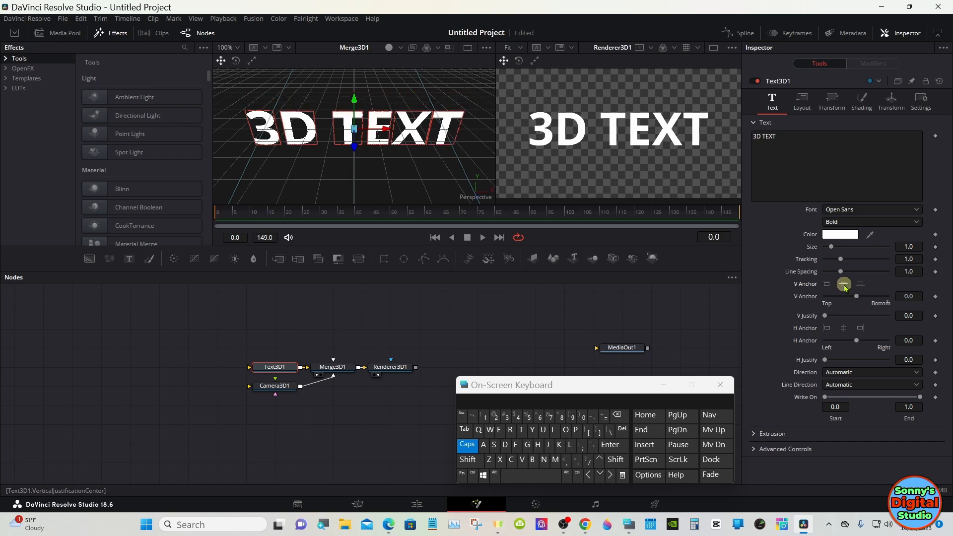
pyautogui.click(491, 312)
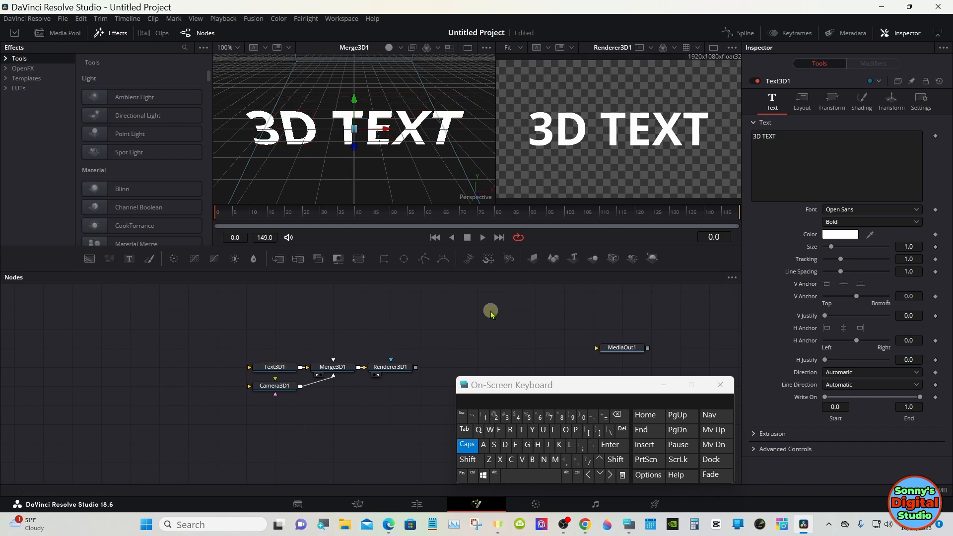
# Set the extrusion depth of the Text3D1 text to 0.1
pyautogui.click(467, 444)
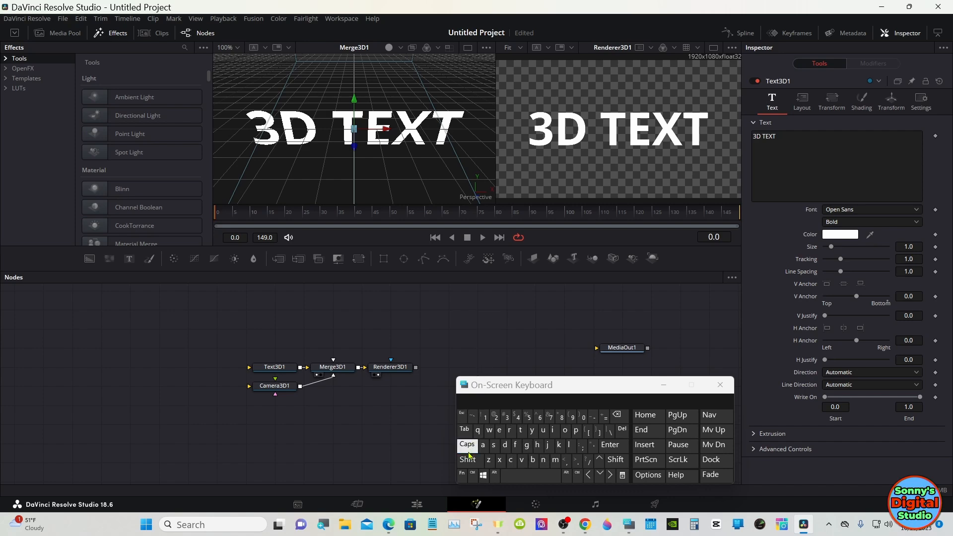
pyautogui.click(468, 460)
pyautogui.click(430, 368)
pyautogui.moveTo(313, 156); pyautogui.dragTo(509, 140)
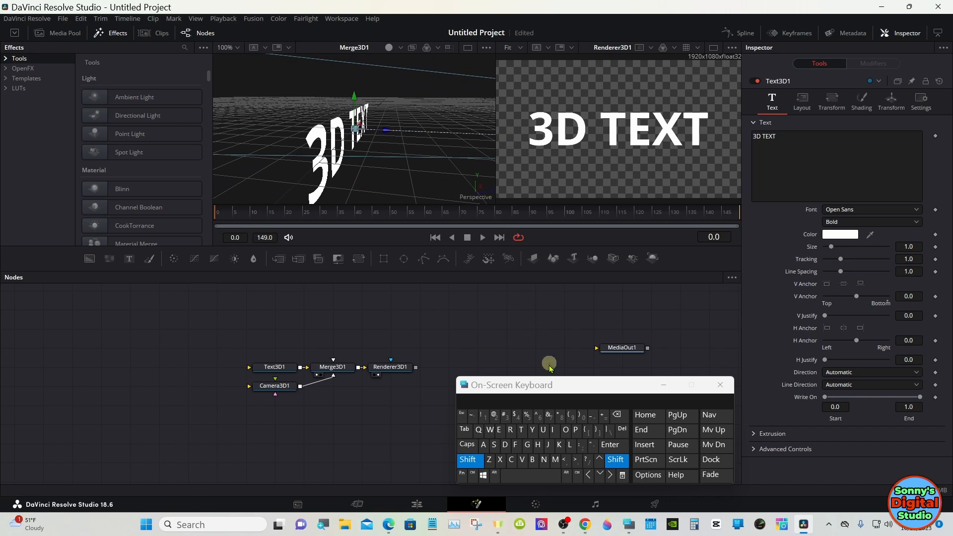
pyautogui.click(475, 459)
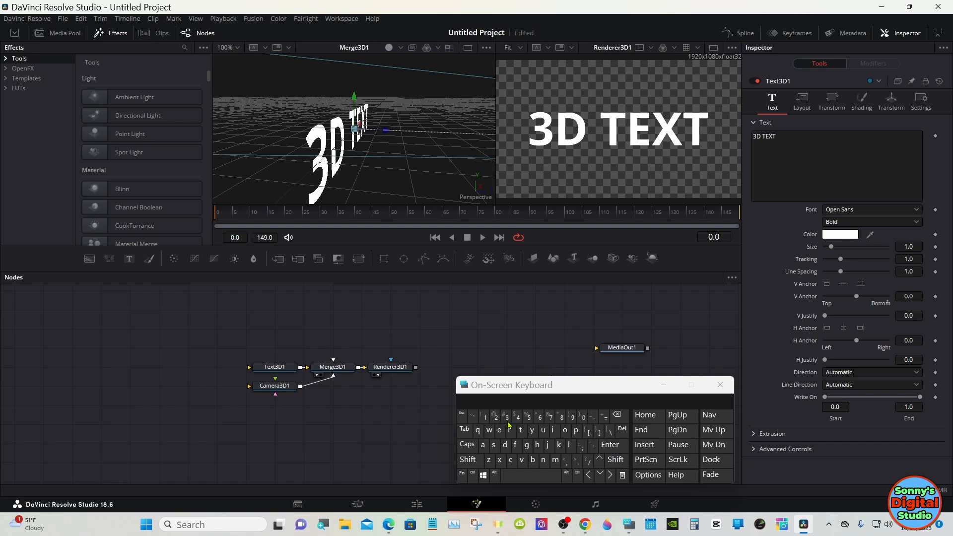
pyautogui.moveTo(521, 392); pyautogui.dragTo(433, 380)
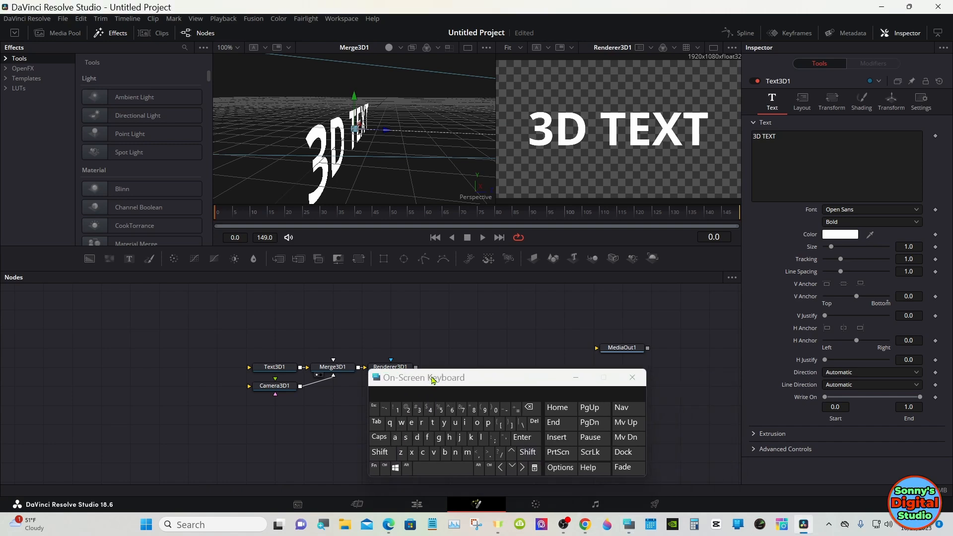
pyautogui.click(754, 434)
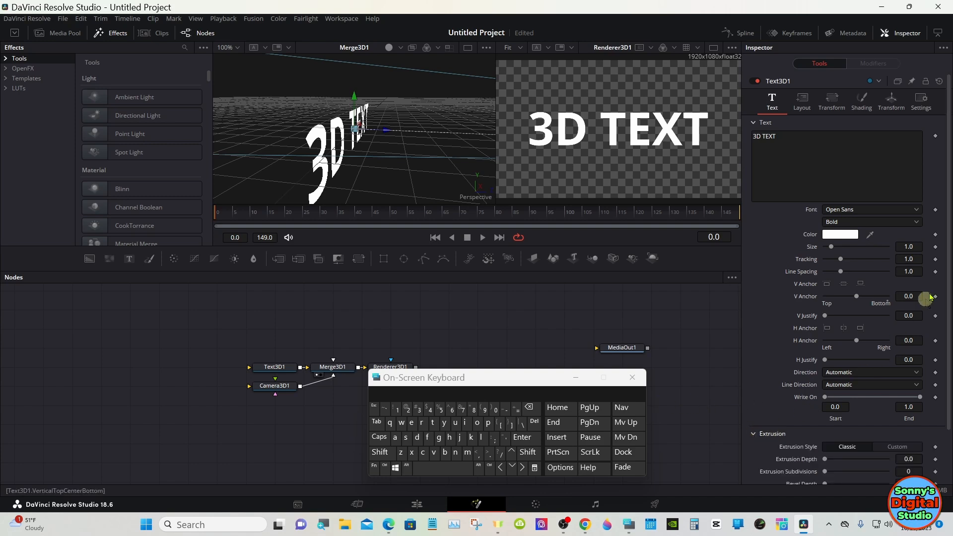
pyautogui.moveTo(949, 258); pyautogui.dragTo(948, 366)
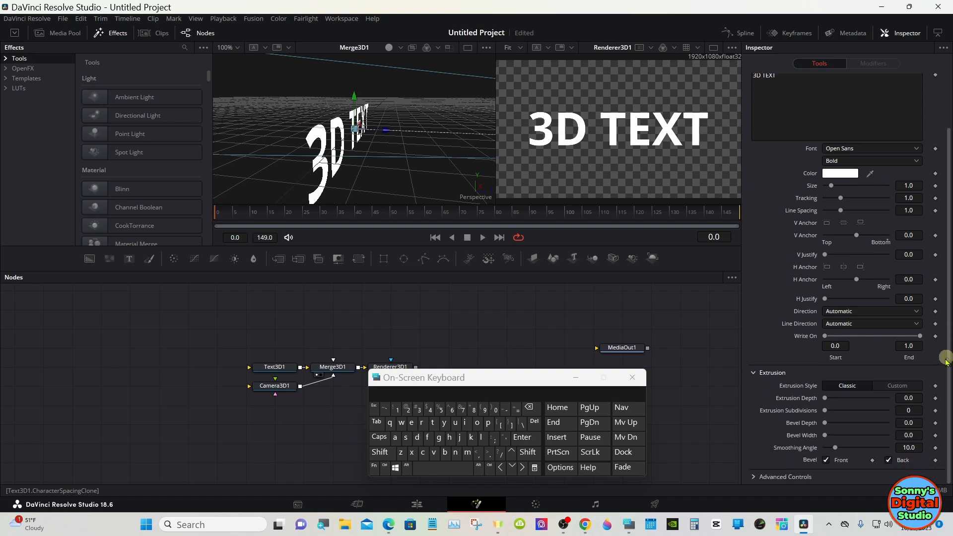
pyautogui.click(916, 397)
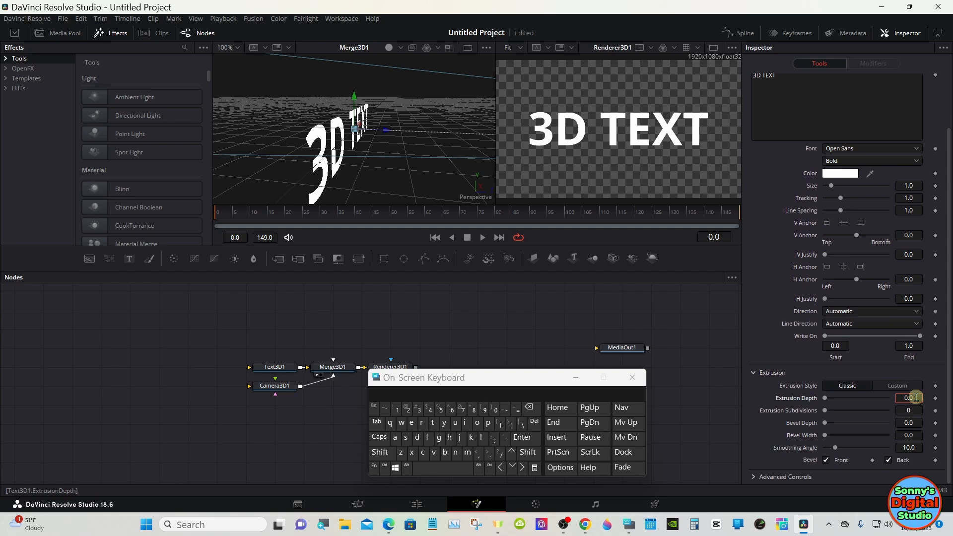
pyautogui.click(529, 407)
pyautogui.click(397, 410)
pyautogui.click(518, 439)
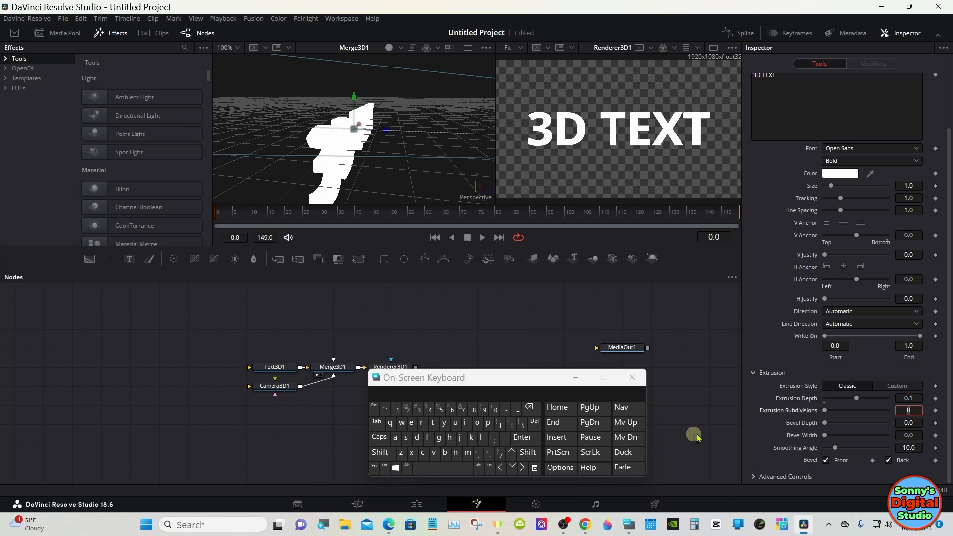
# Set the text's bevel depth and bevel width to 0.02, and turn on lighting in the Merge3D1 view
pyautogui.click(916, 423)
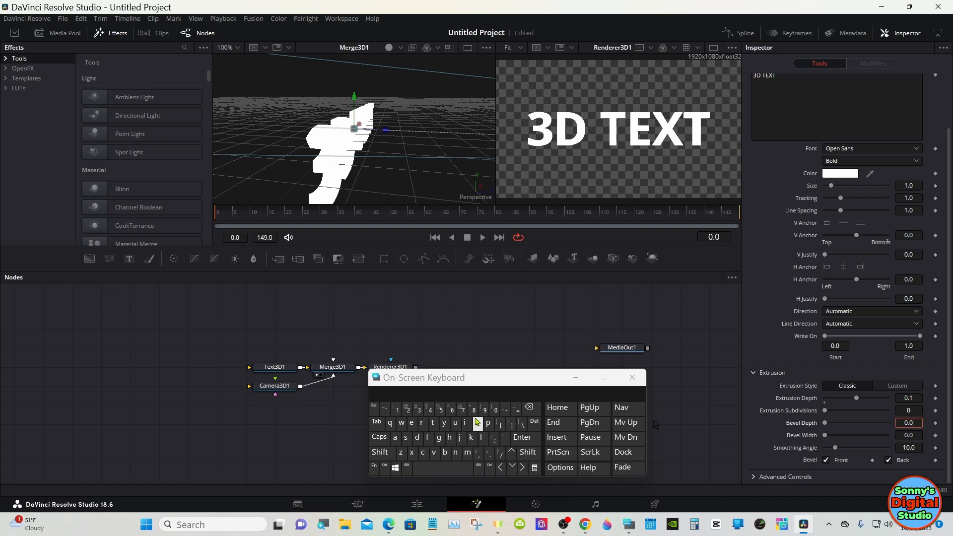
pyautogui.click(411, 413)
pyautogui.click(525, 437)
pyautogui.click(909, 435)
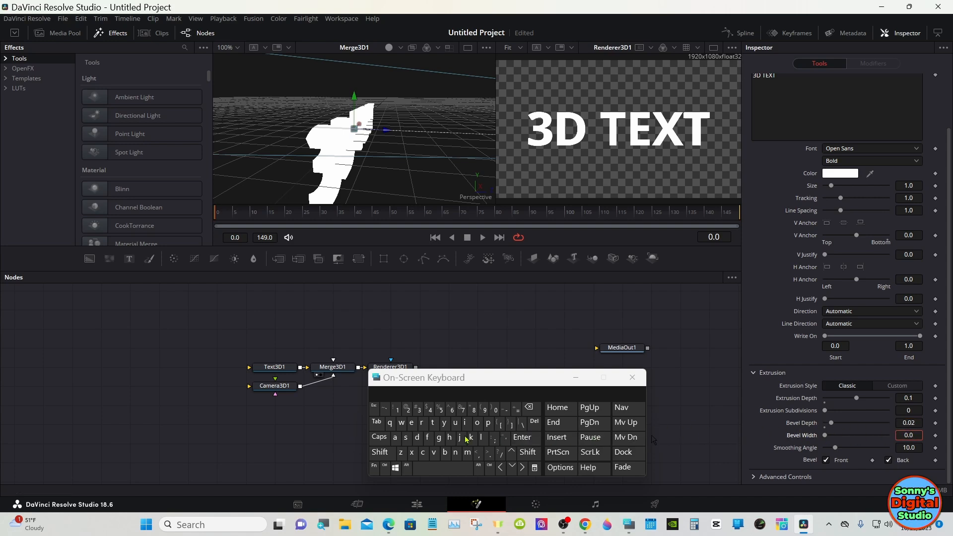
pyautogui.click(408, 410)
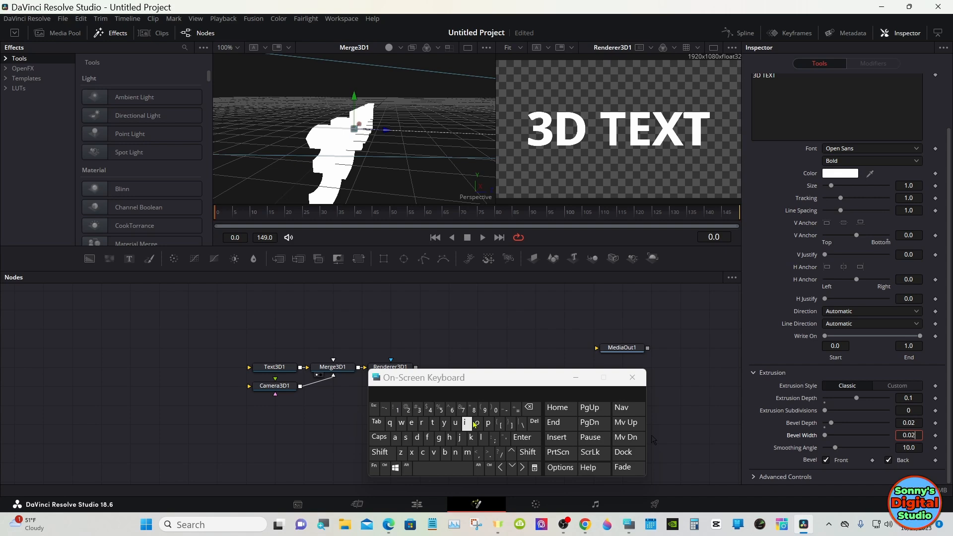
pyautogui.click(524, 439)
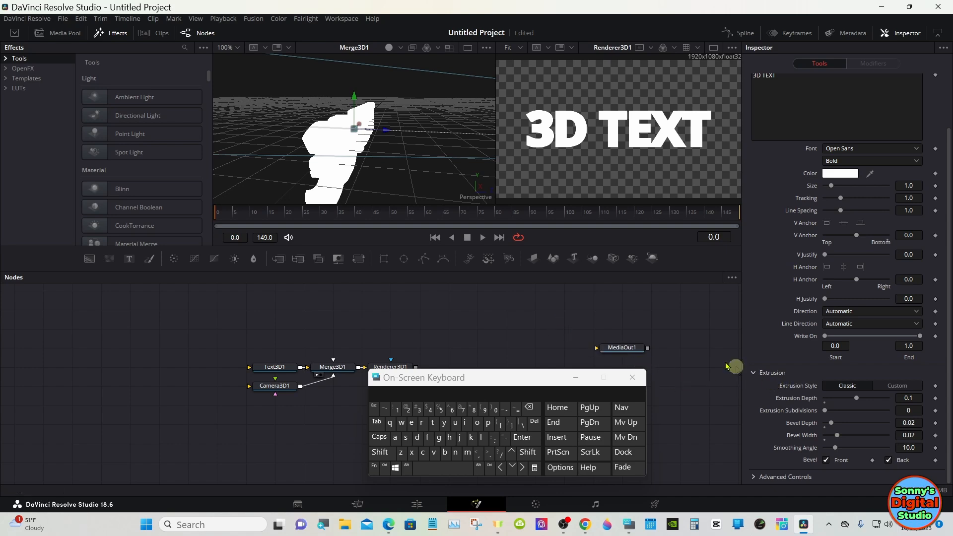
pyautogui.click(389, 51)
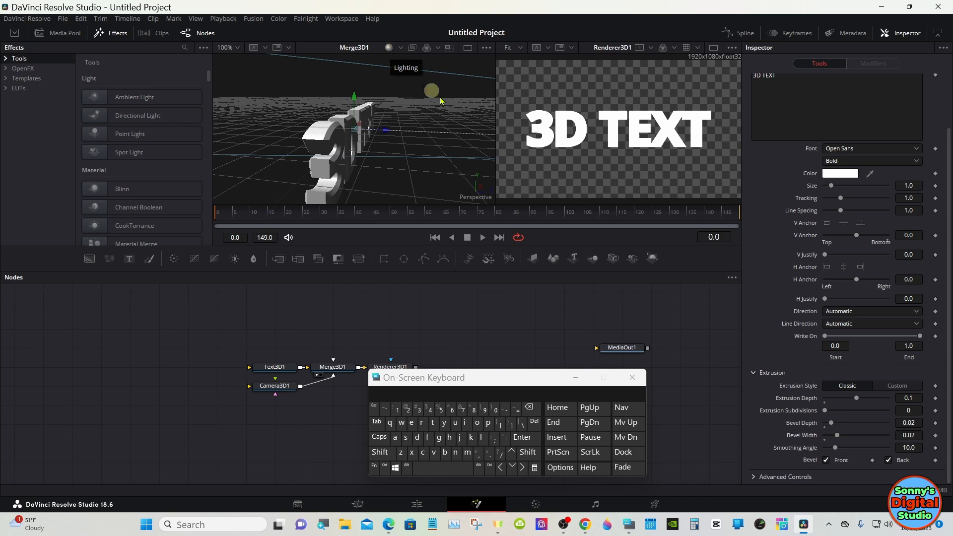
# Try the Custom extrusion style and flatten the curve at the upper points of the extrusion profile
pyautogui.click(898, 387)
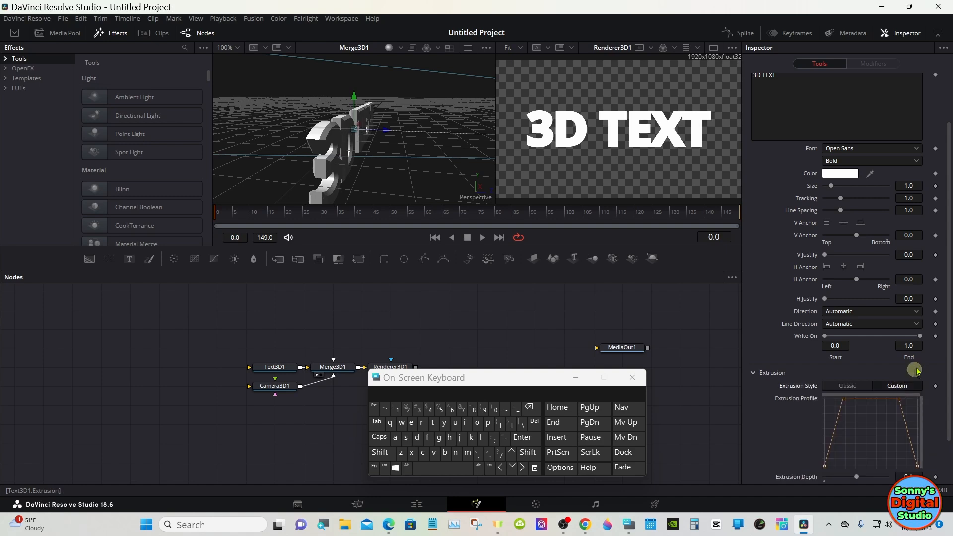
pyautogui.moveTo(948, 301); pyautogui.dragTo(948, 343)
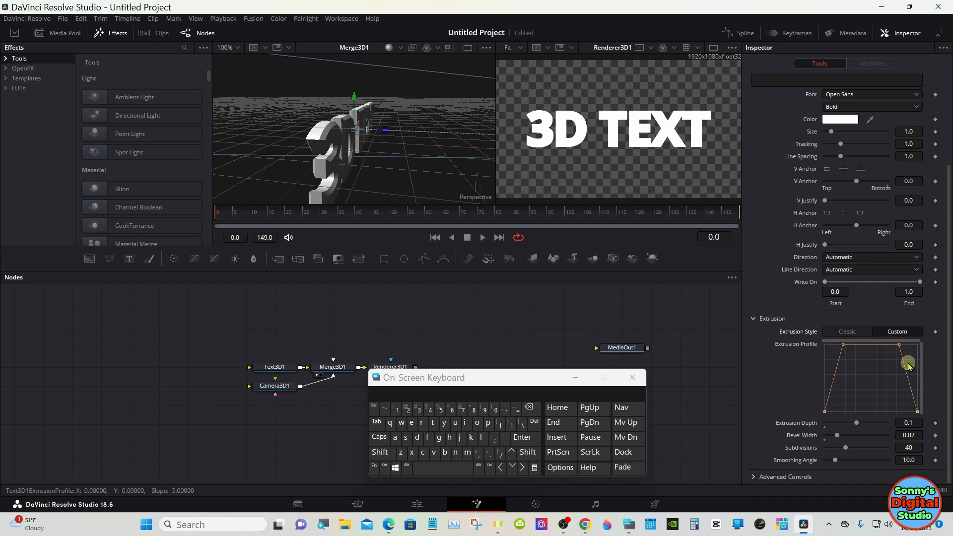
pyautogui.moveTo(859, 385); pyautogui.dragTo(803, 422)
pyautogui.moveTo(913, 359); pyautogui.dragTo(801, 335)
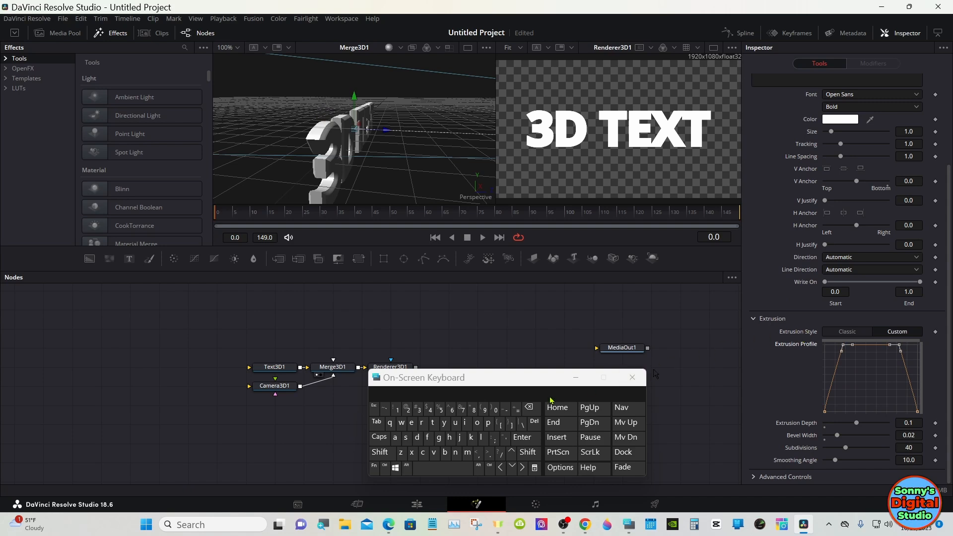
pyautogui.click(430, 439)
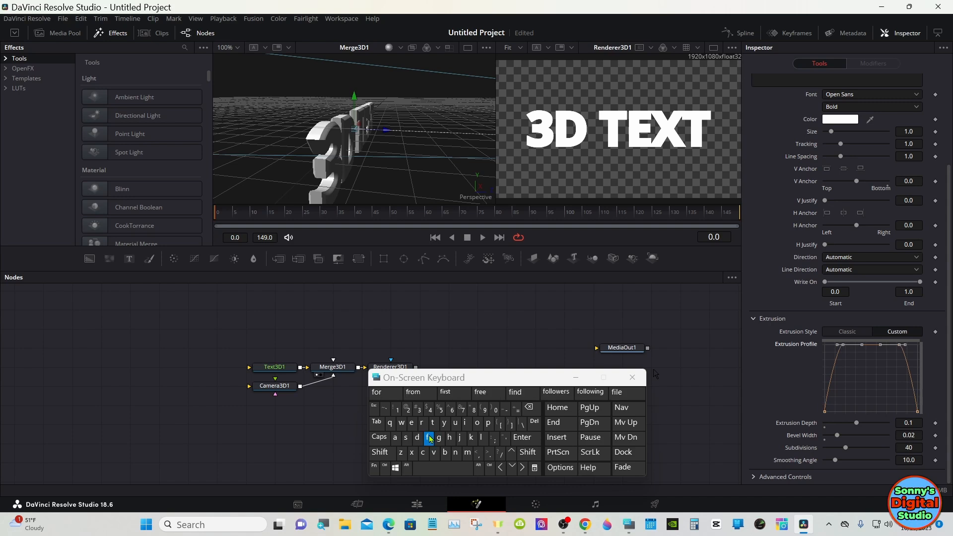
# Extend the outer handles of the extrusion profile's upper corners to round it, and return the extrusion style to Classic
pyautogui.click(837, 345)
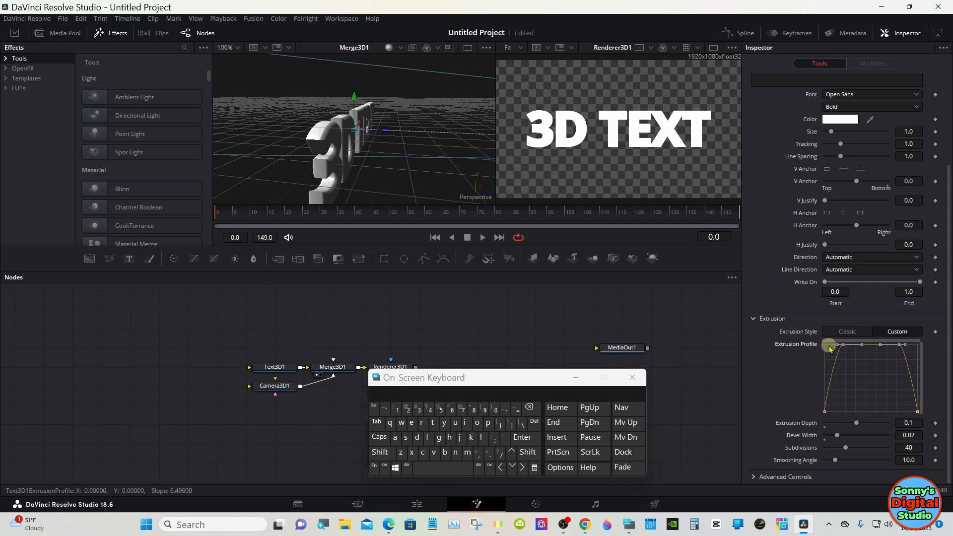
pyautogui.moveTo(837, 349); pyautogui.dragTo(828, 349)
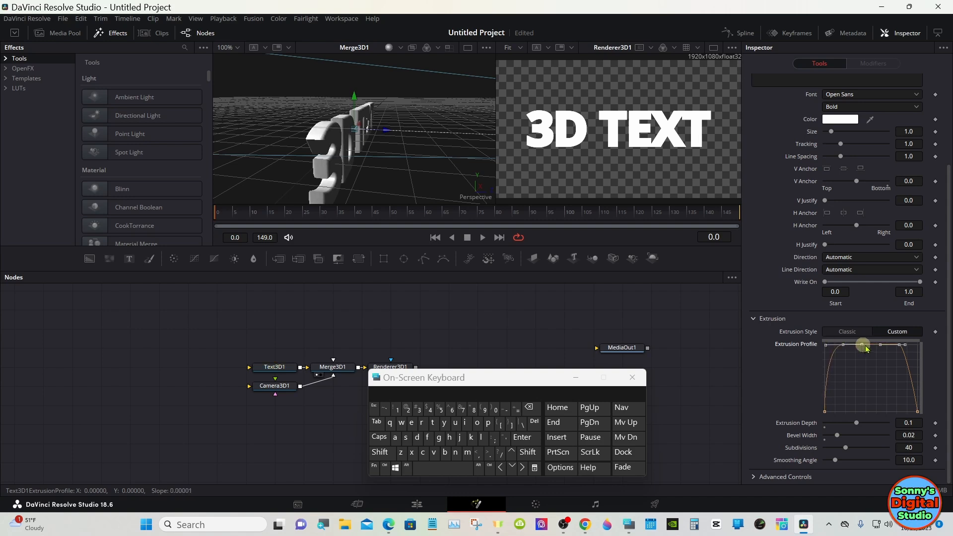
pyautogui.moveTo(906, 349); pyautogui.dragTo(918, 350)
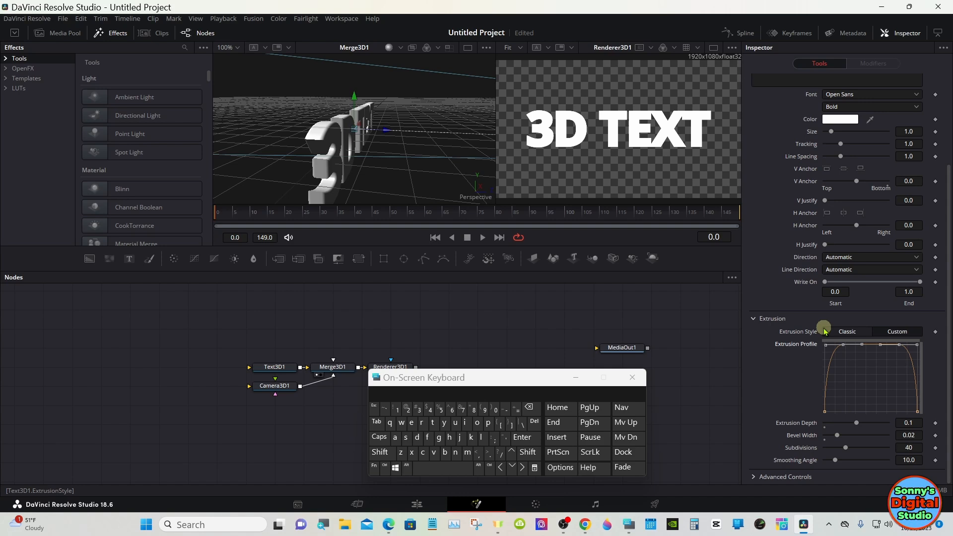
pyautogui.click(852, 332)
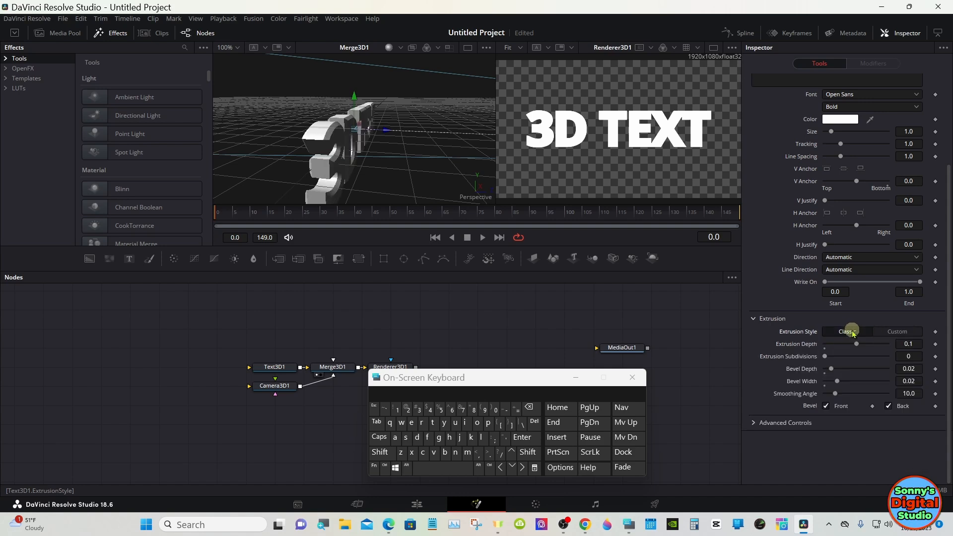
# Insert a Replace Material 3D node between Text3D1 and Merge3D1, moving Text3D1 away to make room
pyautogui.moveTo(509, 378); pyautogui.dragTo(737, 382)
pyautogui.moveTo(260, 368); pyautogui.dragTo(203, 370)
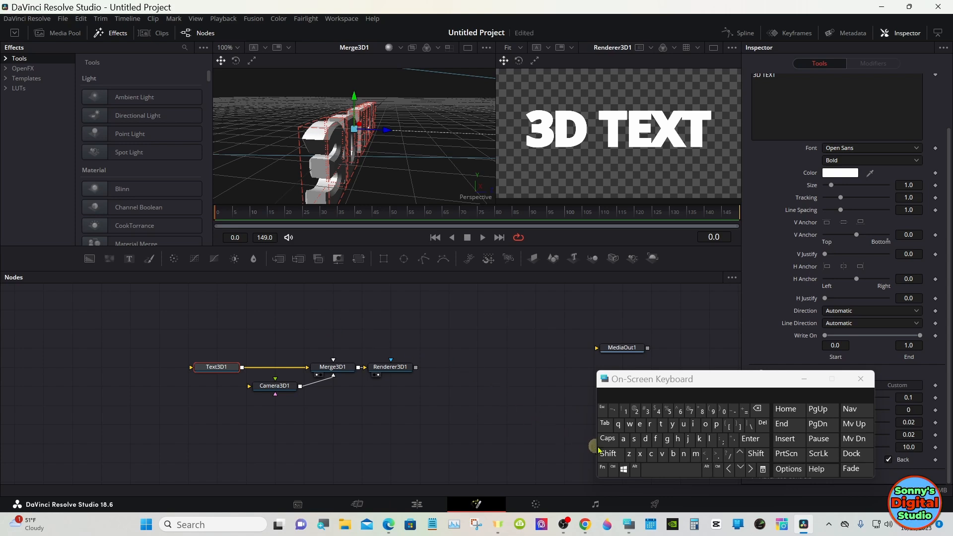
pyautogui.click(611, 455)
pyautogui.click(664, 469)
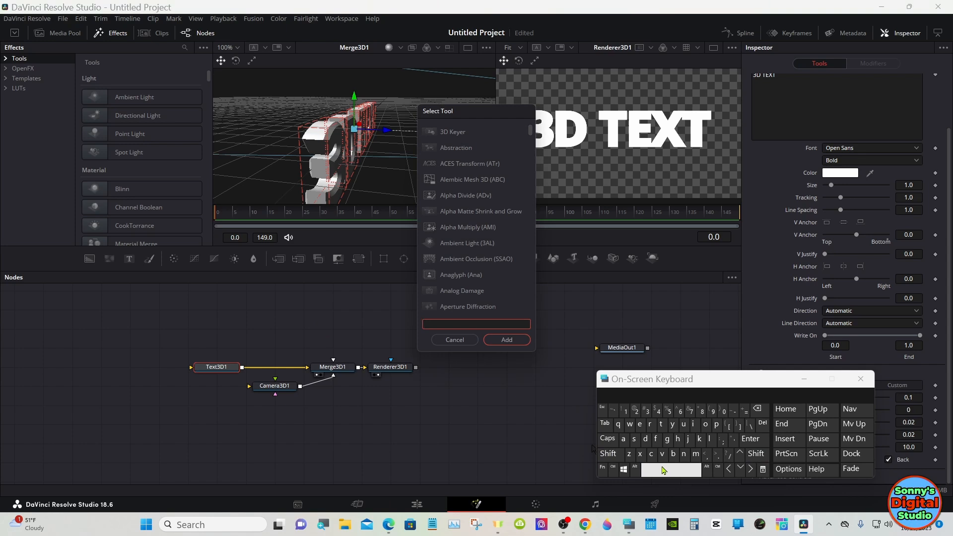
pyautogui.click(651, 426)
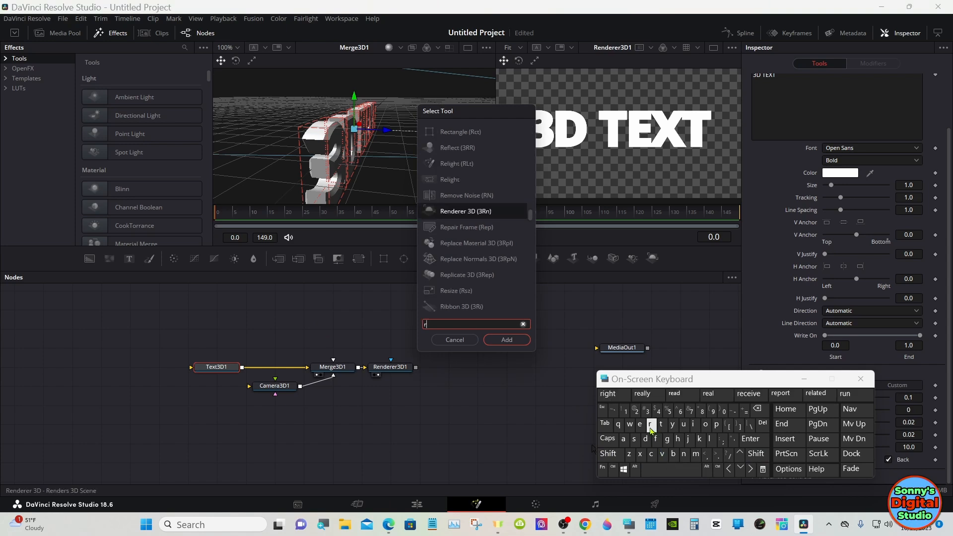
pyautogui.click(642, 426)
pyautogui.click(717, 425)
pyautogui.click(709, 439)
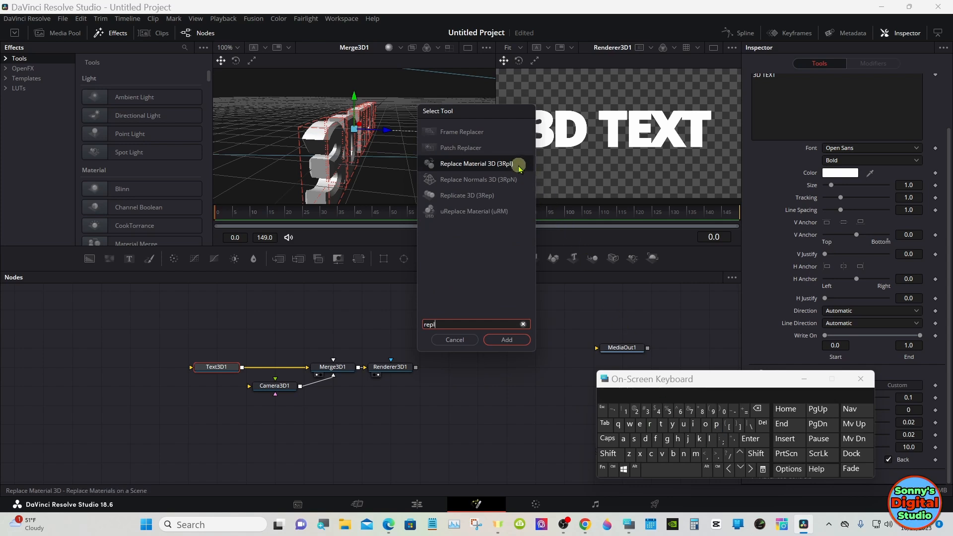
pyautogui.click(519, 169)
pyautogui.click(508, 340)
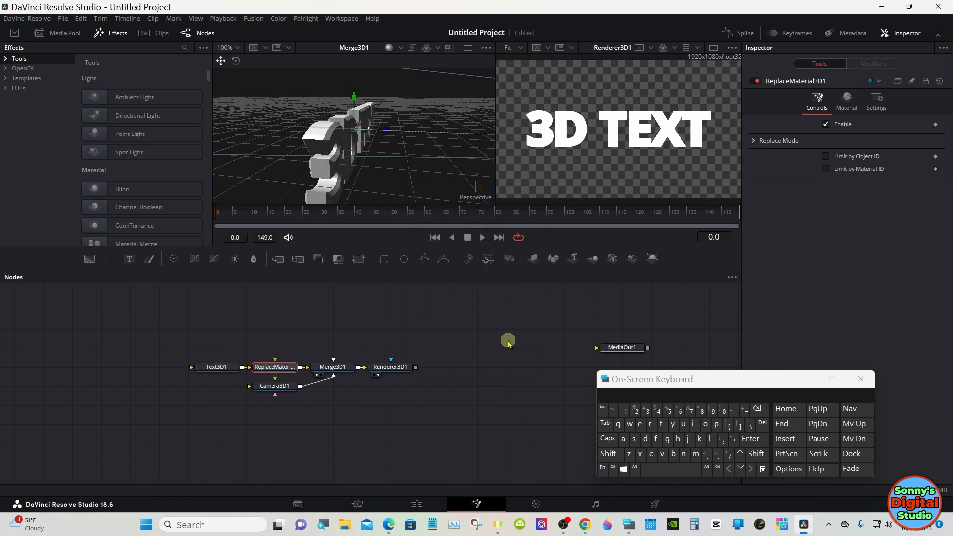
pyautogui.moveTo(284, 369)
pyautogui.mouseDown()
pyautogui.moveTo(286, 351)
pyautogui.moveTo(286, 374)
pyautogui.mouseUp()
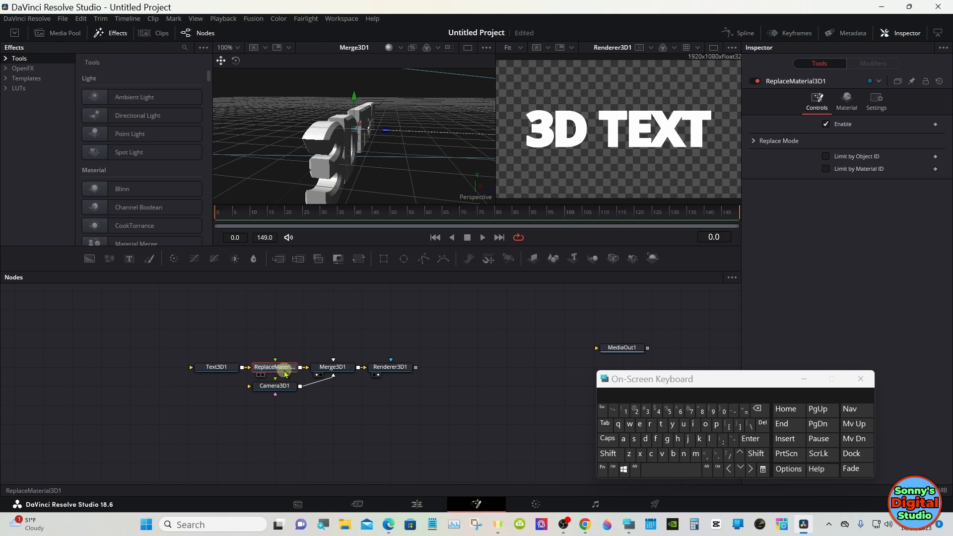
# Add the Gold Bump shader from the Fusion shader templates to the node graph below the text nodes
pyautogui.click(118, 33)
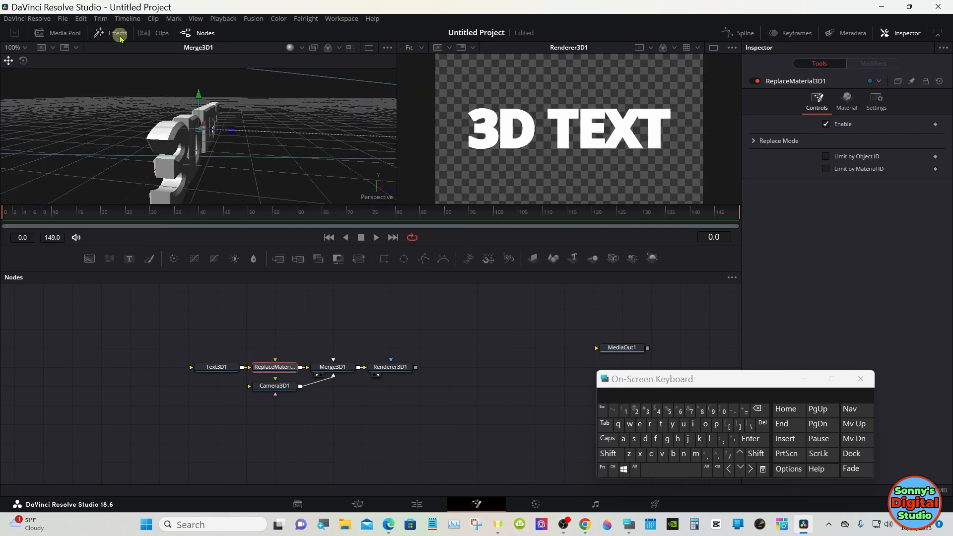
pyautogui.click(119, 38)
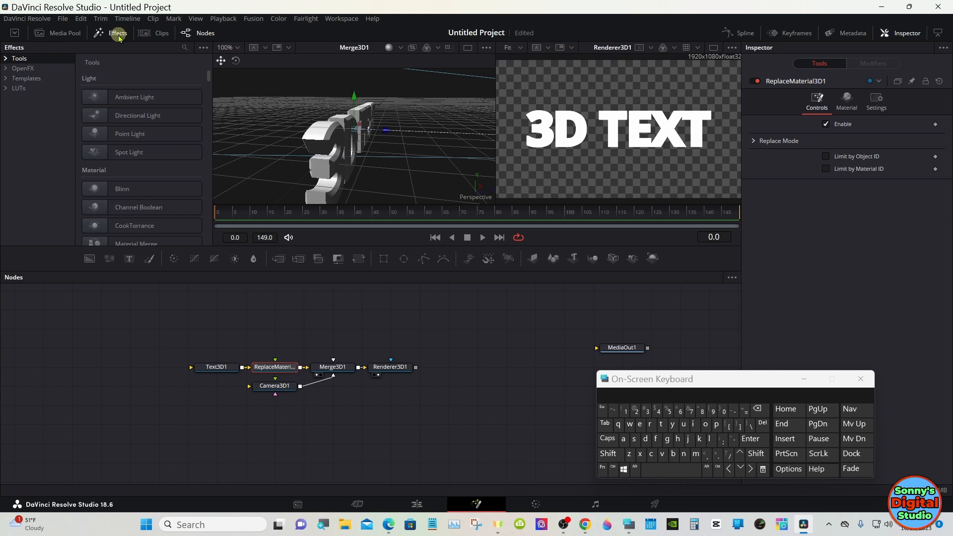
pyautogui.click(9, 79)
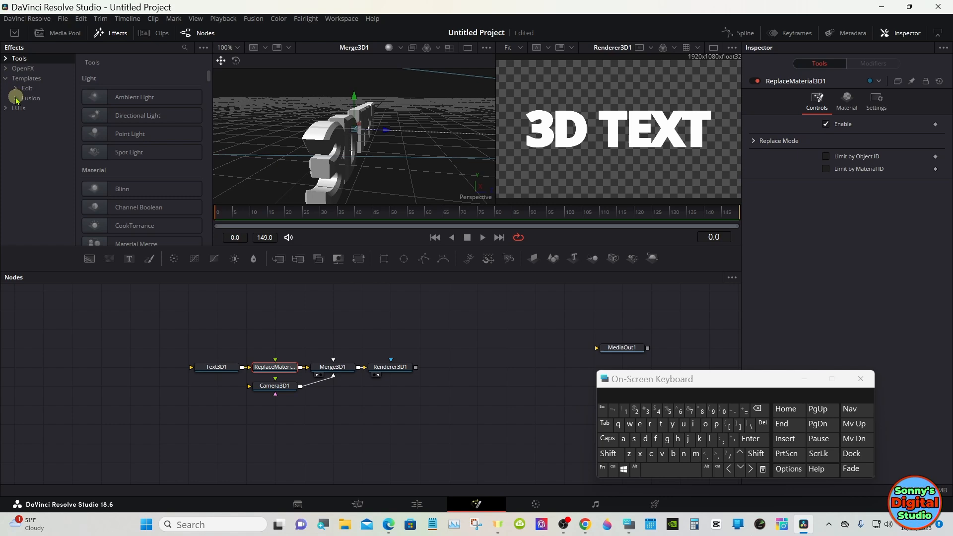
pyautogui.click(17, 99)
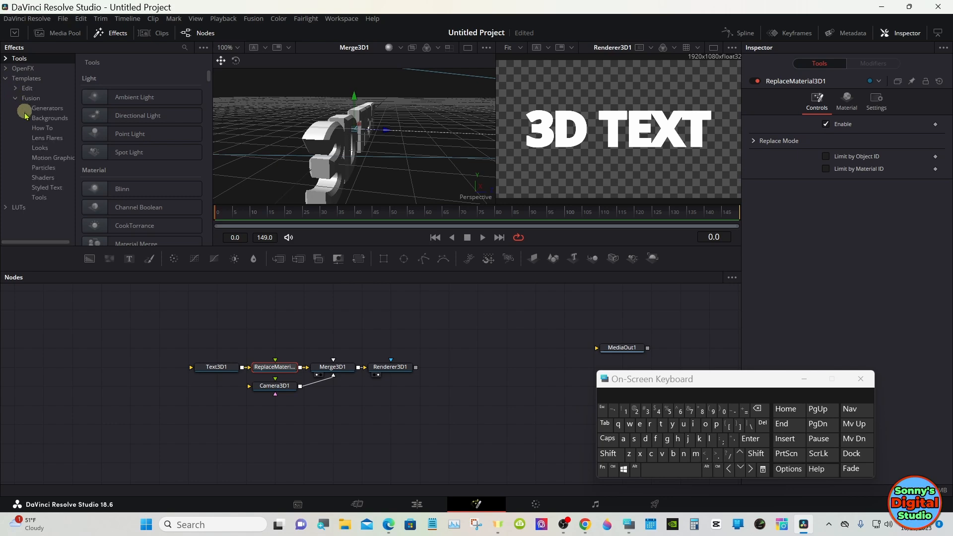
pyautogui.click(43, 178)
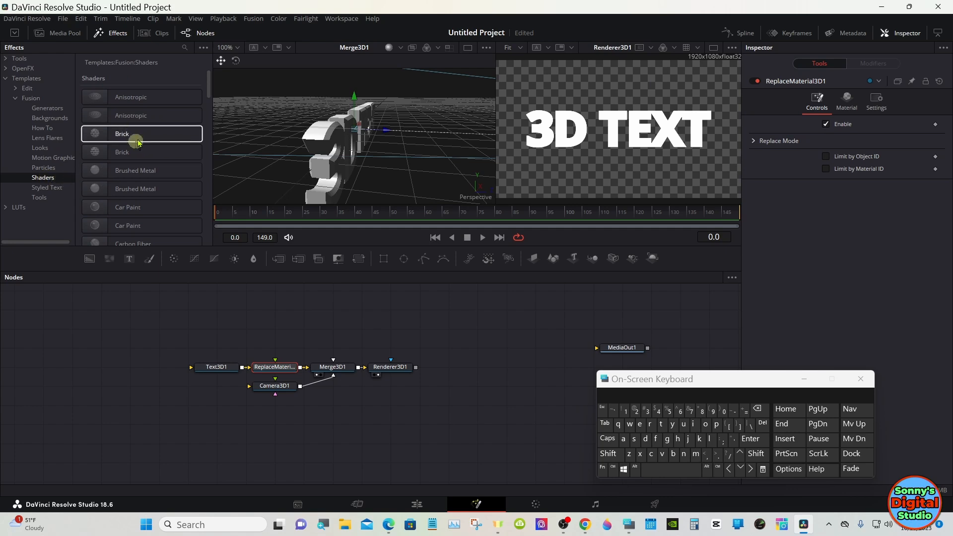
pyautogui.moveTo(209, 88); pyautogui.dragTo(217, 413)
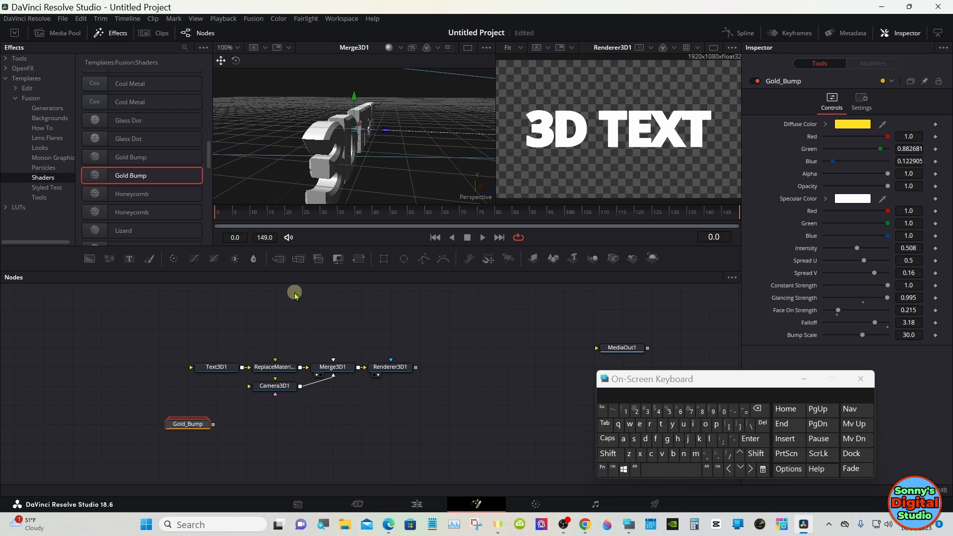
# Delete the Rectangle6, Background4, Crop1, Transform3 and Blur5 nodes inside the Gold_Bump group and collapse the group
pyautogui.moveTo(335, 269); pyautogui.dragTo(327, 222)
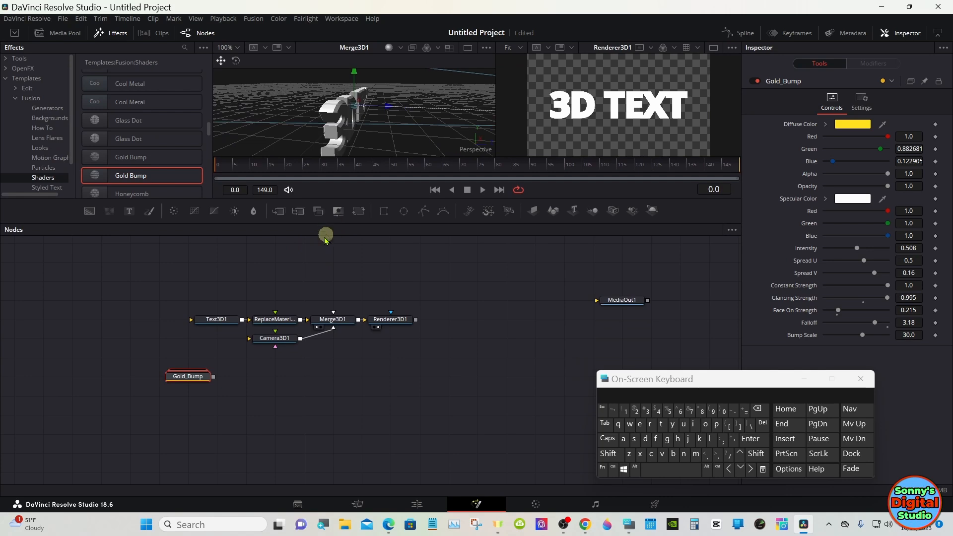
pyautogui.doubleClick(192, 379)
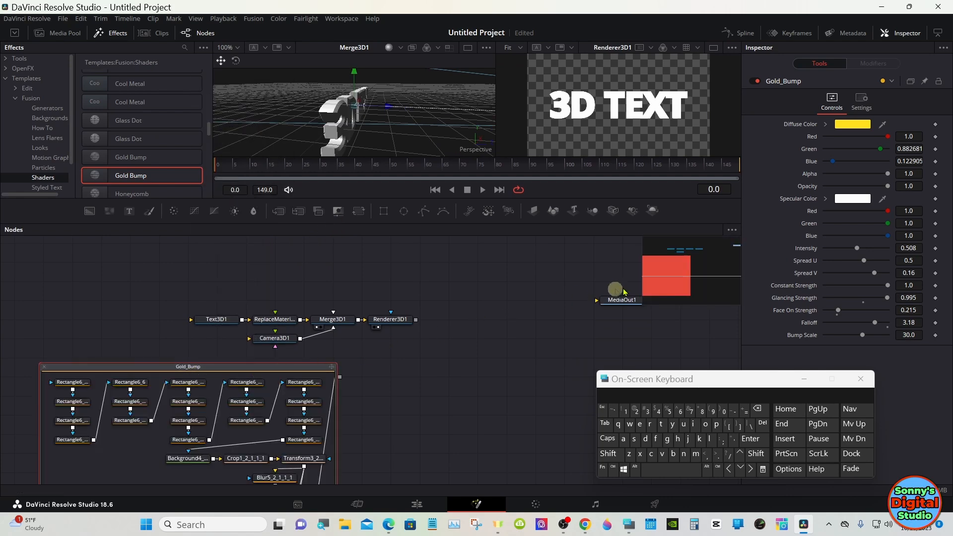
pyautogui.click(683, 282)
pyautogui.moveTo(682, 281); pyautogui.dragTo(686, 267)
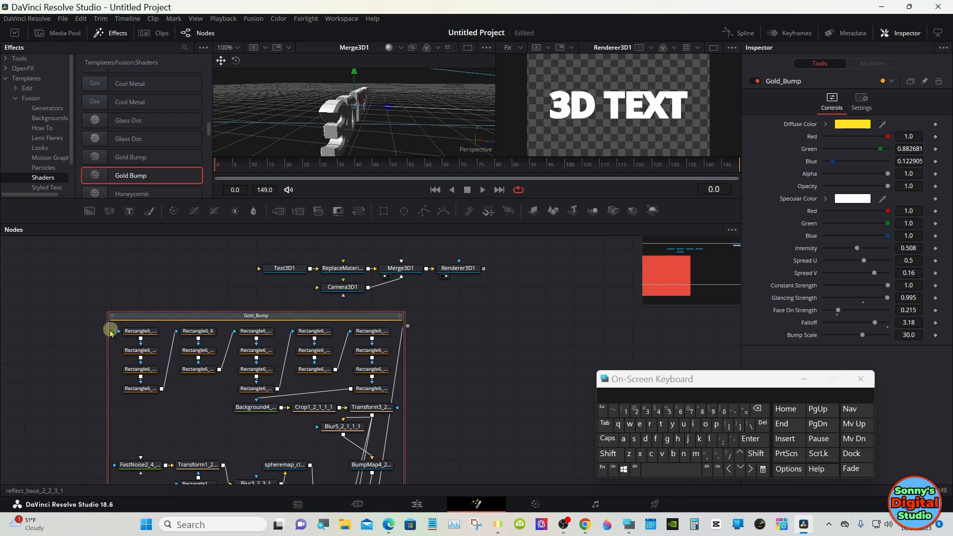
pyautogui.moveTo(112, 332); pyautogui.dragTo(378, 437)
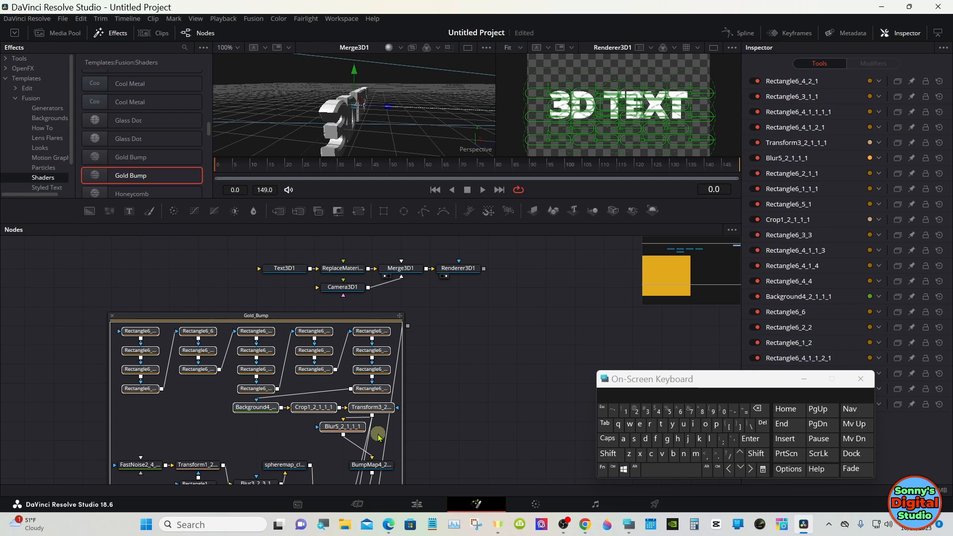
pyautogui.rightClick(350, 430)
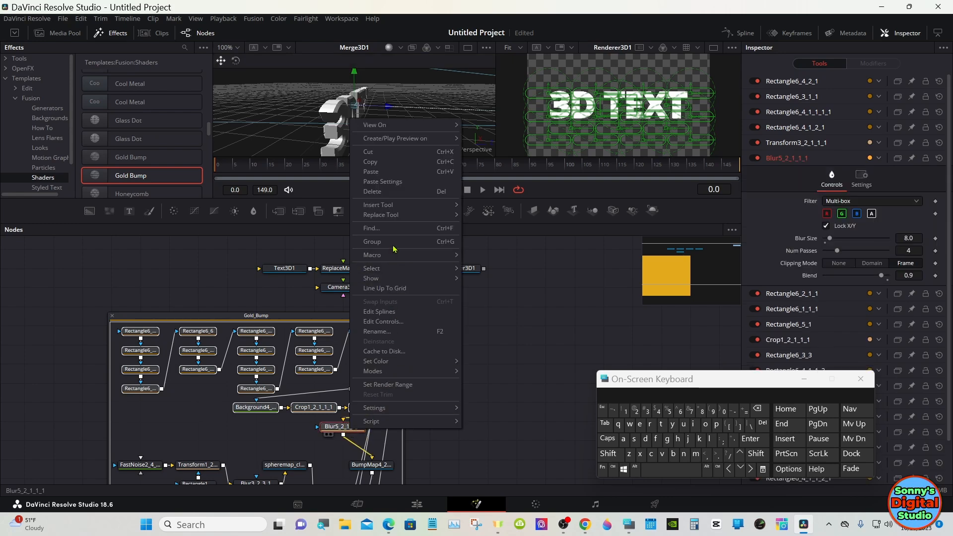
pyautogui.click(373, 192)
pyautogui.click(390, 192)
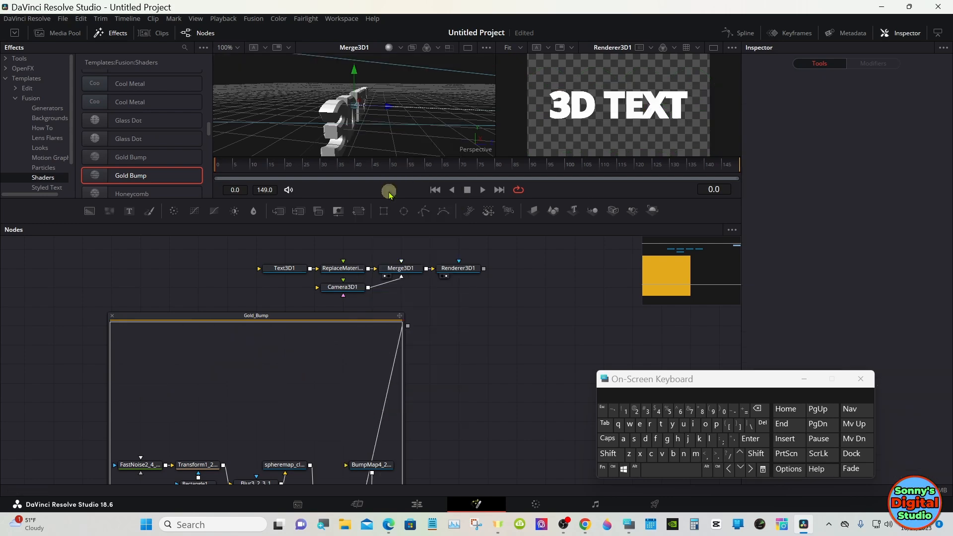
pyautogui.click(112, 316)
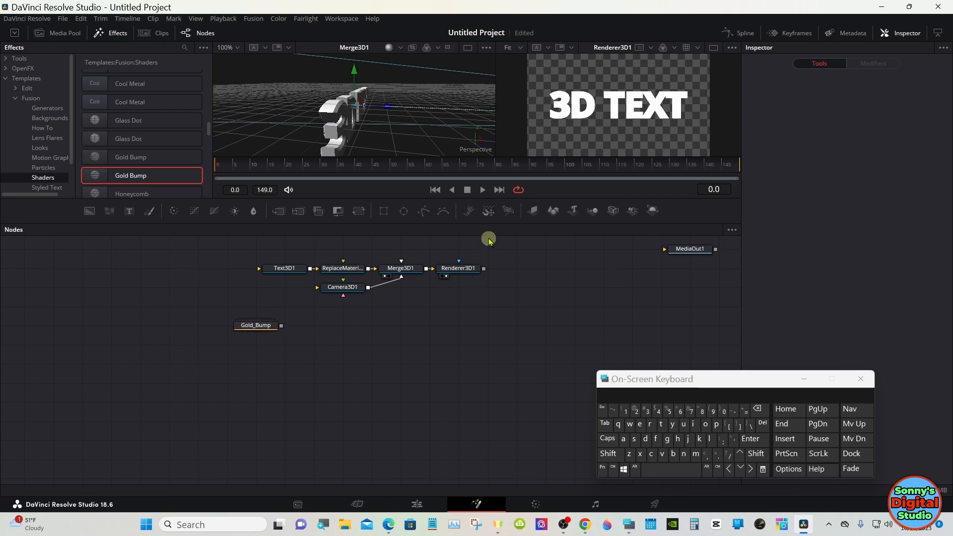
pyautogui.moveTo(489, 227); pyautogui.dragTo(482, 320)
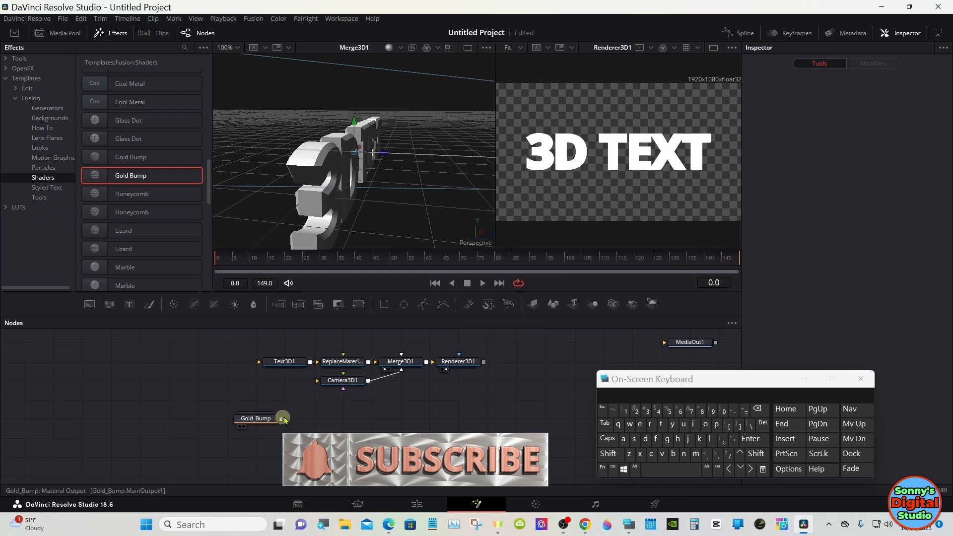
# Connect Gold_Bump's output to the material input of ReplaceMaterial3D1 and place Gold_Bump above the text node chain
pyautogui.moveTo(281, 418); pyautogui.dragTo(323, 383)
pyautogui.moveTo(334, 367); pyautogui.dragTo(330, 362)
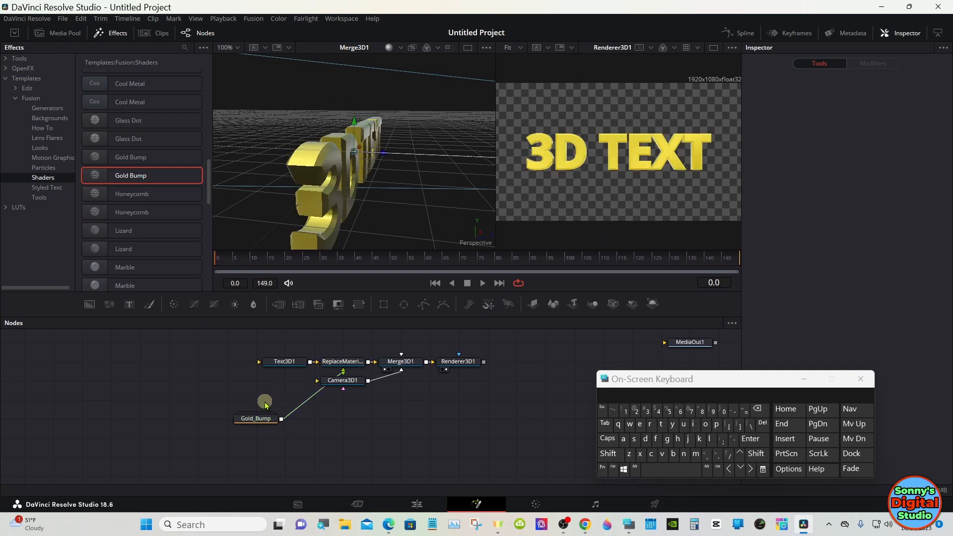
pyautogui.moveTo(263, 420); pyautogui.dragTo(322, 343)
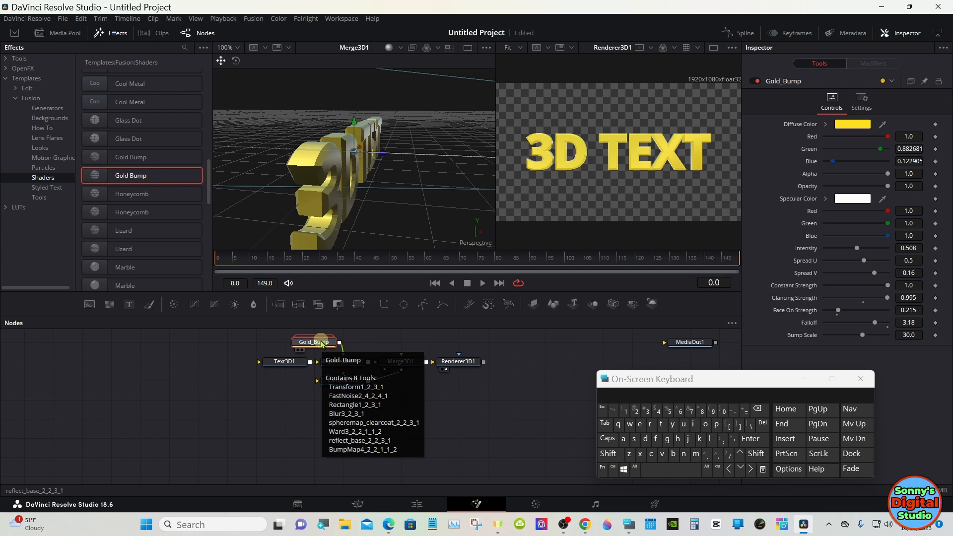
# Raise the Gold_Bump material's Face On Strength to 1.0
pyautogui.moveTo(669, 379); pyautogui.dragTo(608, 408)
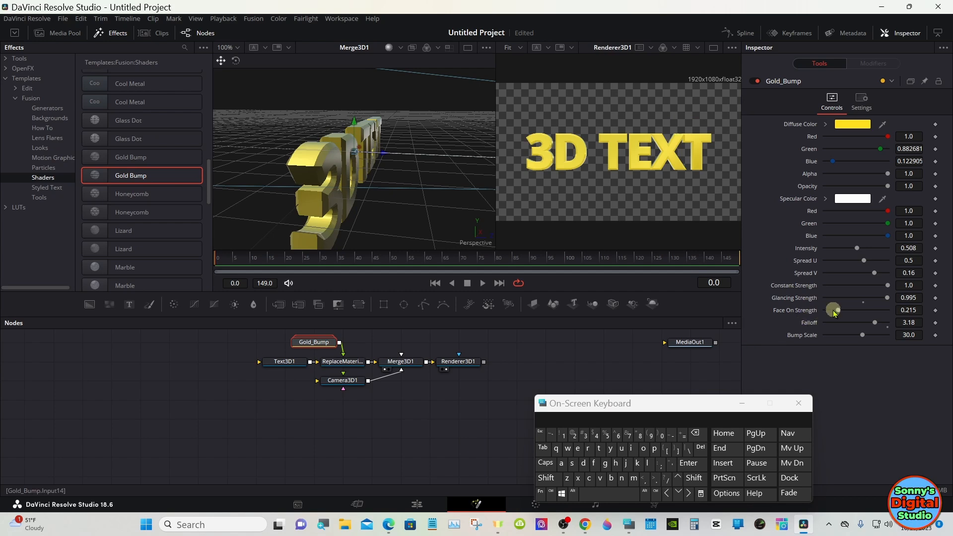
pyautogui.moveTo(836, 311); pyautogui.dragTo(888, 310)
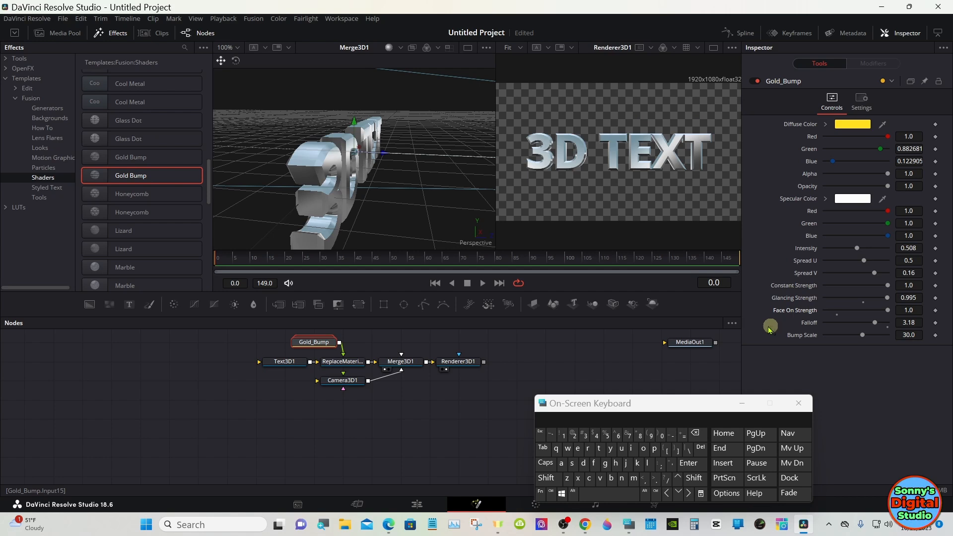
# Set Text3D1's font style to Semibold and increase its tracking to 1.014
pyautogui.click(287, 363)
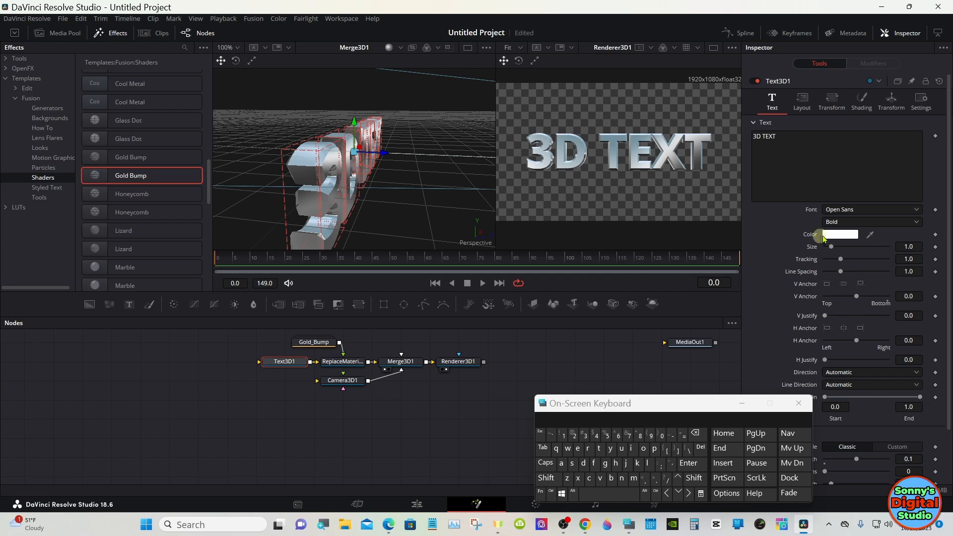
pyautogui.click(844, 222)
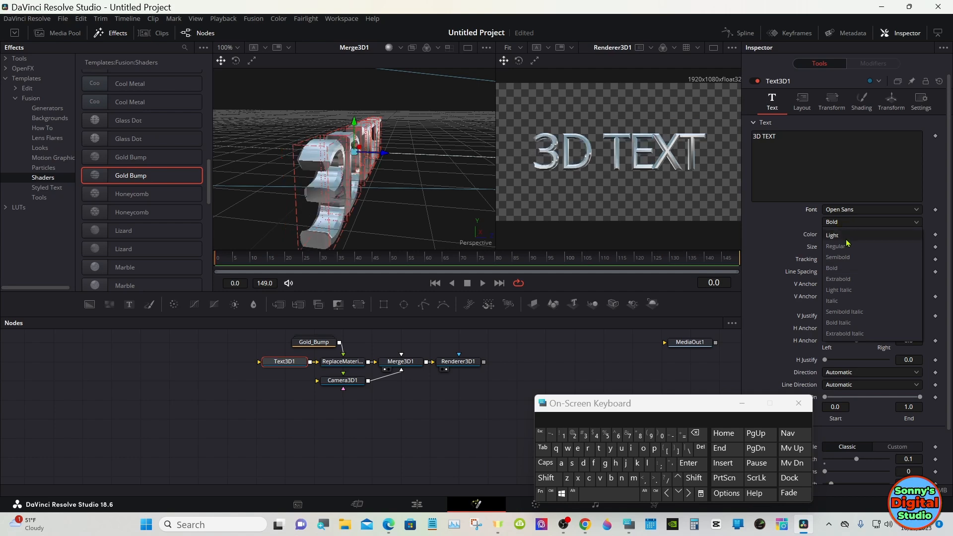
pyautogui.click(848, 246)
pyautogui.click(844, 223)
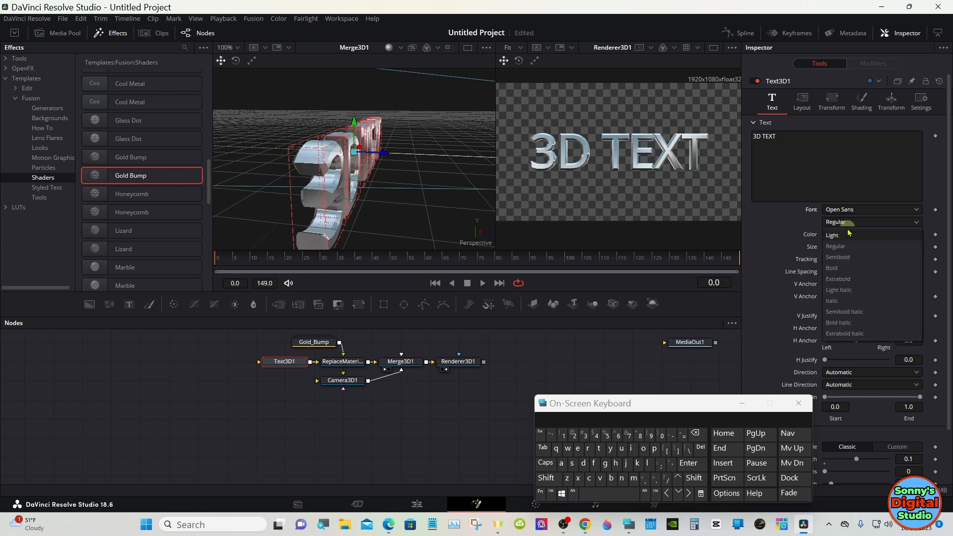
pyautogui.click(853, 259)
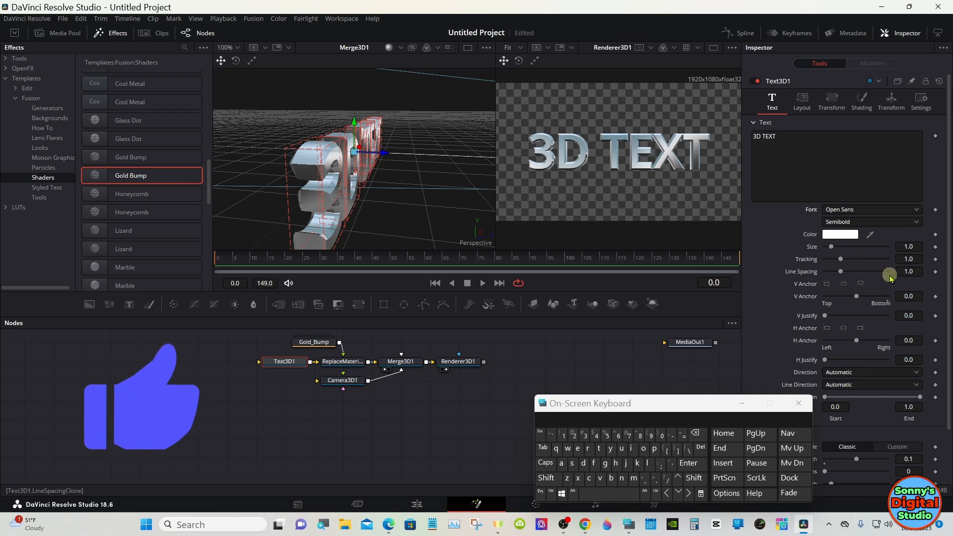
pyautogui.moveTo(906, 259); pyautogui.dragTo(906, 259)
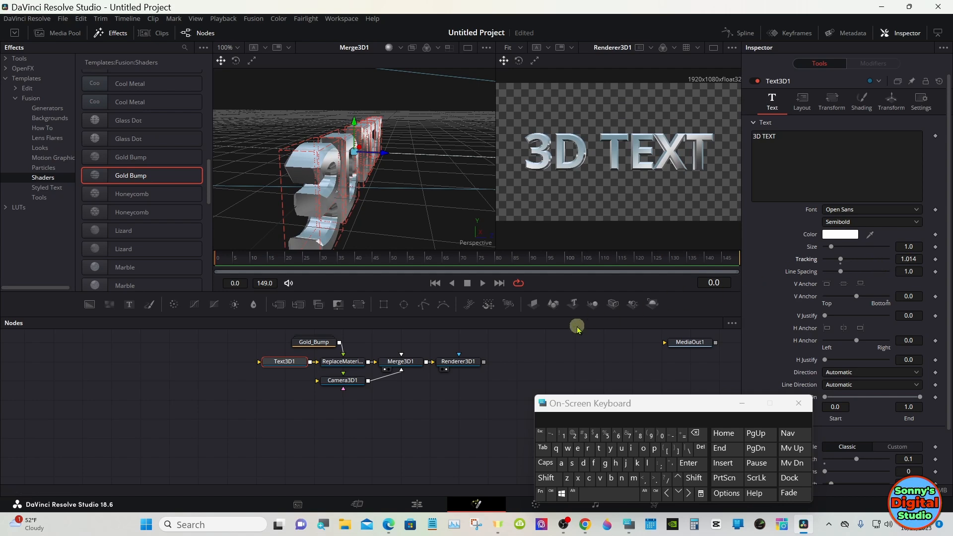
# Add a Color Corrector after Renderer3D1, connect its output to MediaOut1 and line MediaOut1 up with the node row
pyautogui.click(319, 342)
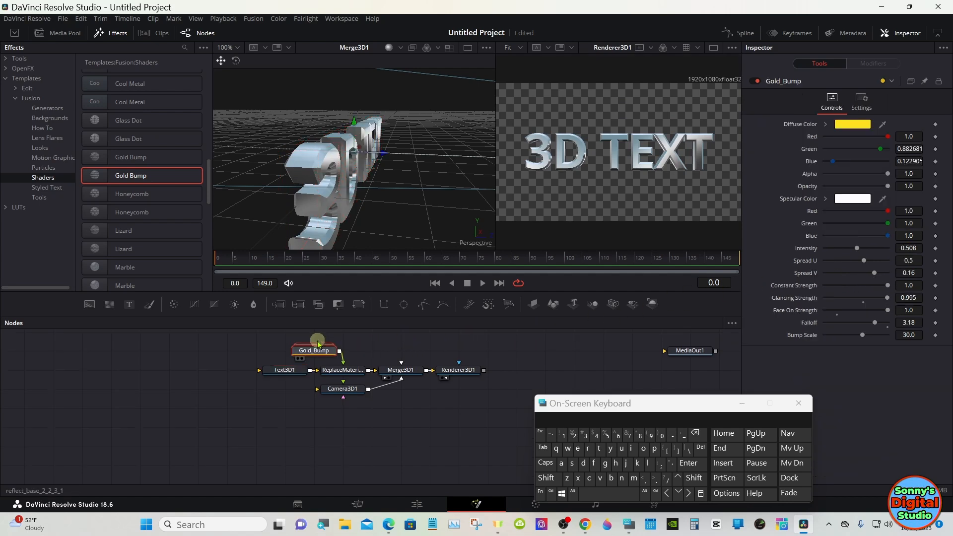
pyautogui.click(471, 372)
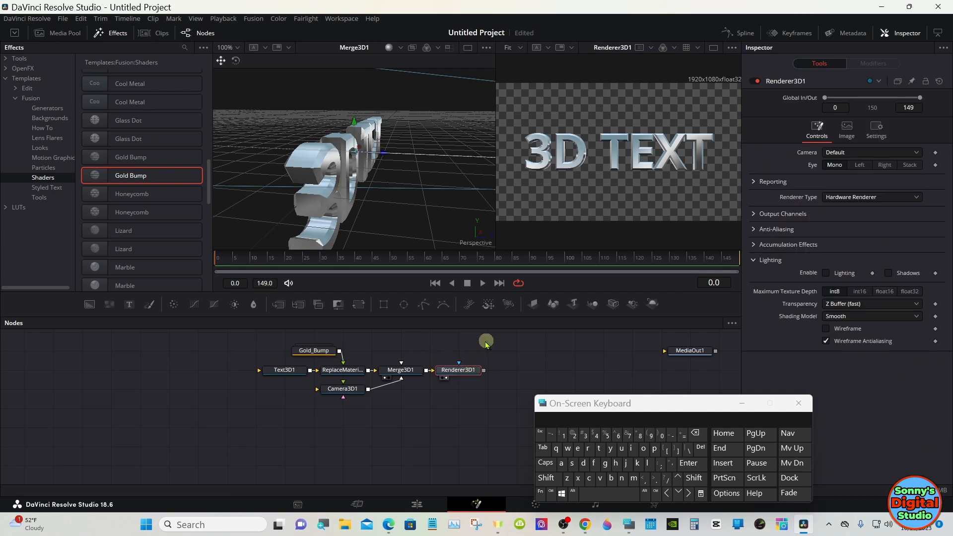
pyautogui.click(171, 304)
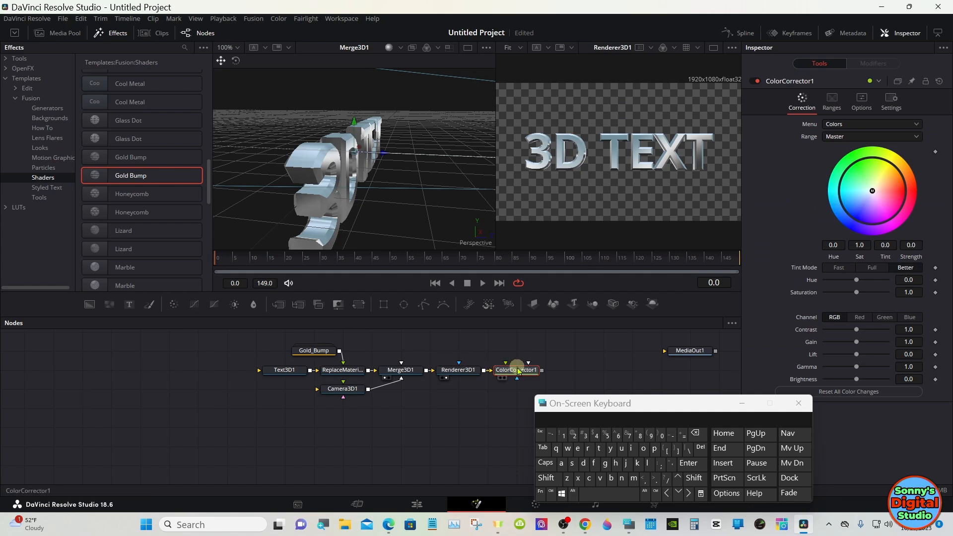
pyautogui.moveTo(542, 370); pyautogui.dragTo(676, 173)
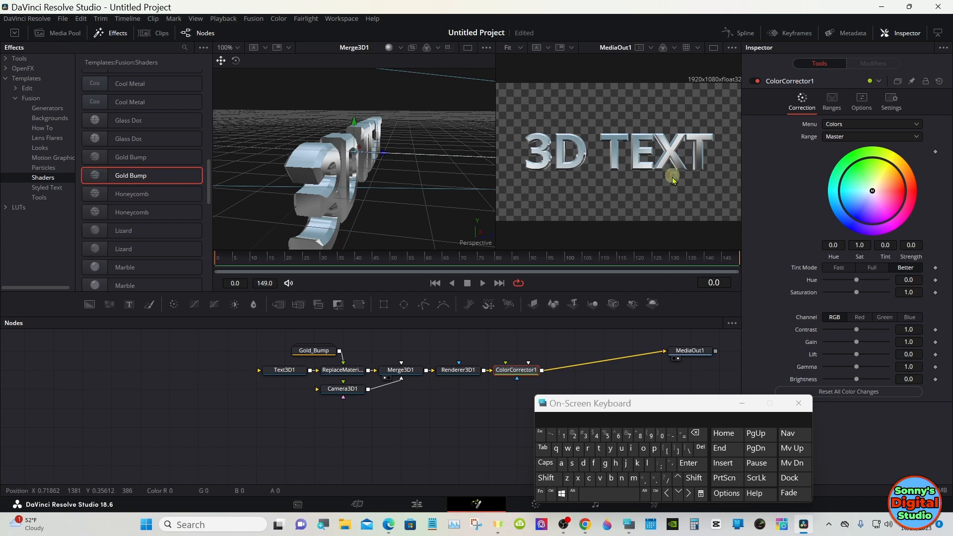
pyautogui.moveTo(684, 351); pyautogui.dragTo(685, 371)
# Tint the text cyan with ColorCorrector1's master color wheel at a strength of about 0.987
pyautogui.click(511, 371)
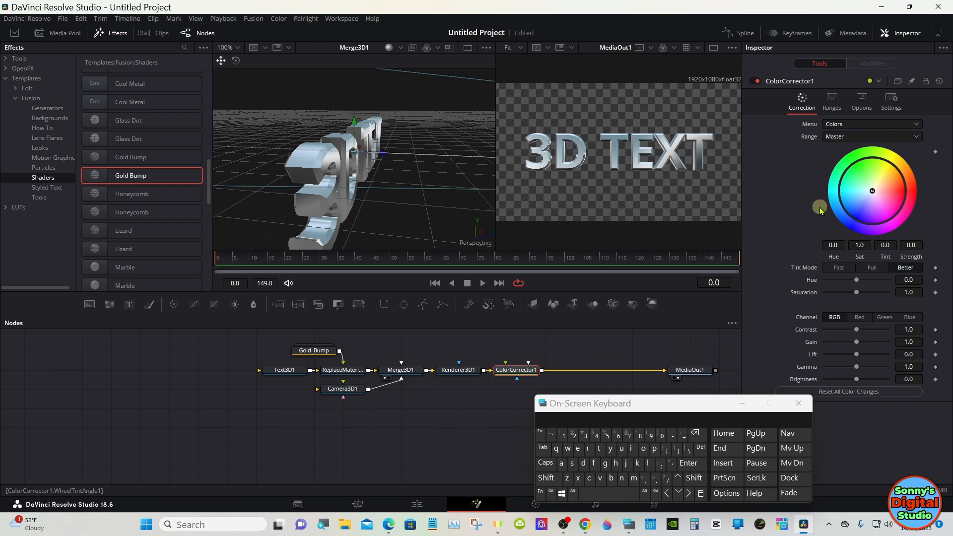
pyautogui.moveTo(873, 191); pyautogui.dragTo(836, 193)
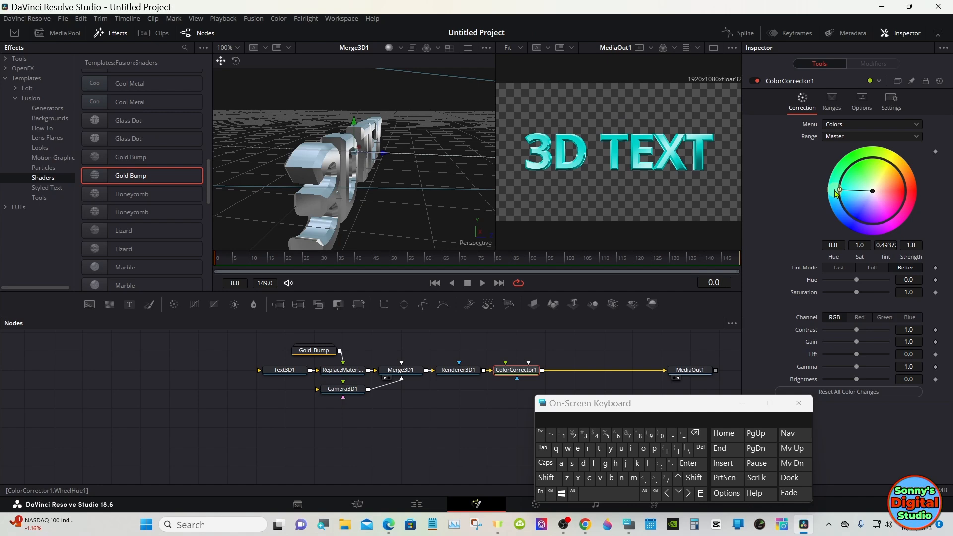
pyautogui.moveTo(837, 193)
pyautogui.mouseDown()
pyautogui.moveTo(847, 212)
pyautogui.moveTo(841, 193)
pyautogui.mouseUp()
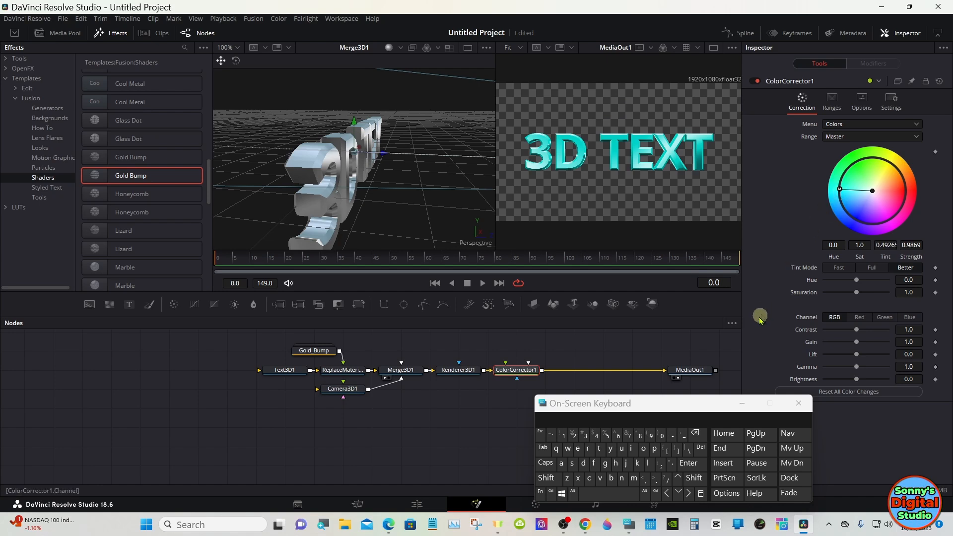
# Select Text3D1 and ColorCorrector1 together, and extend the selection to all nodes in the composition
pyautogui.moveTo(633, 405); pyautogui.dragTo(695, 405)
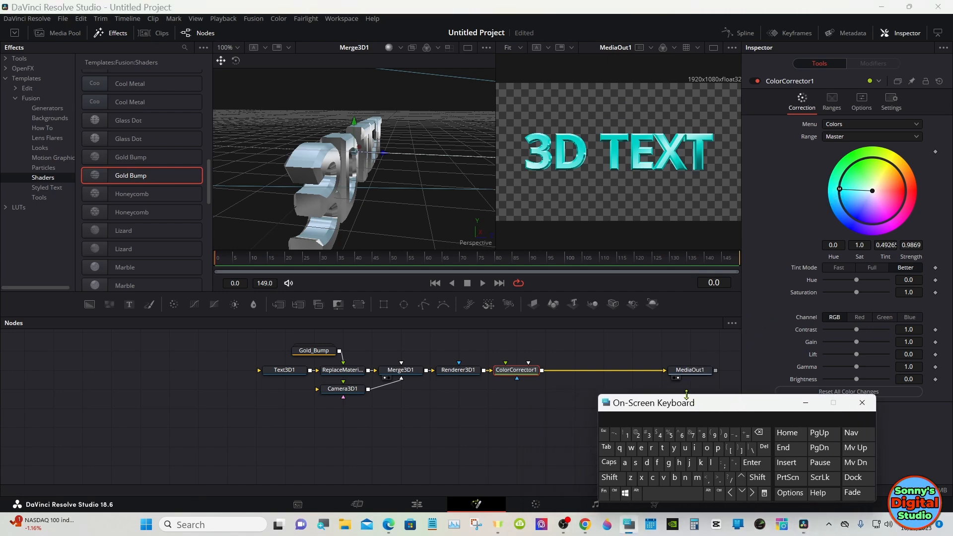
pyautogui.click(543, 385)
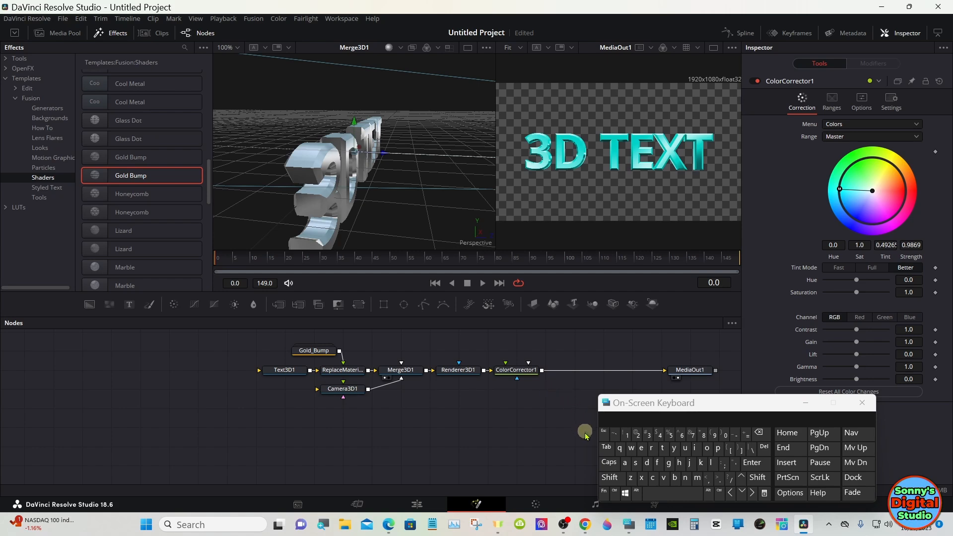
pyautogui.click(615, 494)
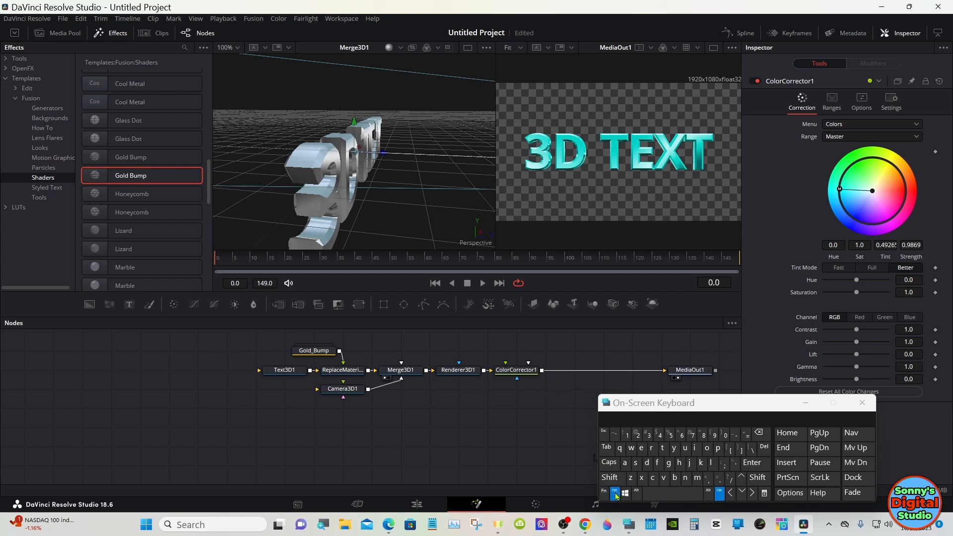
pyautogui.keyDown('ctrl'); pyautogui.click(286, 372); pyautogui.keyUp('ctrl')
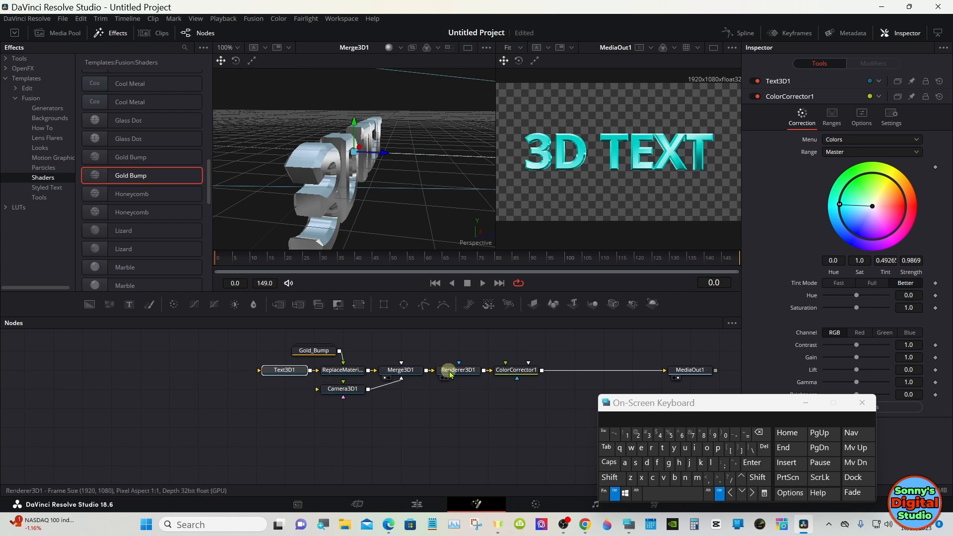
pyautogui.keyDown('ctrl'); pyautogui.click(514, 375); pyautogui.keyUp('ctrl')
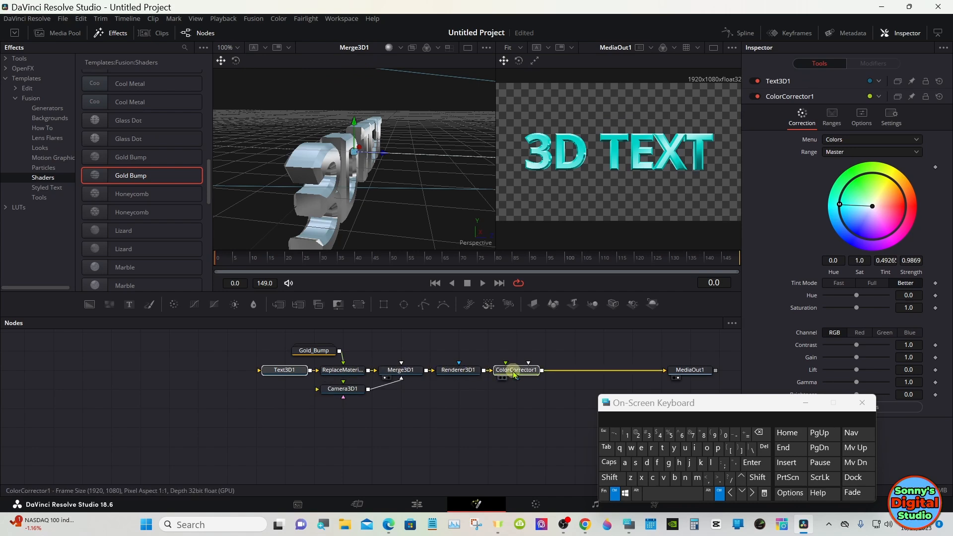
pyautogui.click(626, 464)
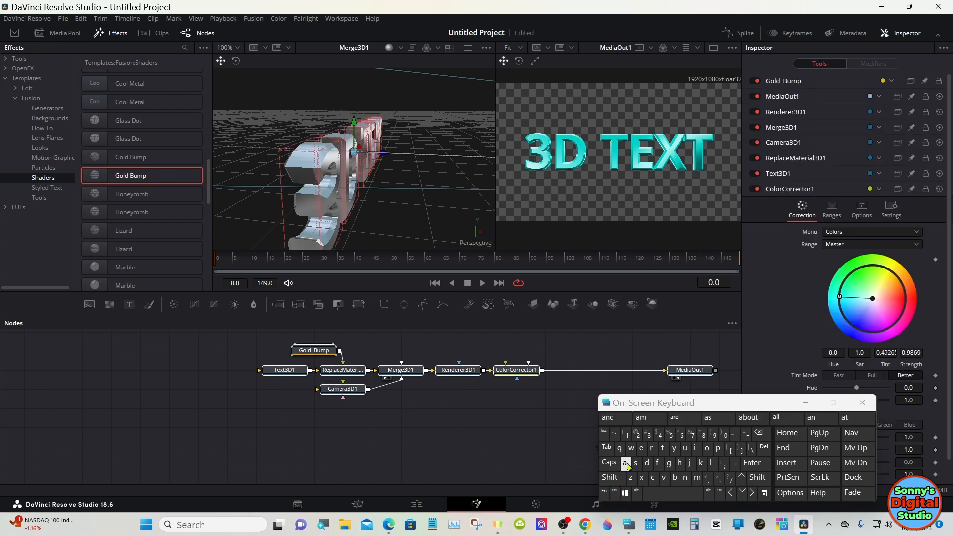
# Create a macro from the selected nodes and name it "Shiny Text"
pyautogui.rightClick(410, 375)
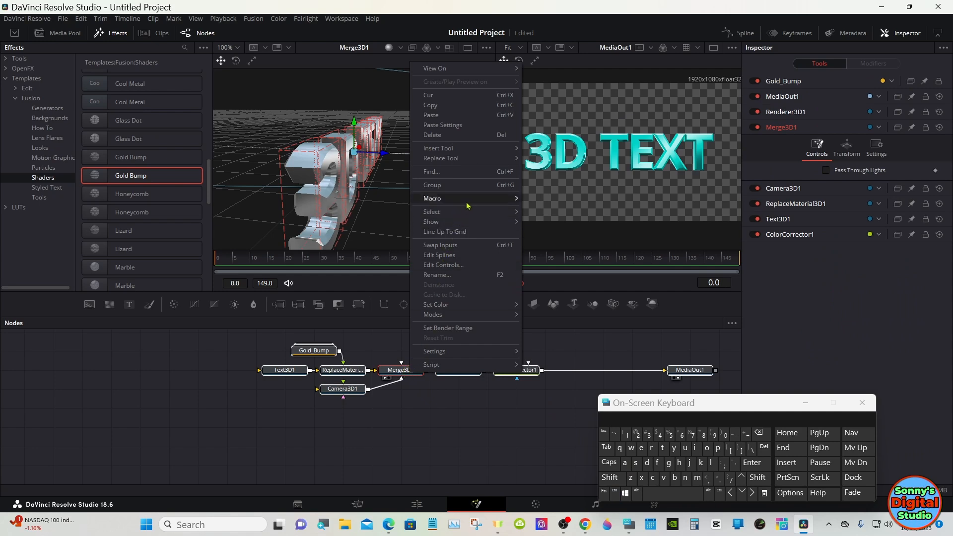
pyautogui.moveTo(476, 199)
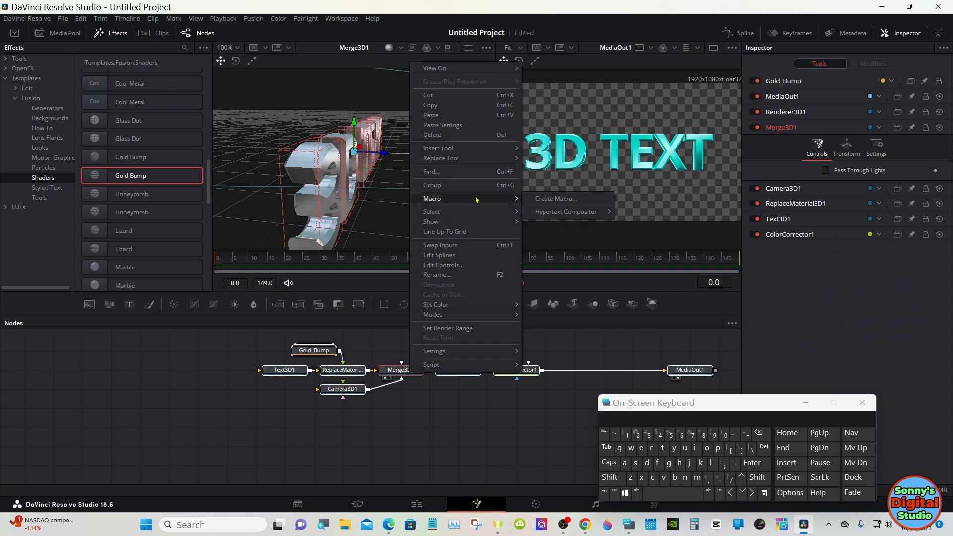
pyautogui.click(554, 198)
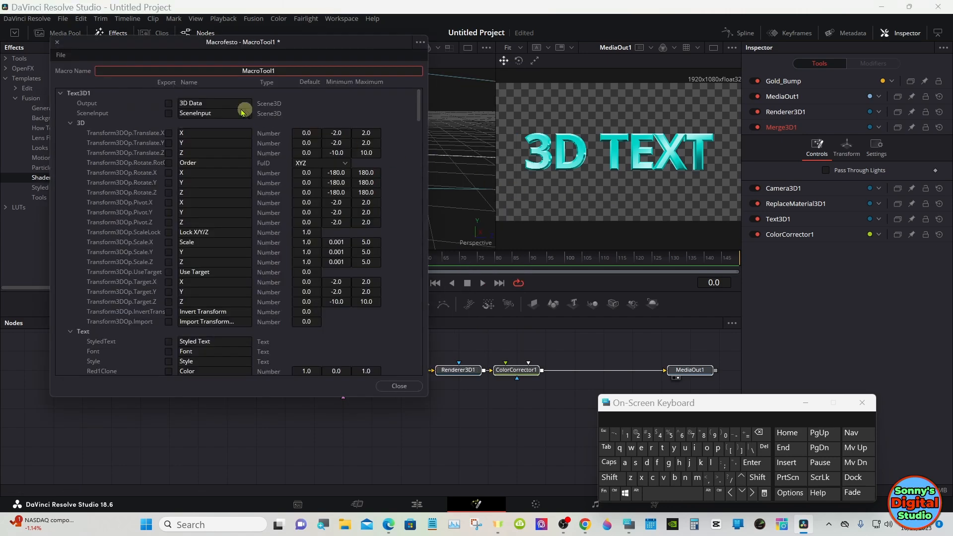
pyautogui.moveTo(145, 46); pyautogui.dragTo(442, 109)
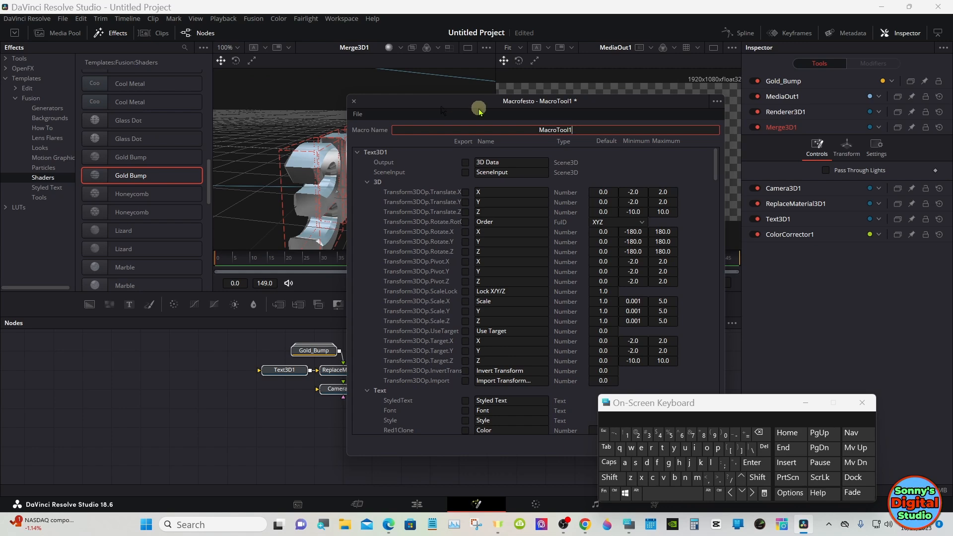
pyautogui.click(761, 433)
pyautogui.click(618, 478)
pyautogui.write('Shi')
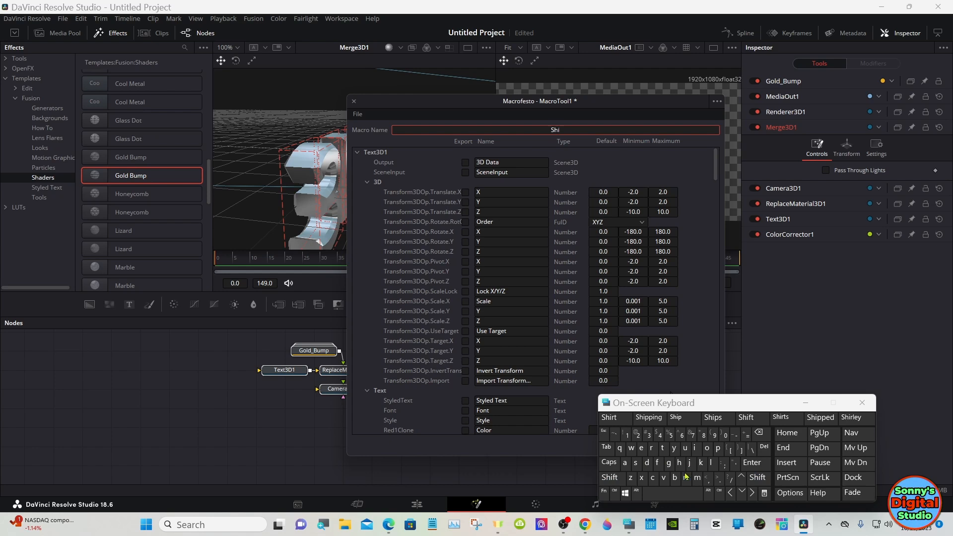
pyautogui.write('ny Text')
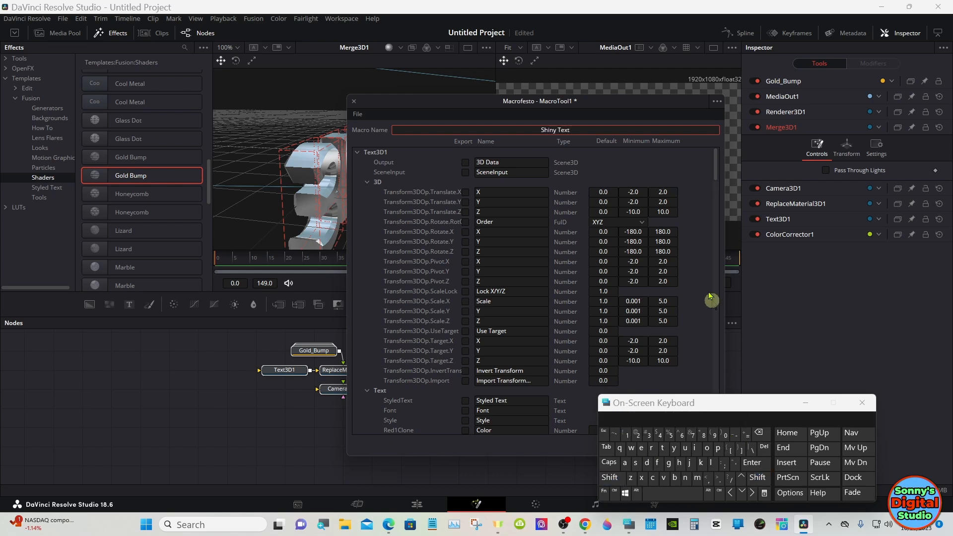
pyautogui.click(679, 177)
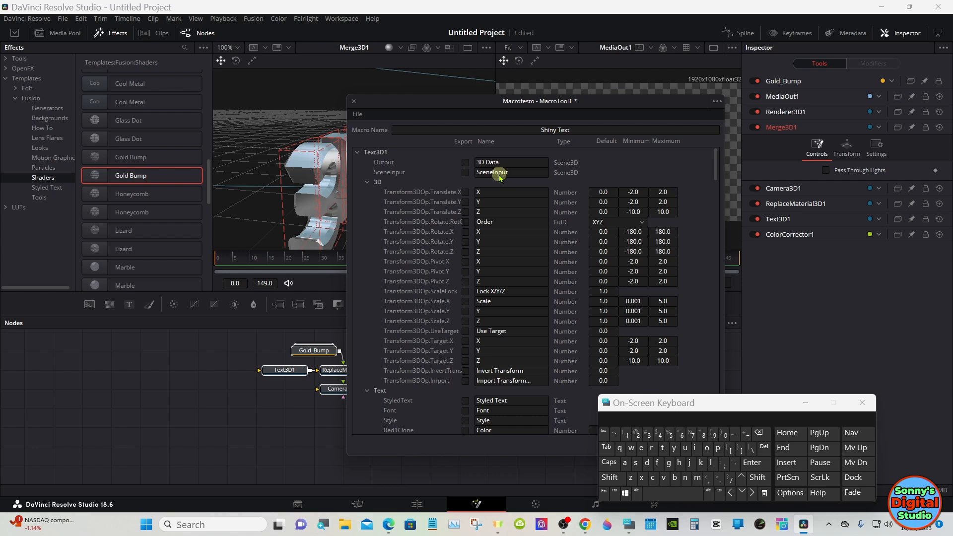
# Mark Text3D1's Output, Styled Text, Font, Style, Size, Tracking and Line Spacing for export, and collapse its 3D parameter group
pyautogui.click(466, 163)
pyautogui.click(368, 184)
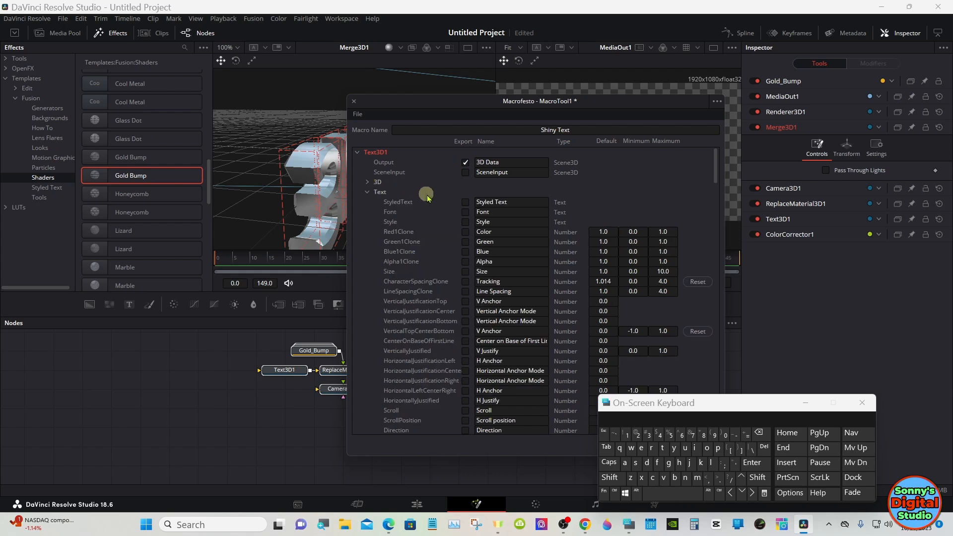
pyautogui.click(466, 213)
pyautogui.click(466, 223)
pyautogui.click(466, 272)
pyautogui.click(466, 282)
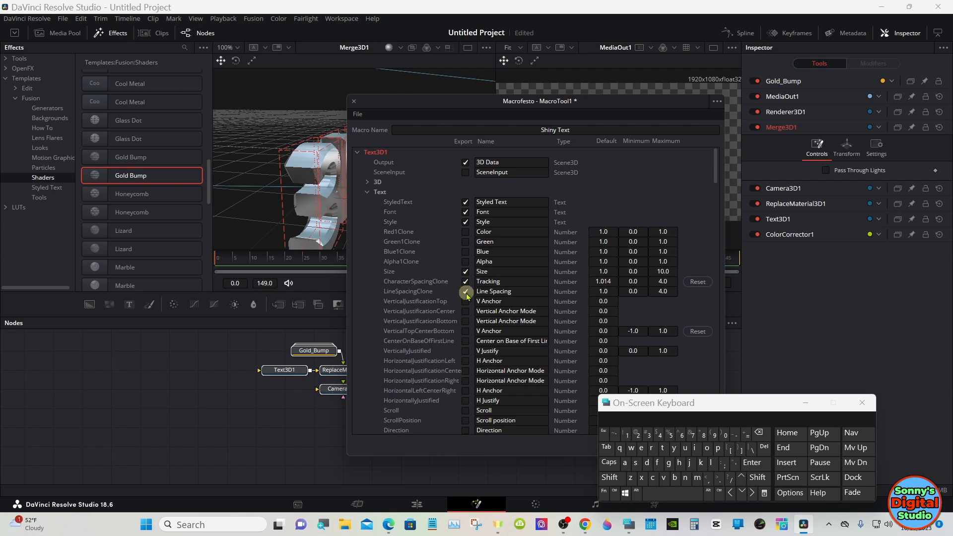
# Mark Text3D1's vertical justification top, center and bottom and its V Anchor value for export in the macro
pyautogui.click(466, 302)
pyautogui.click(466, 312)
pyautogui.click(466, 322)
pyautogui.click(466, 332)
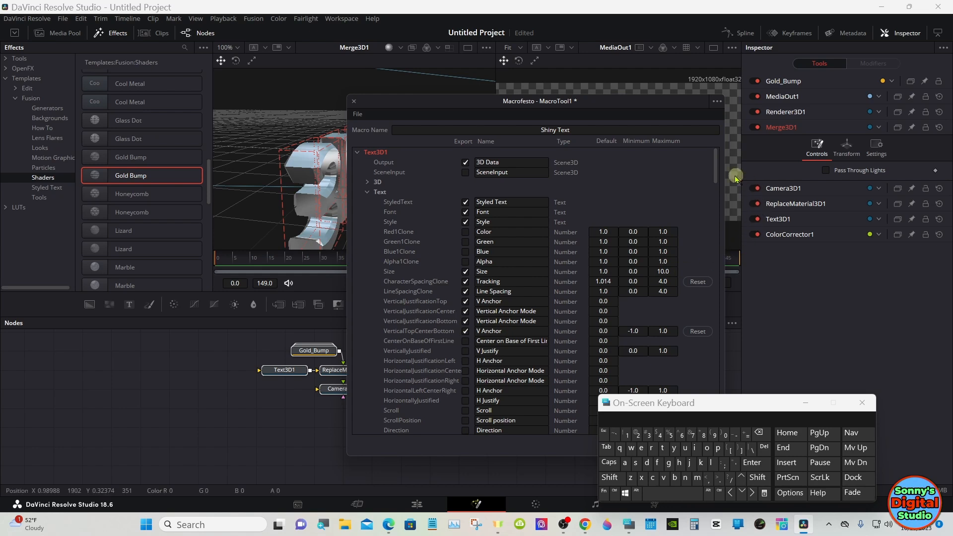
# Export Text3D1's Line Direction, Start, End, Extrusion Style, Profile and Depth, Bevel Depth and Width, Subdivisions, Smoothing Angle, Front and Back controls
pyautogui.moveTo(715, 160); pyautogui.dragTo(714, 182)
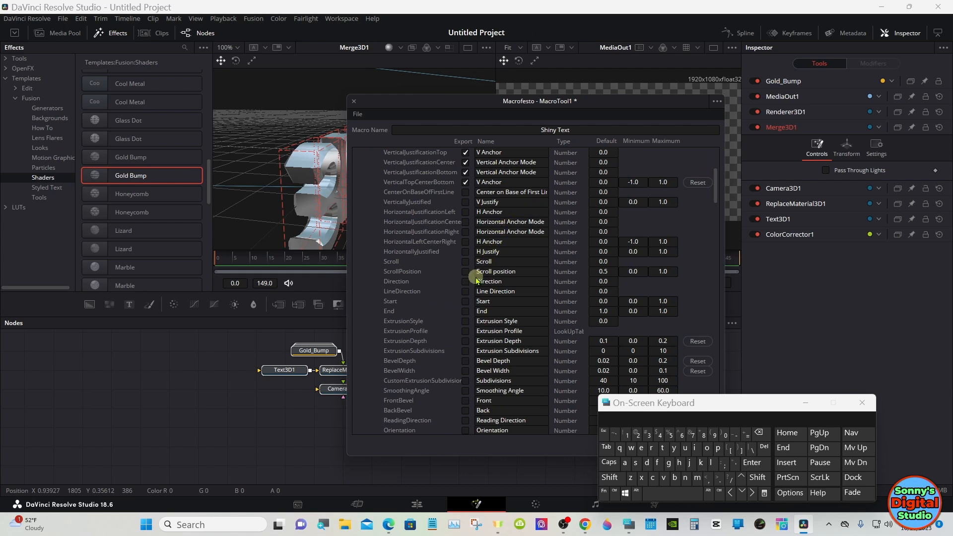
pyautogui.click(465, 291)
pyautogui.click(465, 301)
pyautogui.click(466, 332)
pyautogui.click(465, 341)
pyautogui.click(466, 361)
pyautogui.click(465, 371)
pyautogui.click(465, 381)
pyautogui.click(467, 391)
pyautogui.click(466, 401)
pyautogui.click(466, 411)
pyautogui.moveTo(715, 195); pyautogui.dragTo(717, 191)
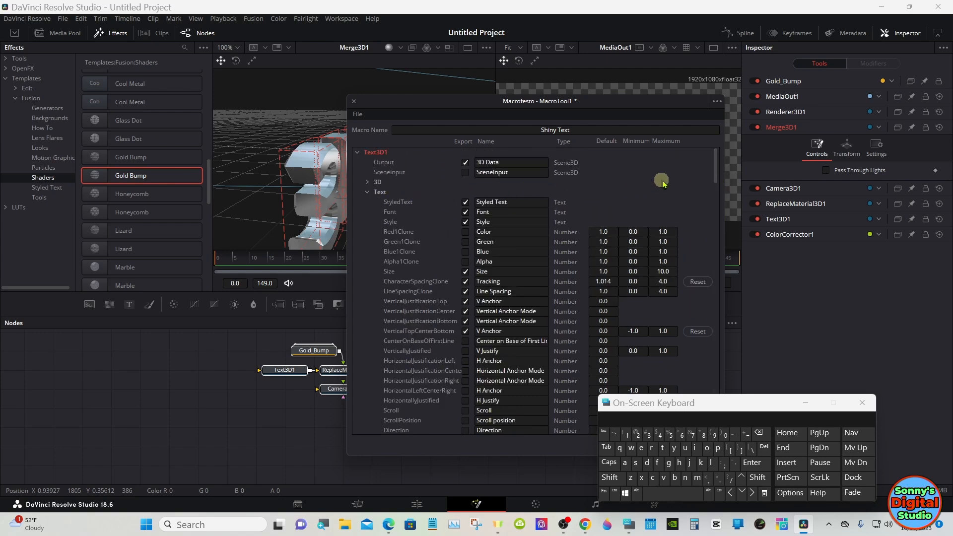
# Include Text3D1's Extrusion Subdivisions among the macro's exported controls
pyautogui.moveTo(714, 163); pyautogui.dragTo(717, 192)
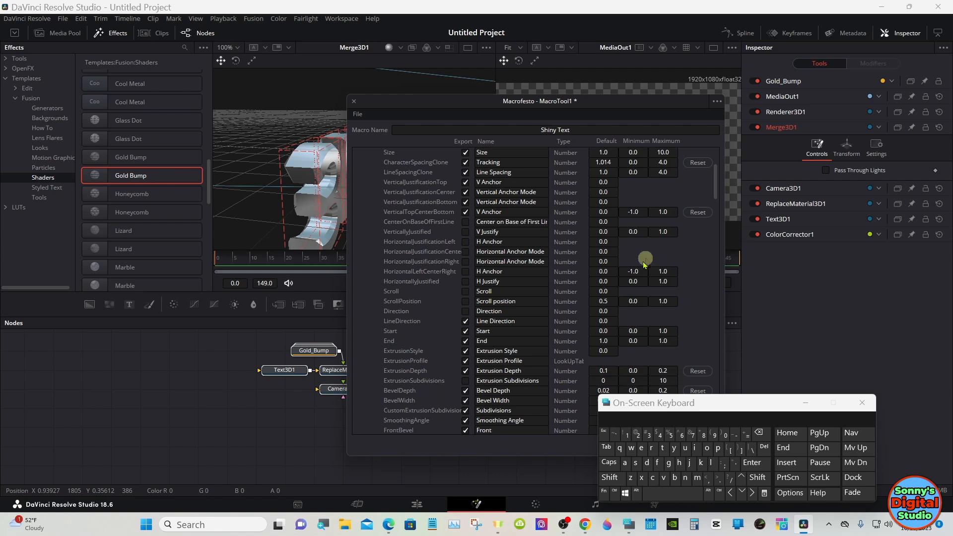
pyautogui.click(470, 380)
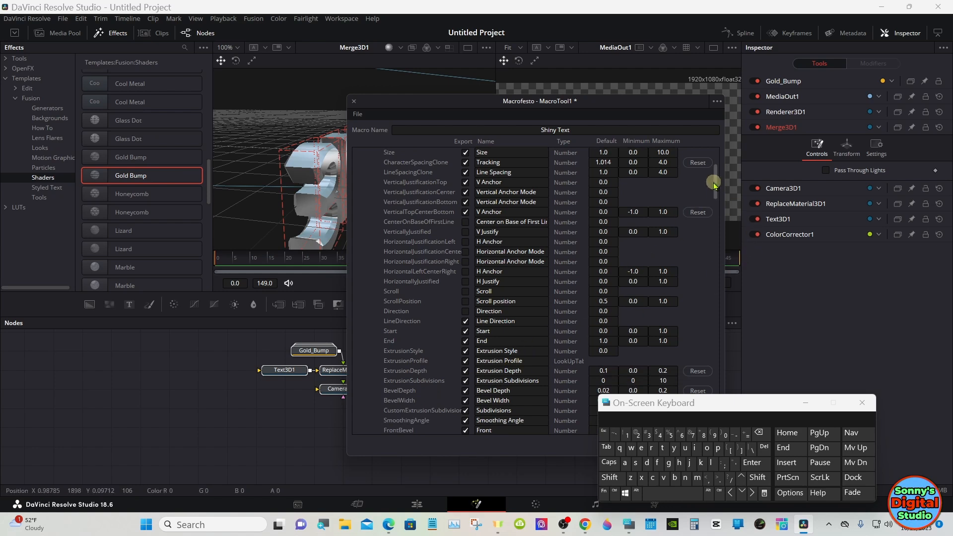
pyautogui.moveTo(715, 186); pyautogui.dragTo(716, 166)
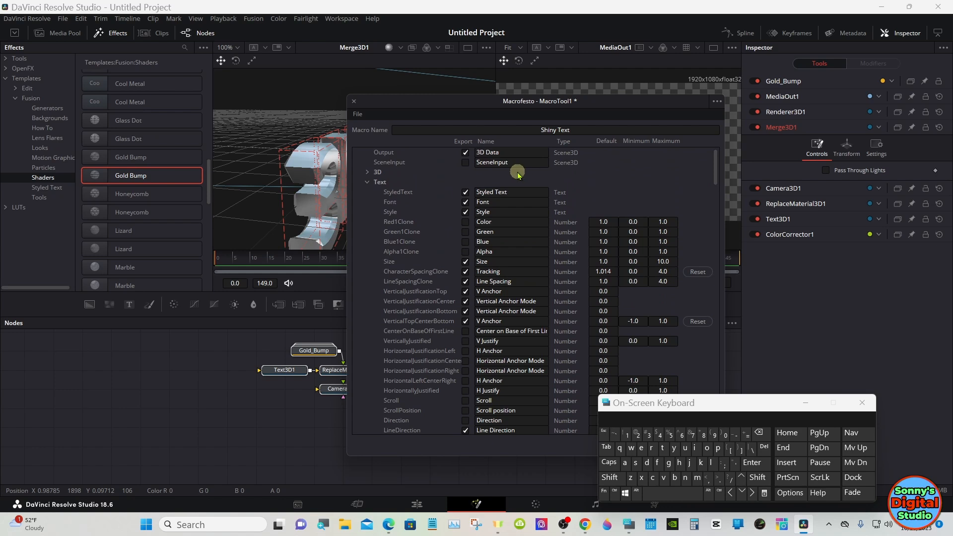
# Mark Text3D1's Layout Type, Center, Rotation Order and X, Y and Z angles for export in the macro
pyautogui.click(368, 183)
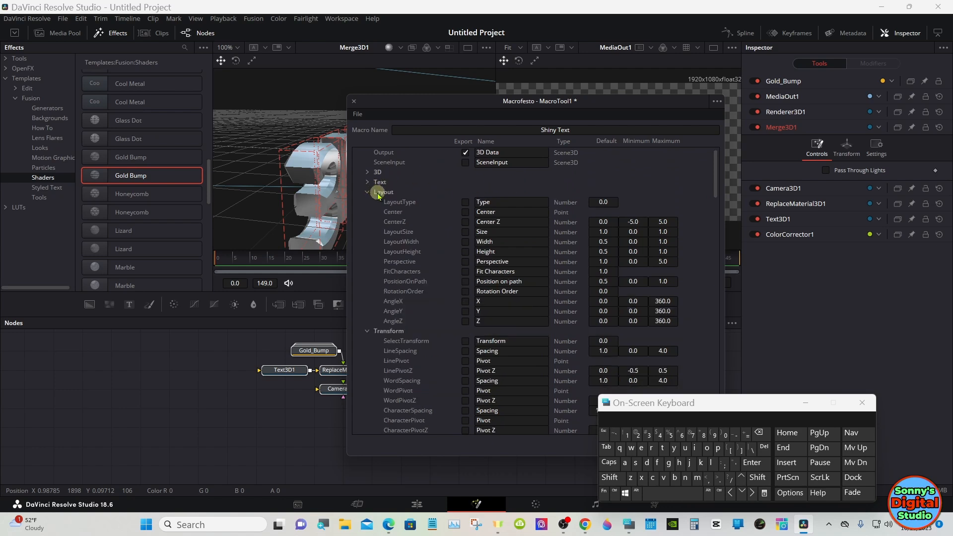
pyautogui.click(469, 204)
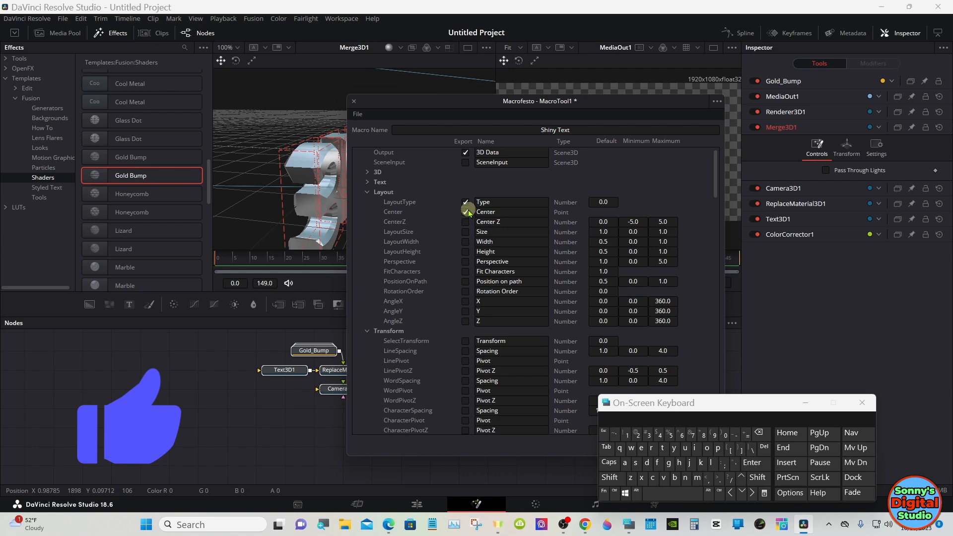
pyautogui.click(465, 291)
pyautogui.click(466, 301)
pyautogui.click(466, 311)
pyautogui.click(465, 322)
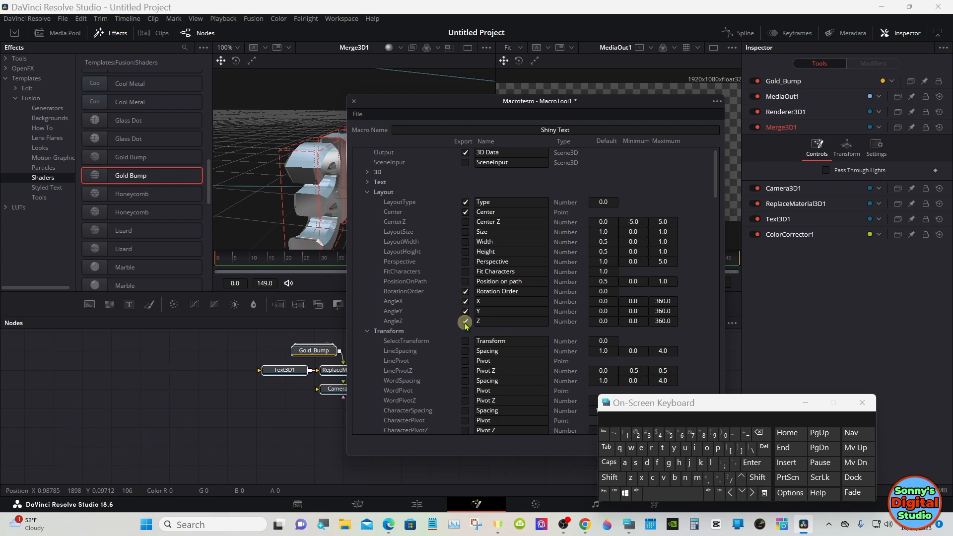
# Test the Layout Y rotation of the Text3D1 node at about 18.3, and reset it to 0
pyautogui.click(293, 374)
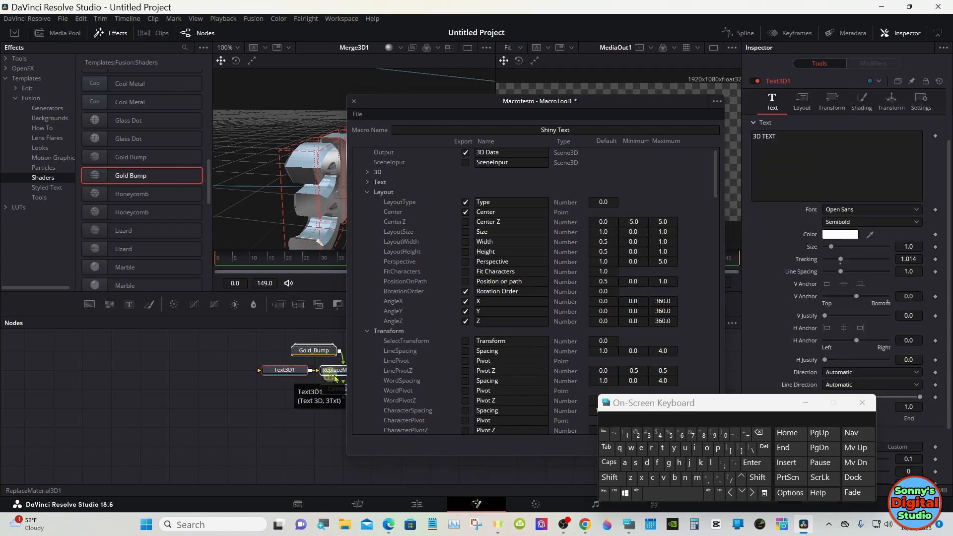
pyautogui.click(806, 403)
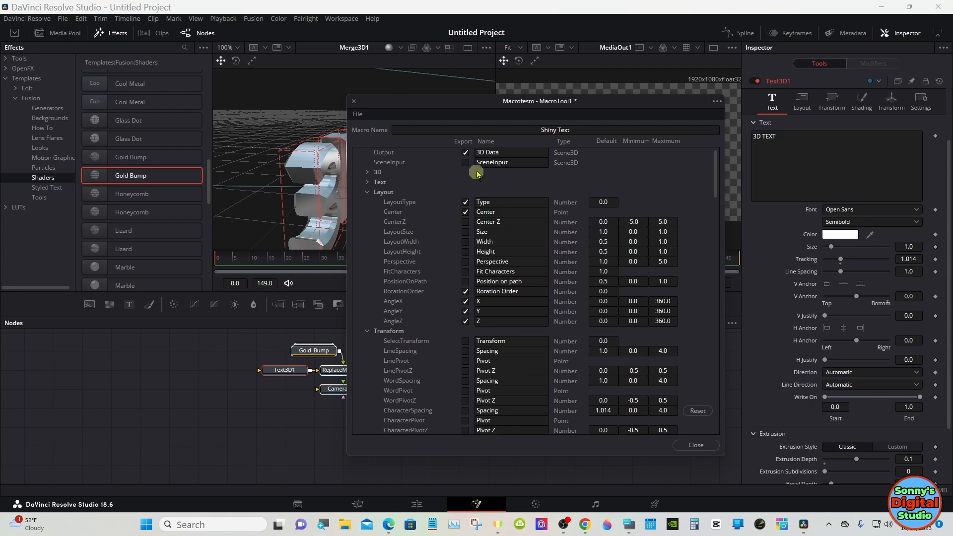
pyautogui.moveTo(477, 103); pyautogui.dragTo(351, 106)
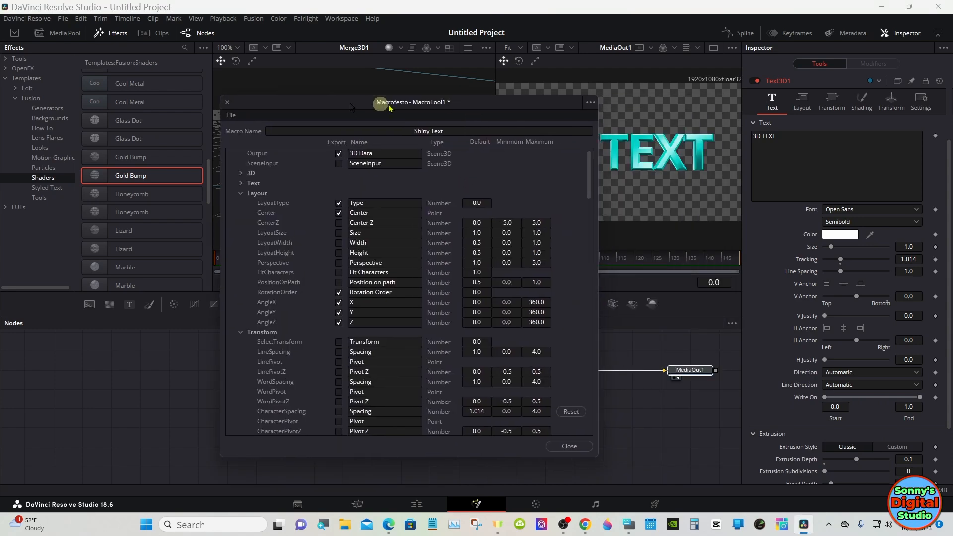
pyautogui.click(801, 111)
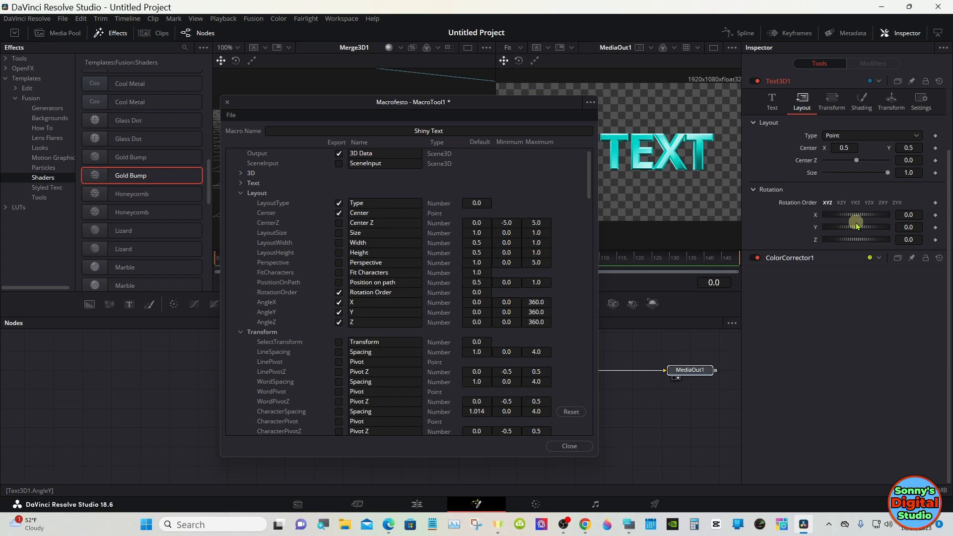
pyautogui.moveTo(858, 227); pyautogui.dragTo(862, 228)
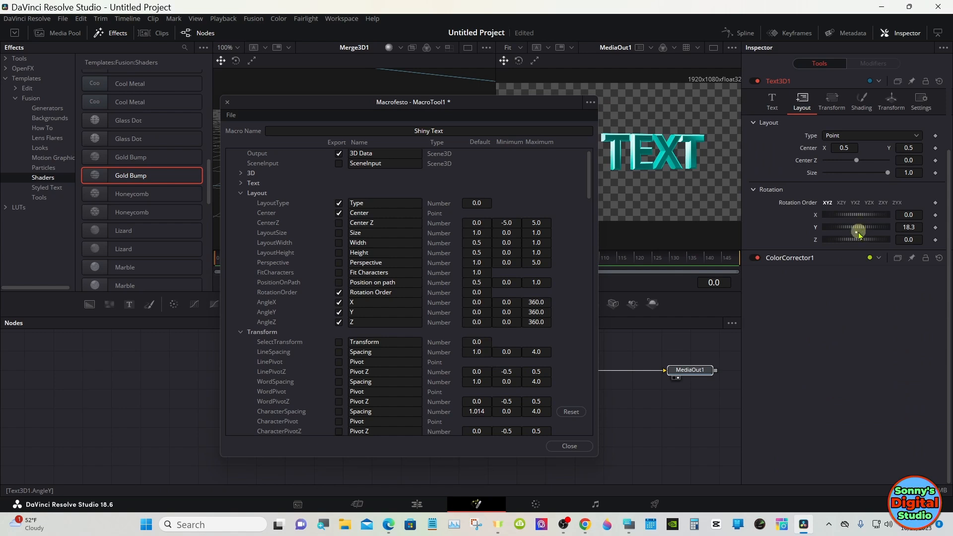
pyautogui.click(857, 233)
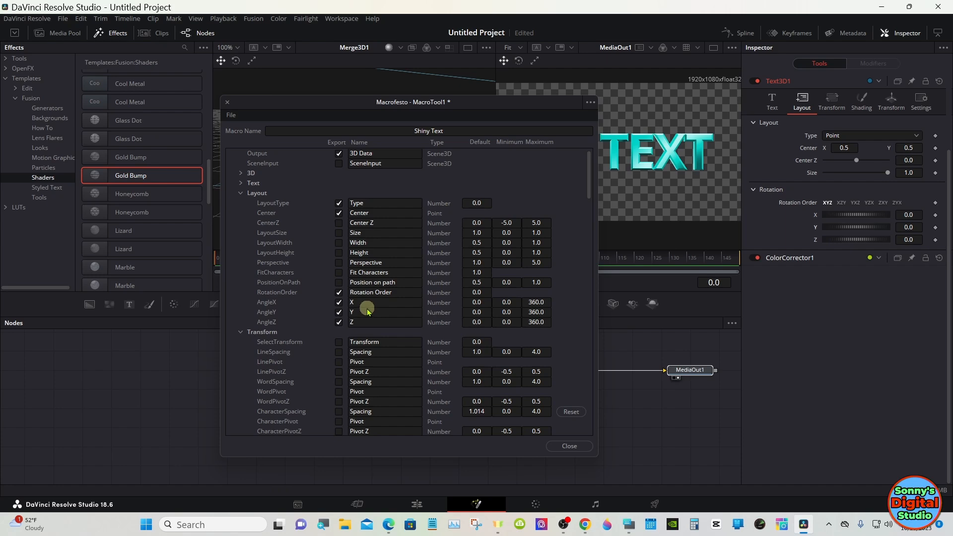
# Test the per-character Y rotation in Text3D1's Transform settings at about 31.3, and reset it to 0
pyautogui.moveTo(281, 102); pyautogui.dragTo(434, 98)
pyautogui.click(395, 183)
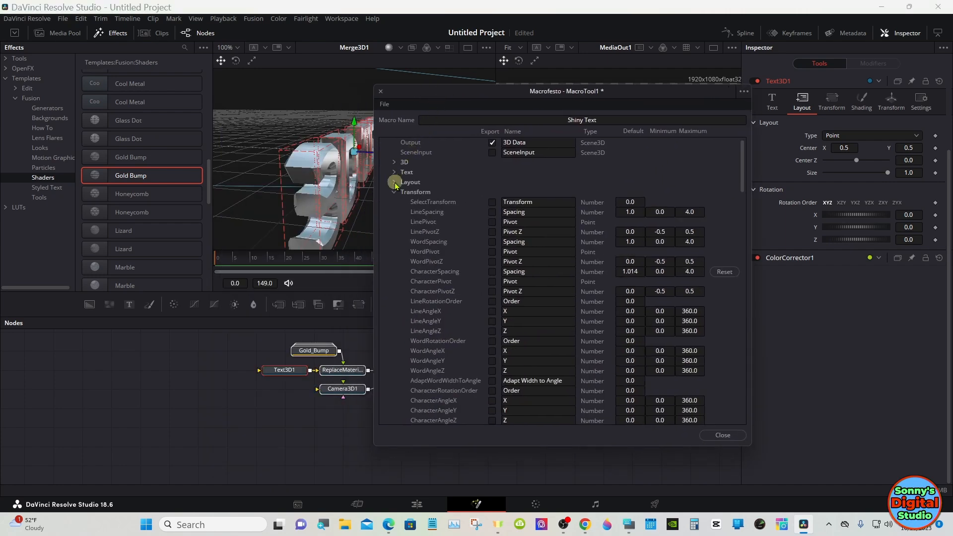
pyautogui.click(394, 183)
pyautogui.moveTo(743, 154); pyautogui.dragTo(743, 187)
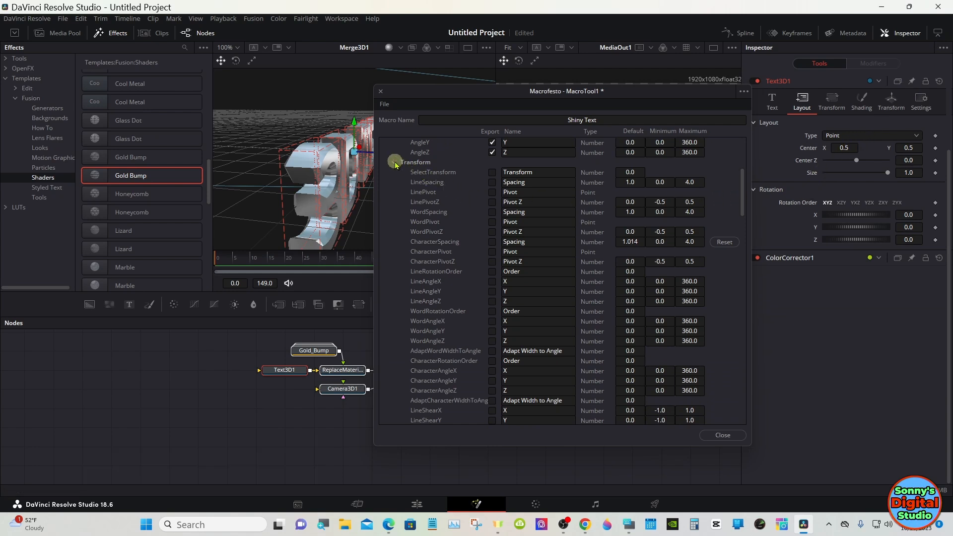
pyautogui.moveTo(477, 92); pyautogui.dragTo(444, 126)
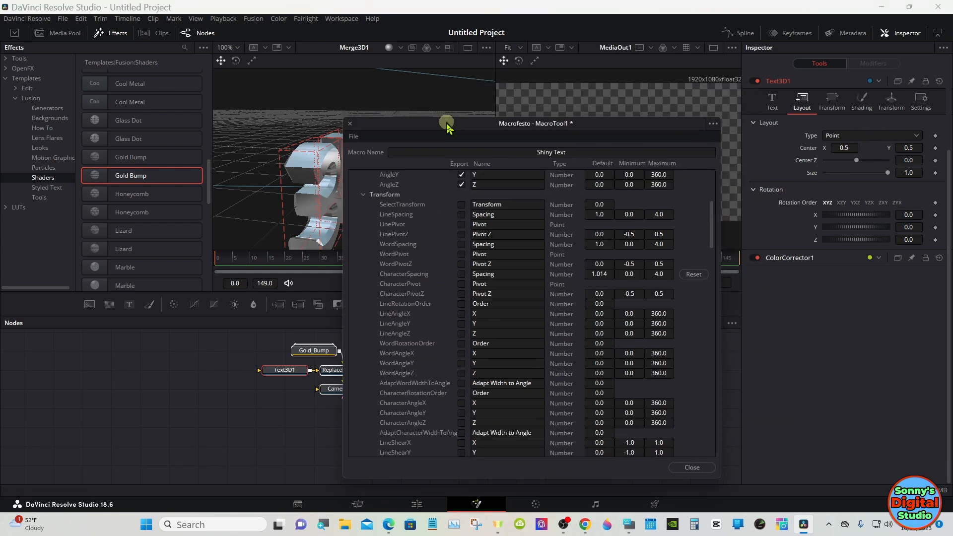
pyautogui.click(831, 103)
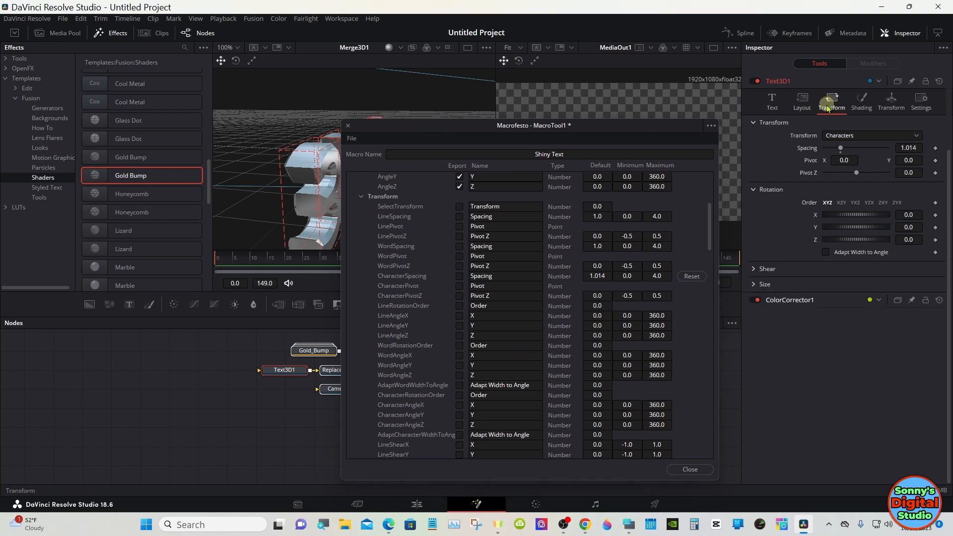
pyautogui.moveTo(472, 128); pyautogui.dragTo(327, 158)
pyautogui.moveTo(828, 229); pyautogui.dragTo(870, 231)
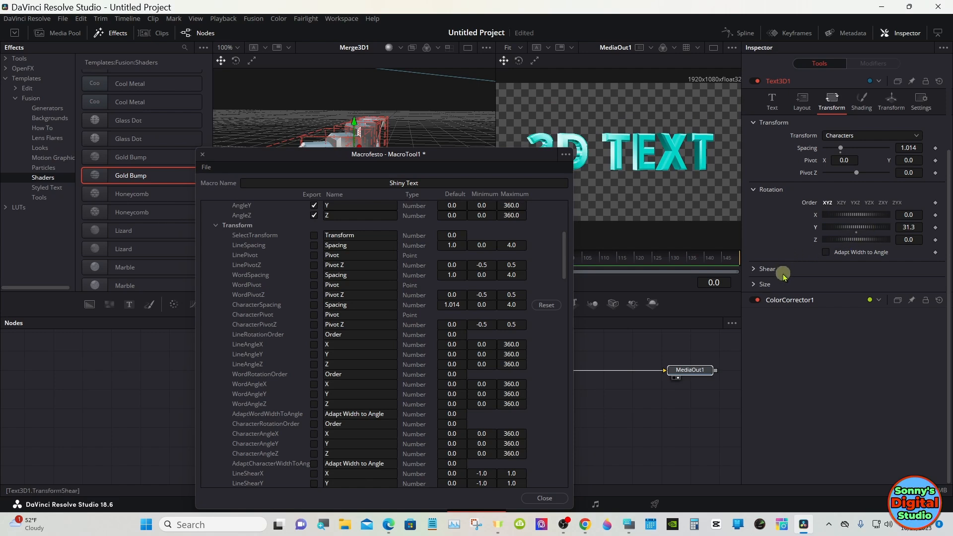
pyautogui.doubleClick(858, 232)
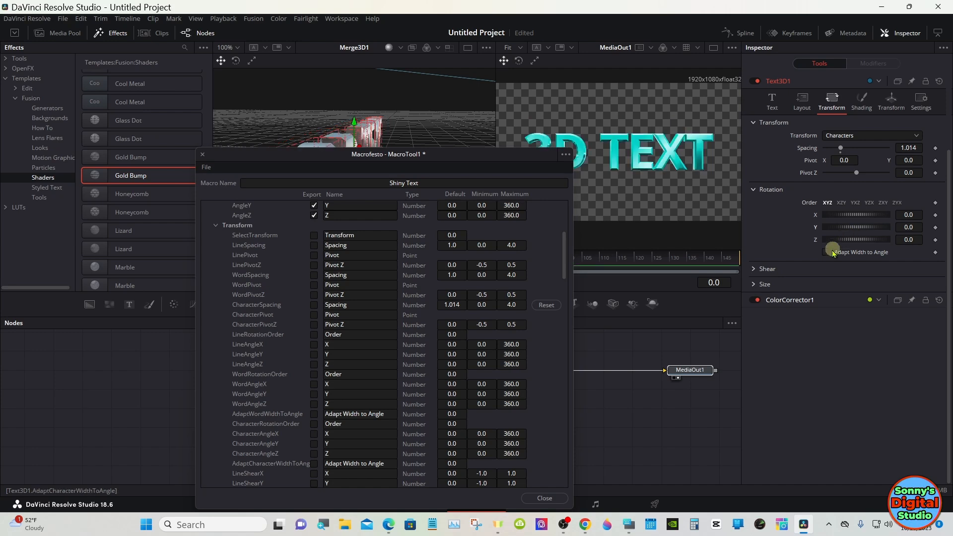
# Test Text3D1's character Size Y at about 1.89, and reset it to 1.0
pyautogui.click(754, 285)
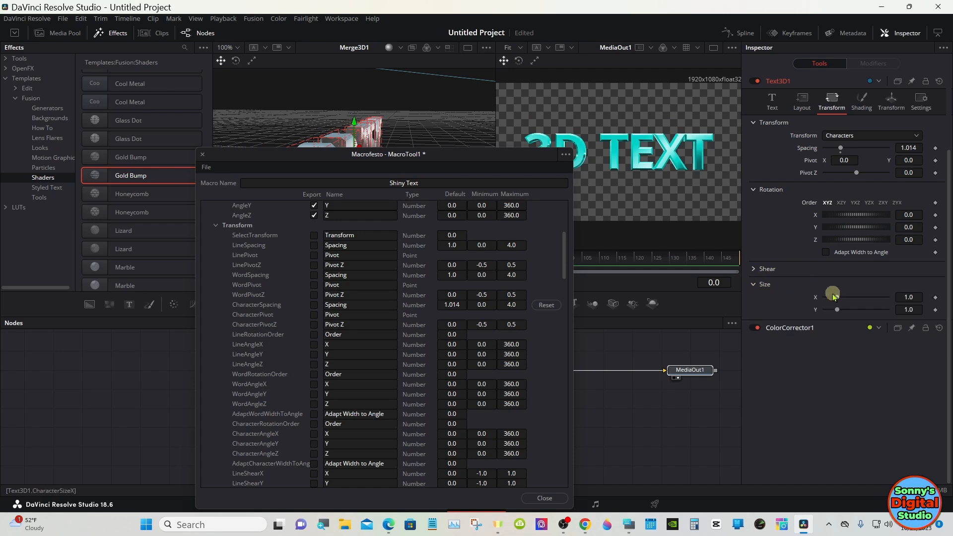
pyautogui.moveTo(837, 309); pyautogui.dragTo(848, 309)
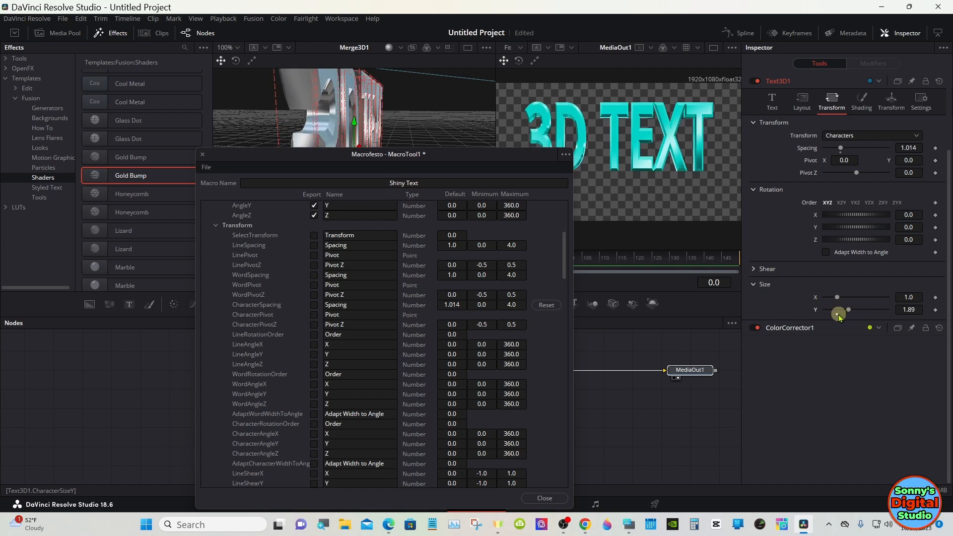
pyautogui.doubleClick(838, 311)
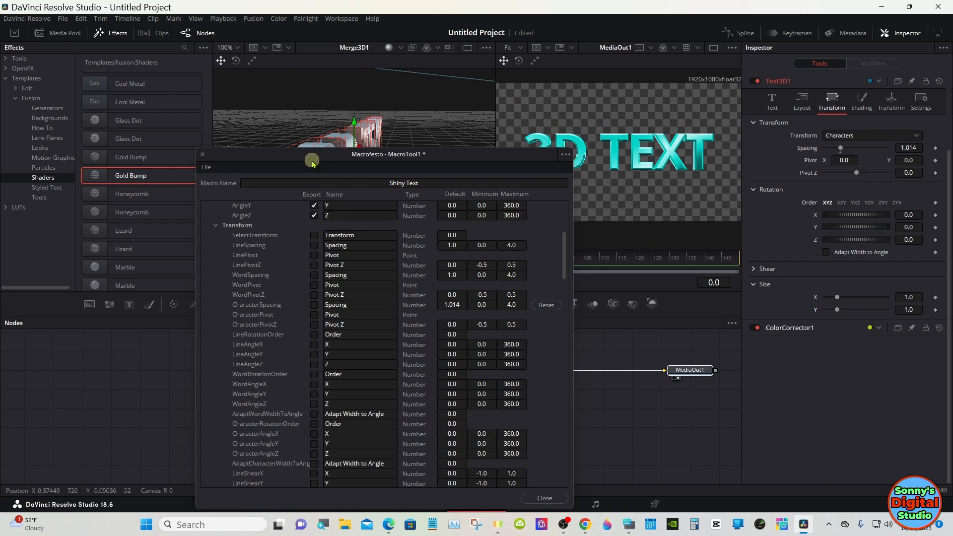
# Mark Text3D1's character Rotation Order, character X, Y and Z angles, and character Size X and Y for export
pyautogui.moveTo(312, 163); pyautogui.dragTo(362, 59)
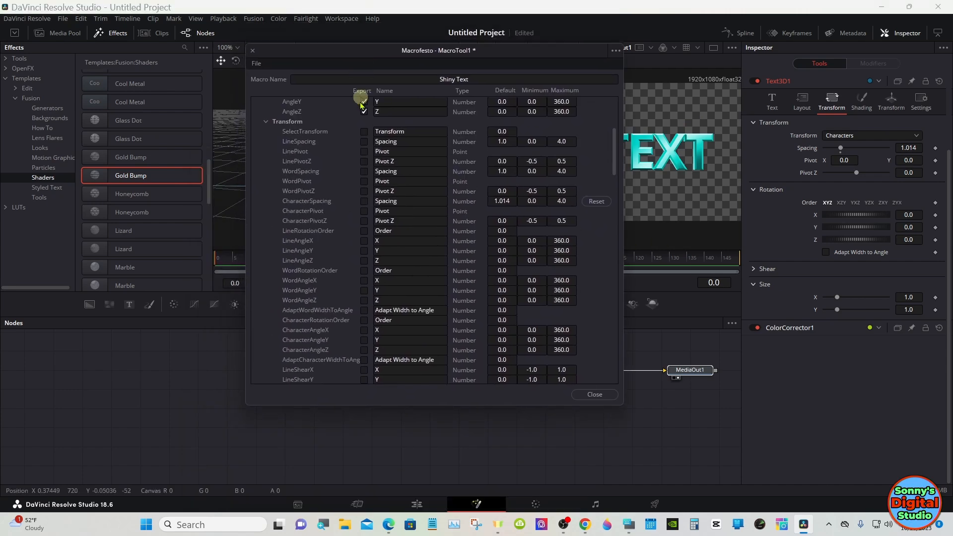
pyautogui.click(366, 321)
pyautogui.click(364, 340)
pyautogui.click(364, 351)
pyautogui.moveTo(615, 149); pyautogui.dragTo(615, 191)
pyautogui.click(365, 301)
pyautogui.click(364, 311)
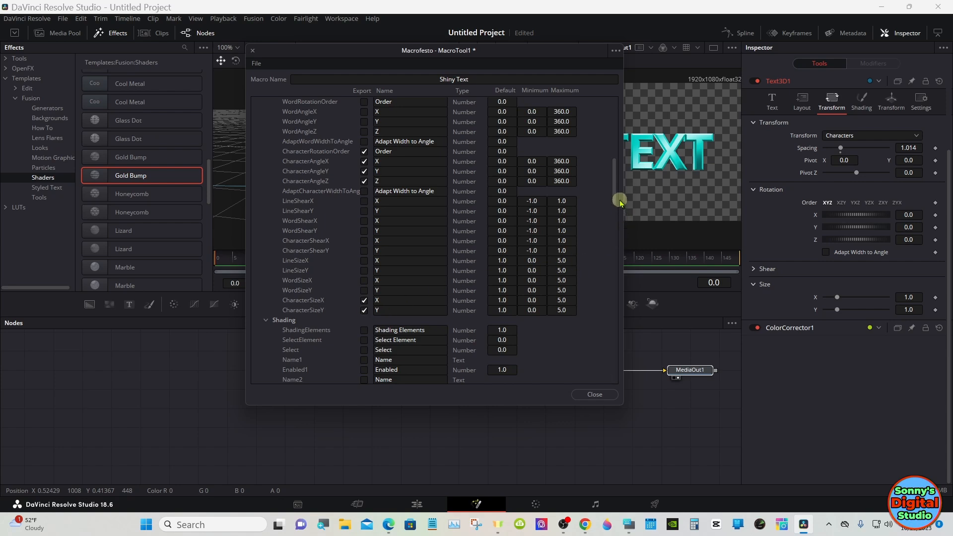
# Collapse Text3D1's Transform, Shading and Layout groups and its whole entry in the macro's parameter list
pyautogui.moveTo(613, 199); pyautogui.dragTo(614, 158)
pyautogui.click(267, 162)
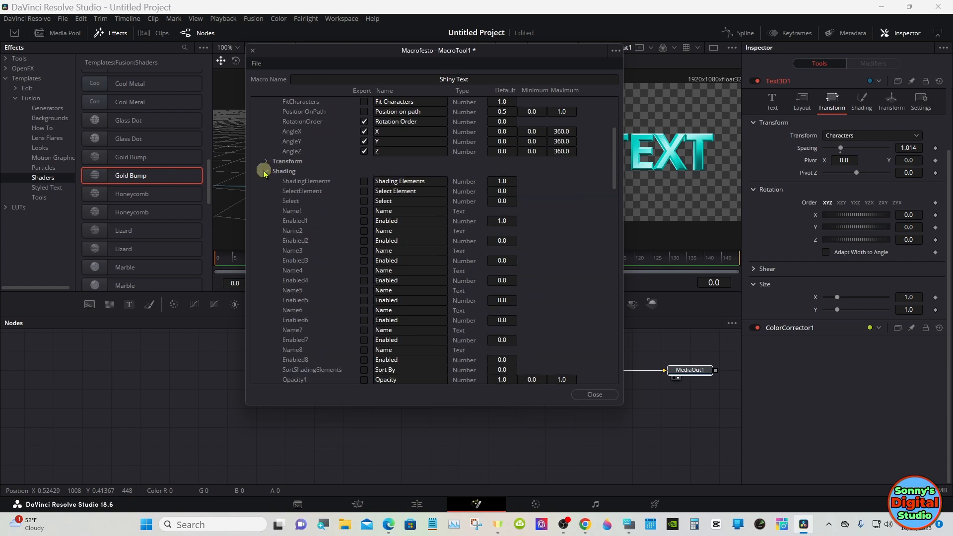
pyautogui.click(265, 172)
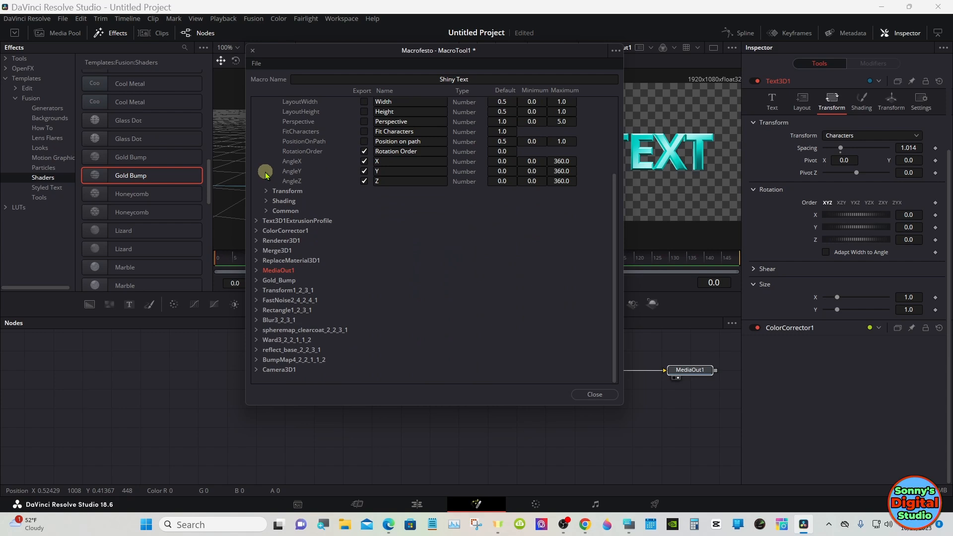
pyautogui.scroll(4, 613, 220)
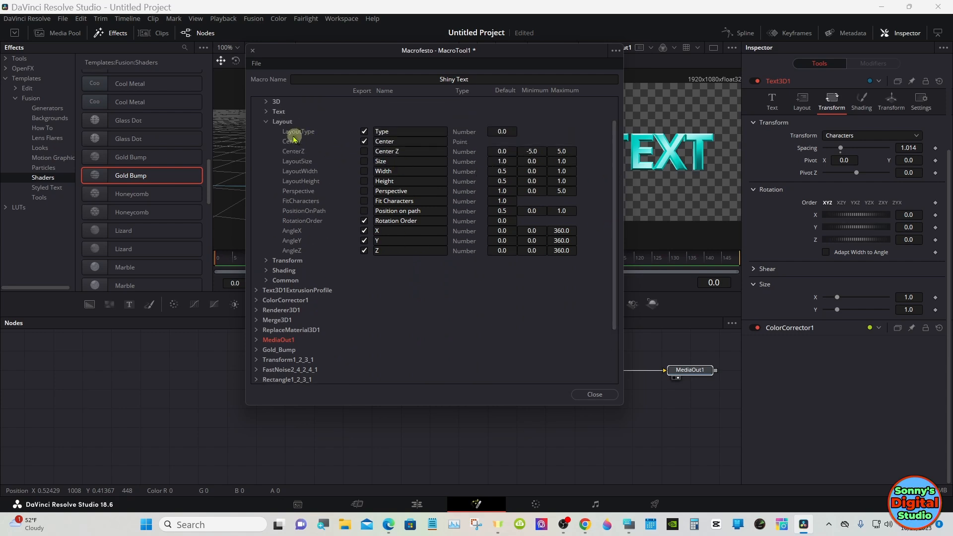
pyautogui.click(266, 122)
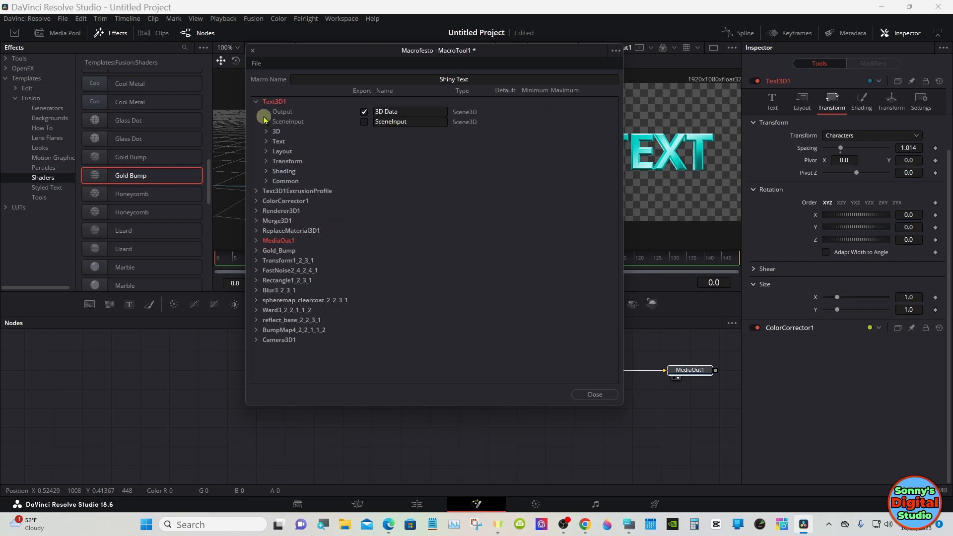
pyautogui.click(254, 101)
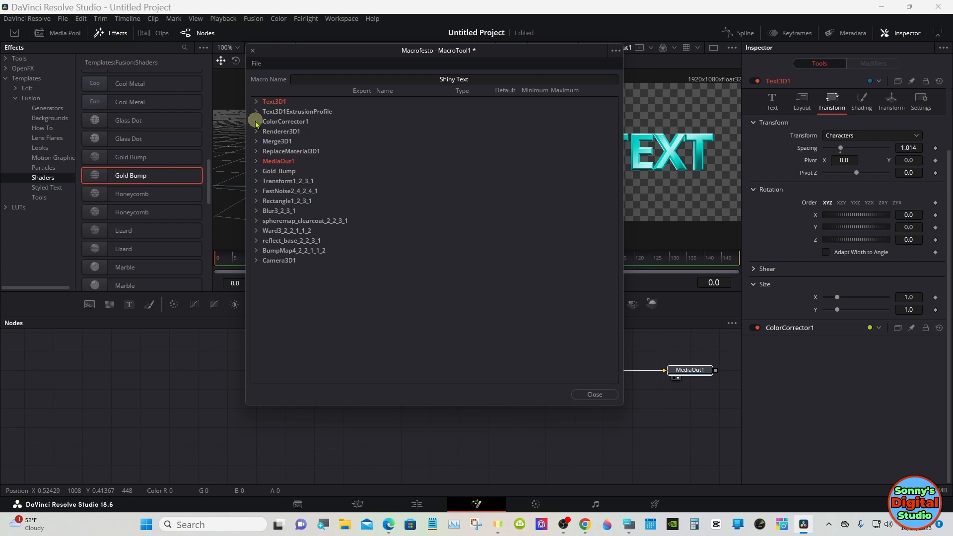
# Mark ColorCorrector1's Output and Input for export in the macro
pyautogui.click(256, 122)
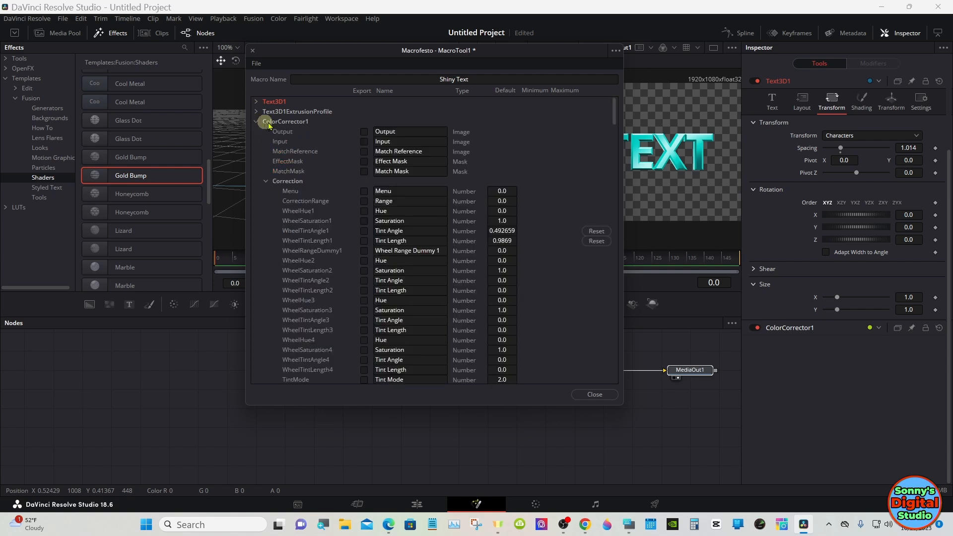
pyautogui.click(364, 132)
pyautogui.click(365, 141)
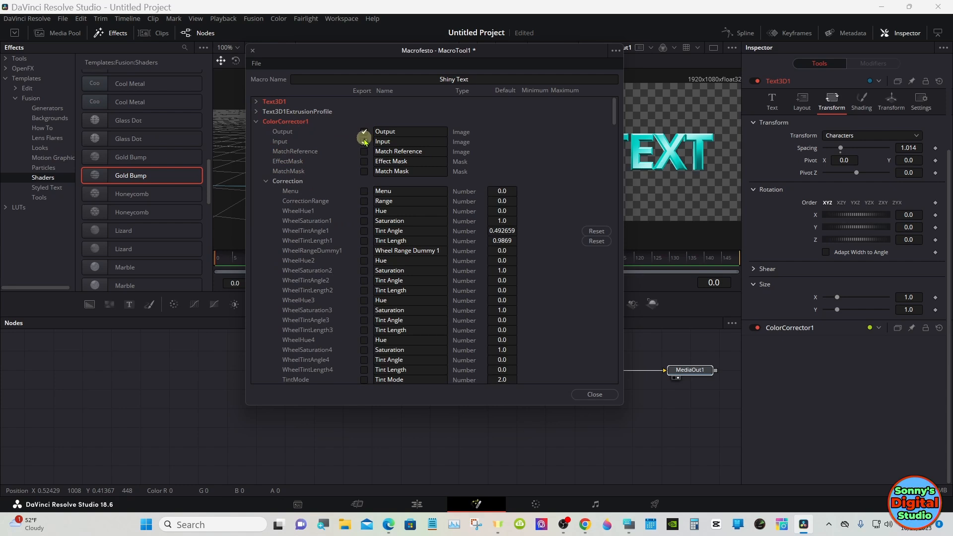
# With the ColorCorrector1 node's settings shown for reference, export its Correction Menu, Range, Hue and Saturation, and collapse its entry
pyautogui.moveTo(351, 59); pyautogui.dragTo(192, 61)
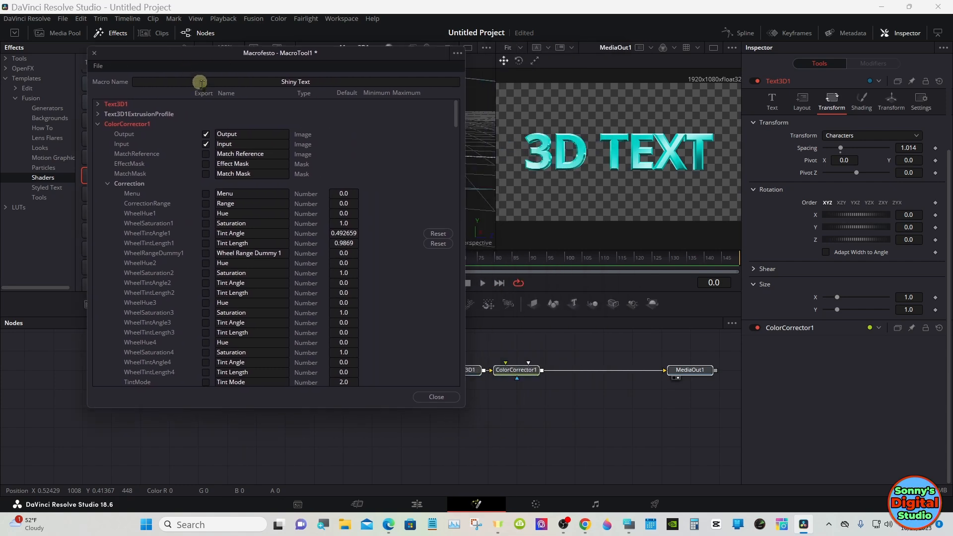
pyautogui.click(505, 369)
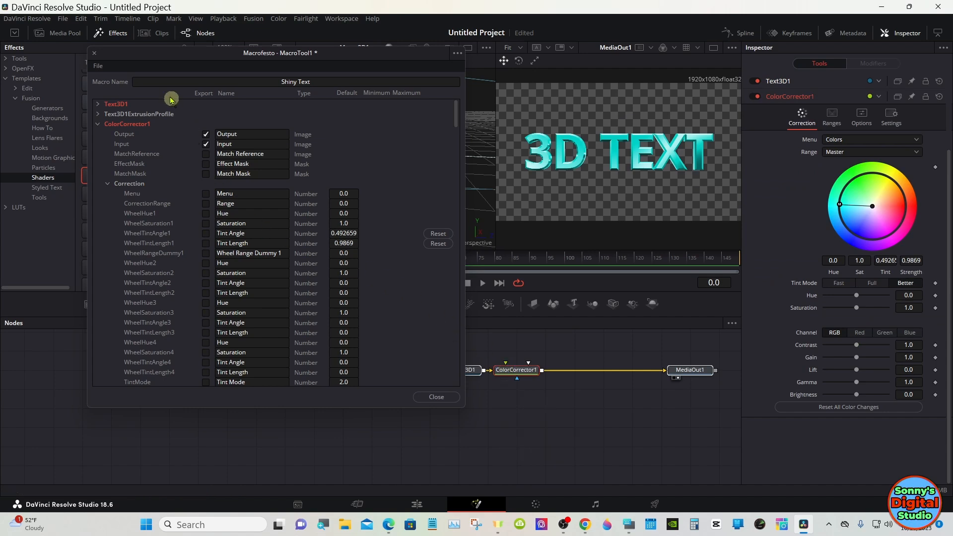
pyautogui.click(150, 58)
pyautogui.moveTo(150, 57); pyautogui.dragTo(291, 60)
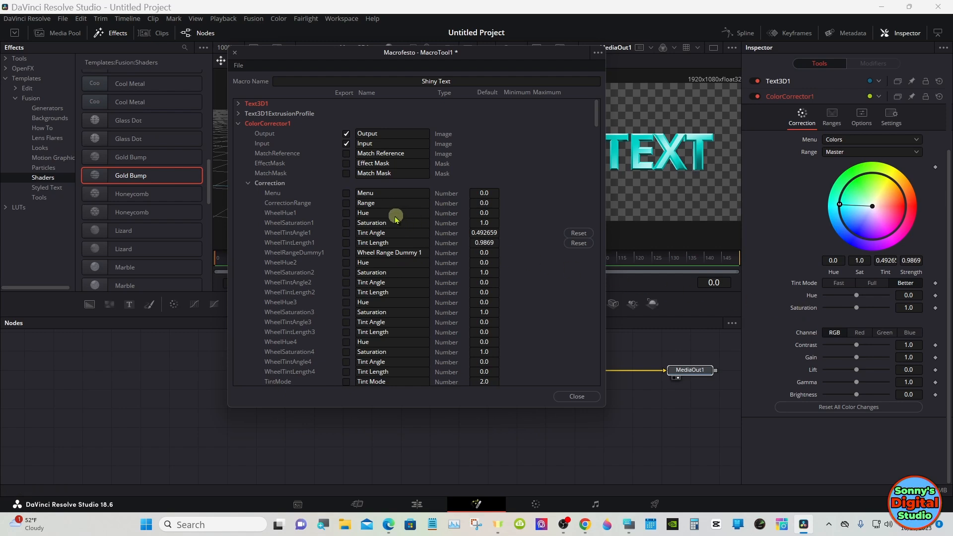
pyautogui.click(346, 193)
pyautogui.click(346, 203)
pyautogui.click(346, 213)
pyautogui.click(346, 223)
pyautogui.click(248, 184)
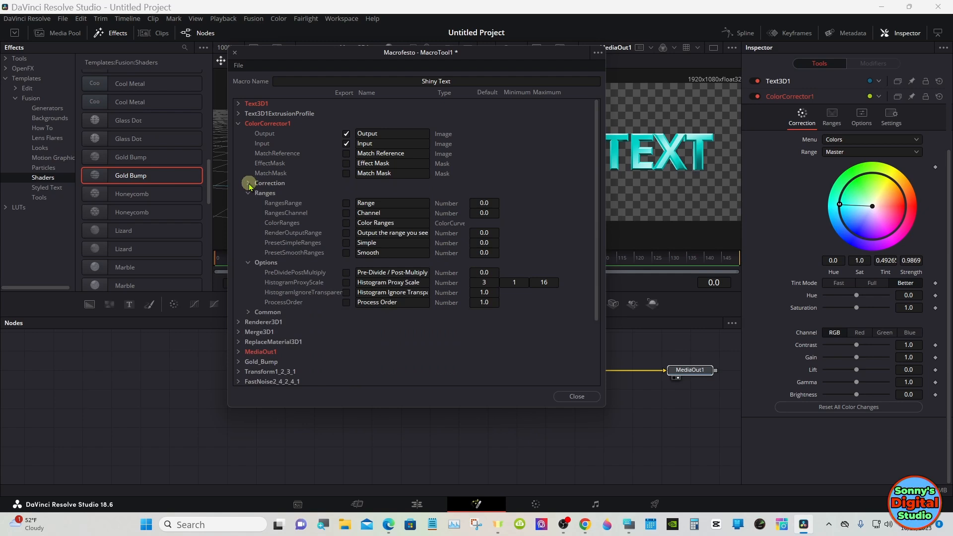
pyautogui.click(238, 125)
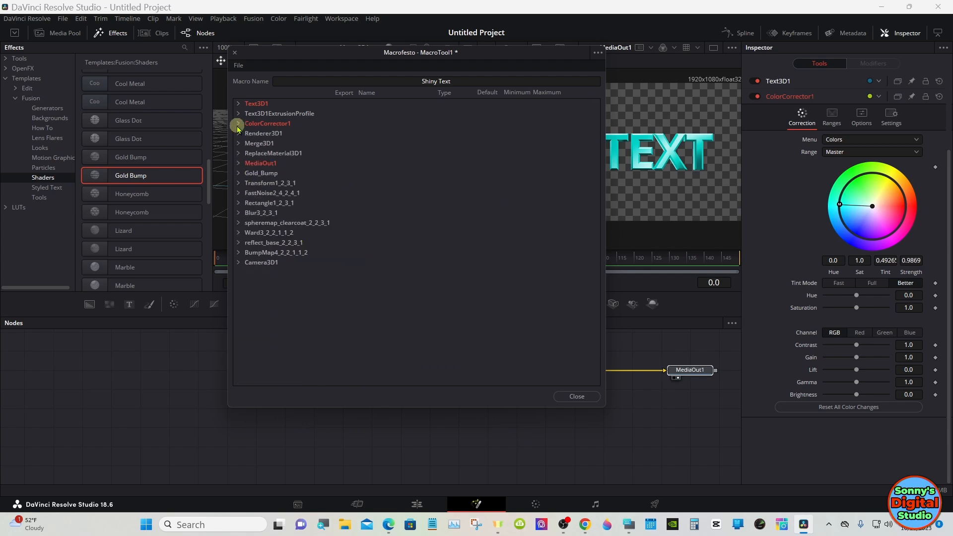
# Include MediaOut1's Input among the macro's exported items, and collapse the MediaOut1 entry
pyautogui.click(238, 164)
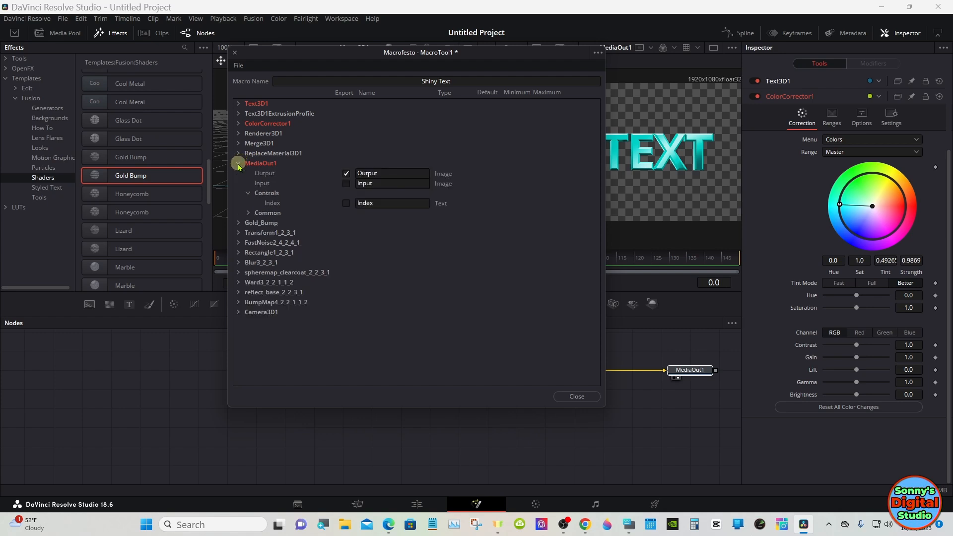
pyautogui.click(347, 184)
pyautogui.click(239, 163)
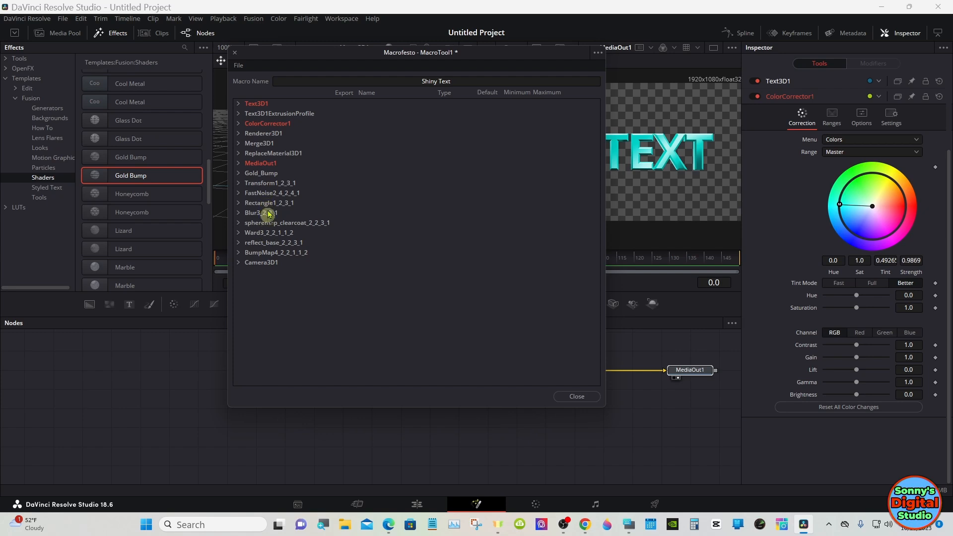
# Save the Shiny Text macro as a group in the Gold sub btn folder inside Videos, and close the macro editor
pyautogui.click(240, 66)
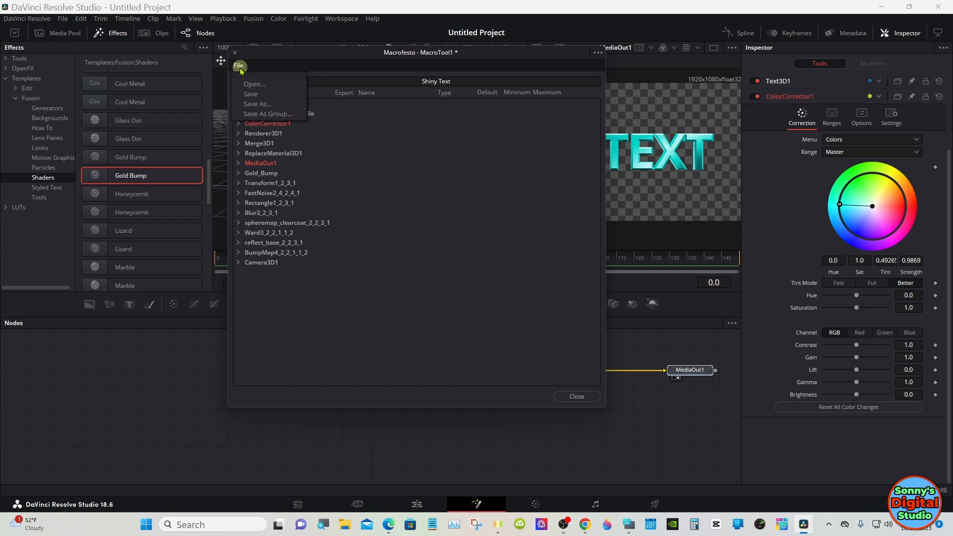
pyautogui.click(268, 113)
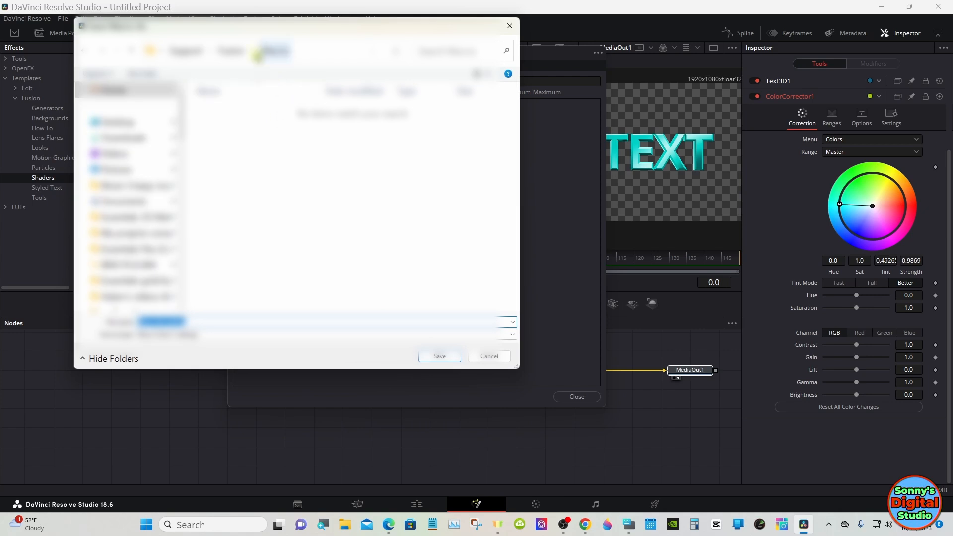
pyautogui.click(136, 157)
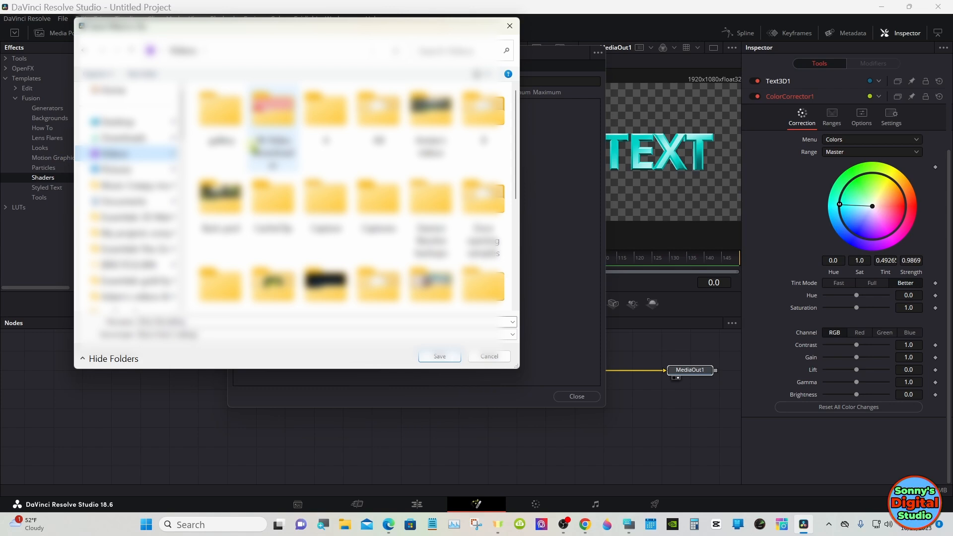
pyautogui.moveTo(512, 117); pyautogui.dragTo(513, 172)
pyautogui.doubleClick(394, 192)
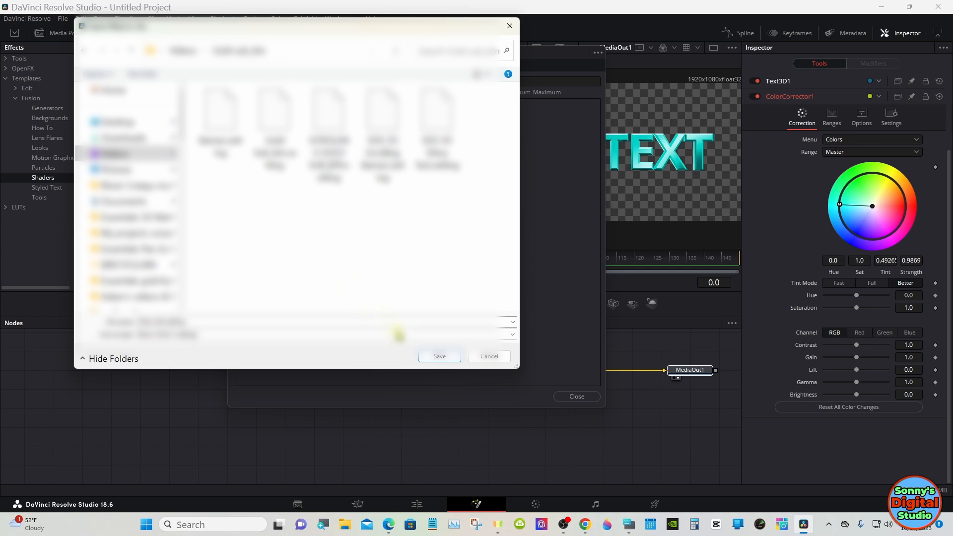
pyautogui.click(405, 337)
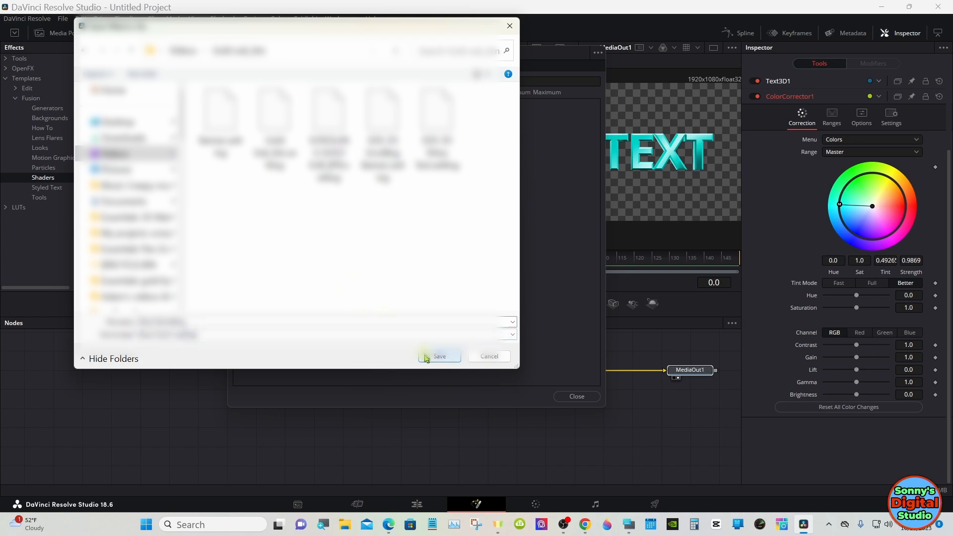
pyautogui.click(440, 357)
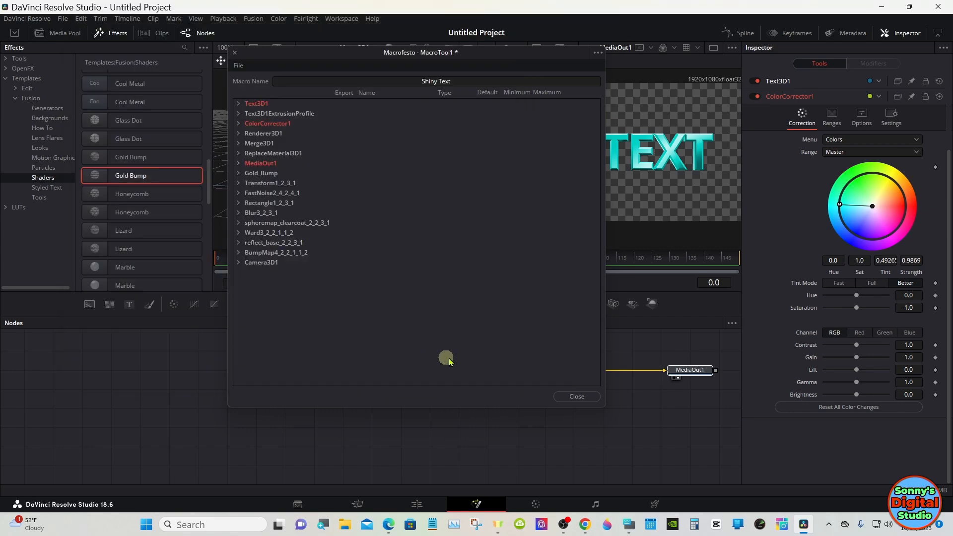
pyautogui.click(561, 396)
pyautogui.click(522, 408)
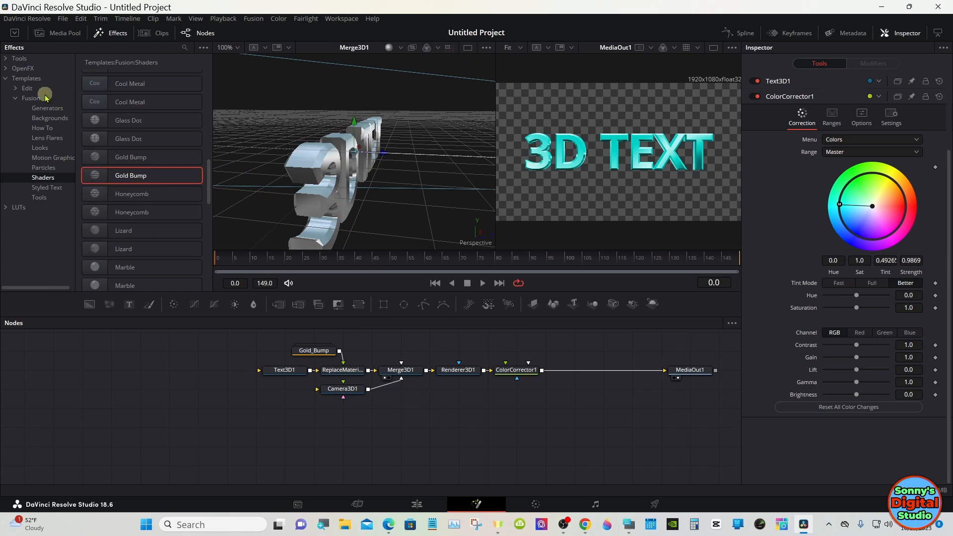
# Find Sonny's Titles among the Edit page title templates and show its folder in File Explorer
pyautogui.click(16, 88)
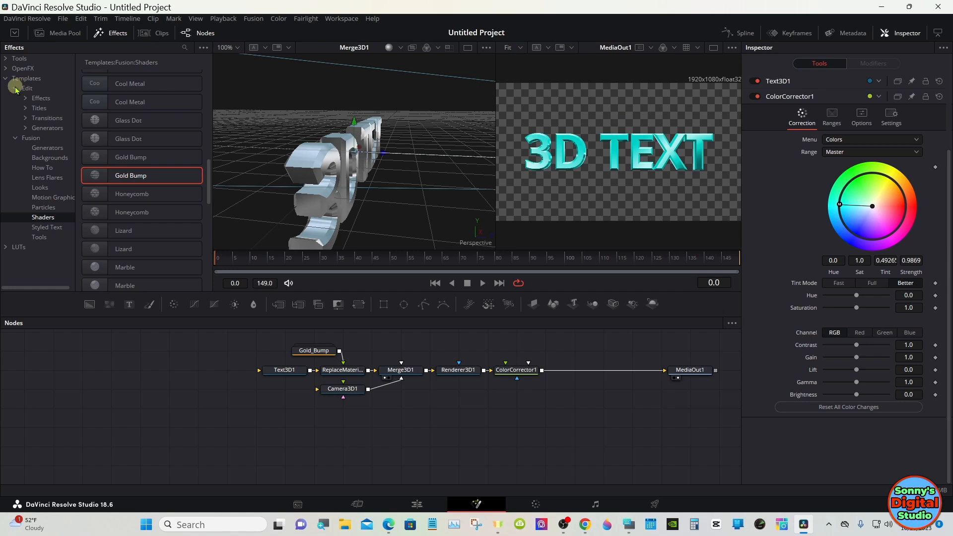
pyautogui.click(25, 108)
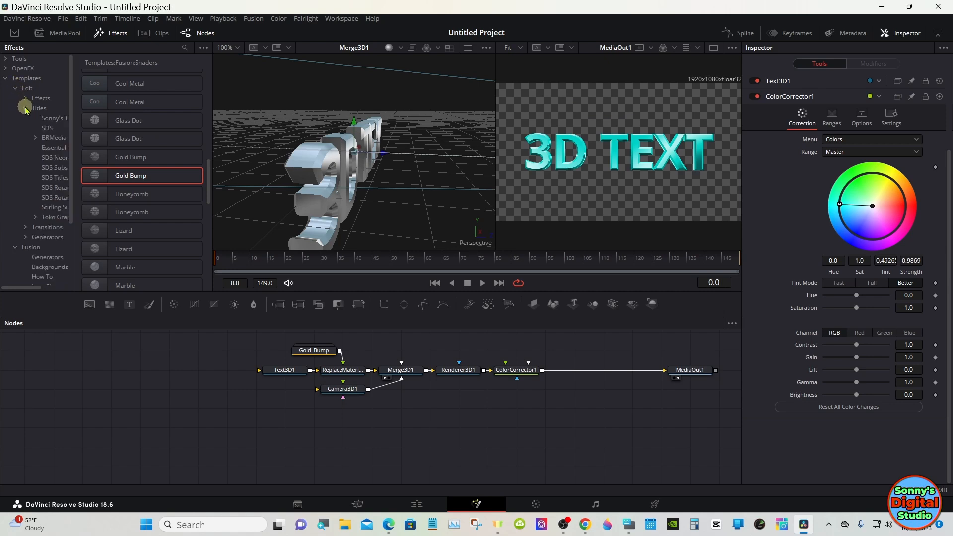
pyautogui.click(62, 119)
pyautogui.rightClick(62, 120)
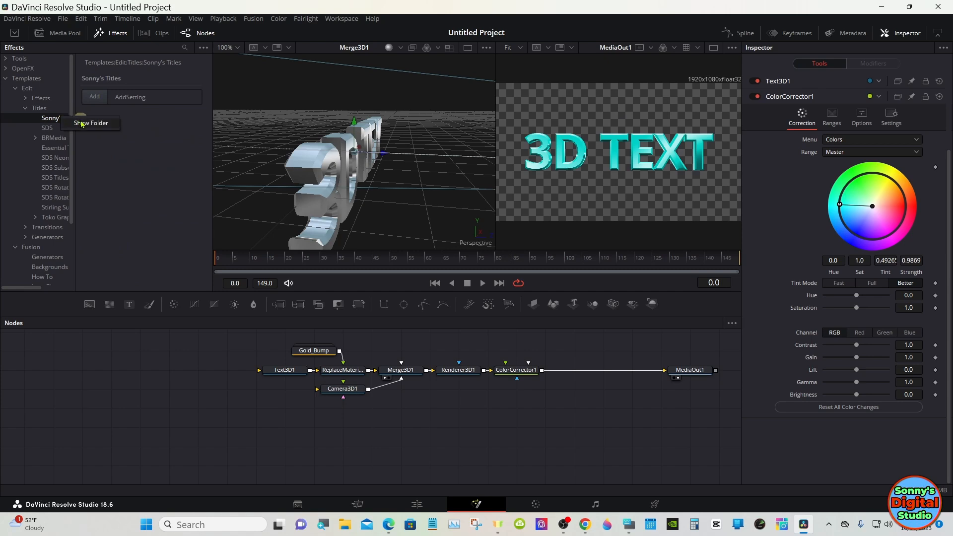
pyautogui.click(82, 122)
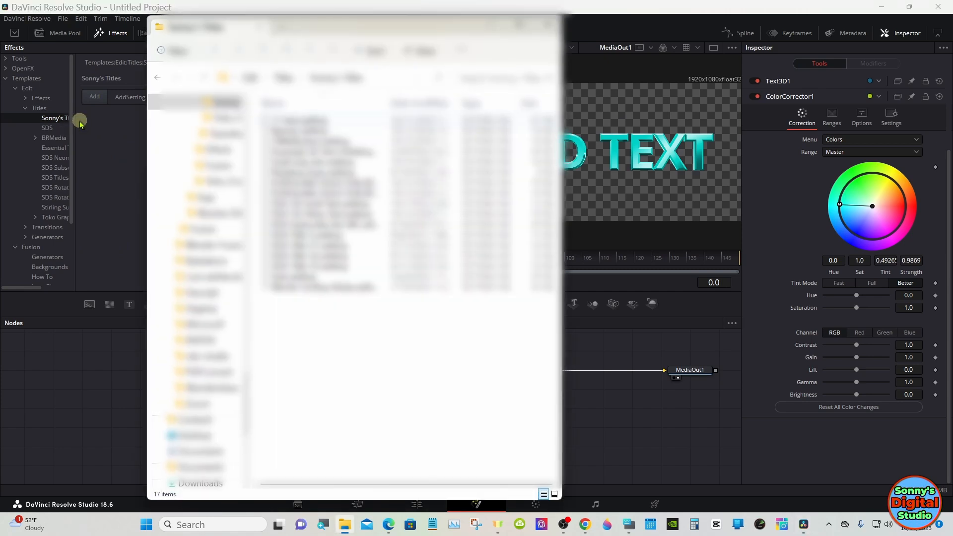
# Open a second File Explorer window at the Gold sub btn folder inside Videos
pyautogui.rightClick(343, 524)
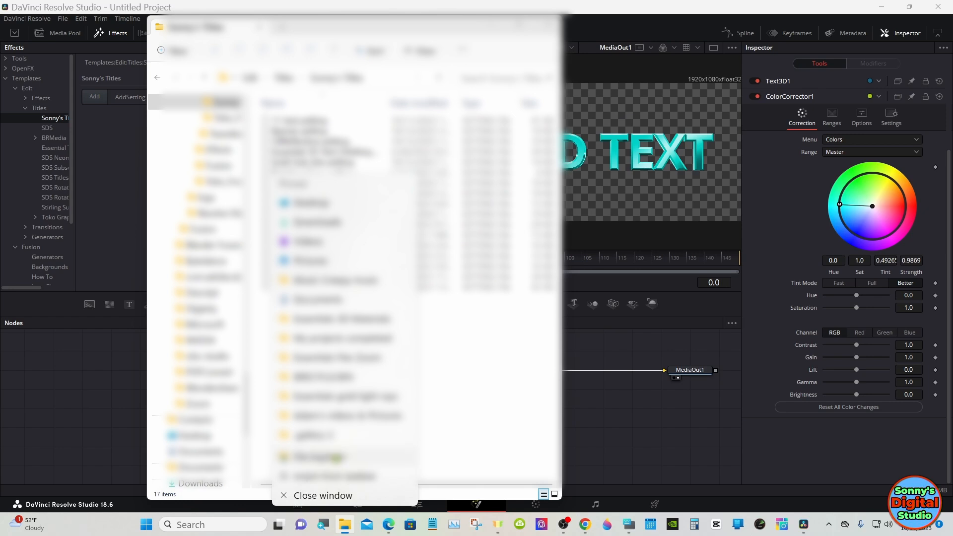
pyautogui.click(337, 457)
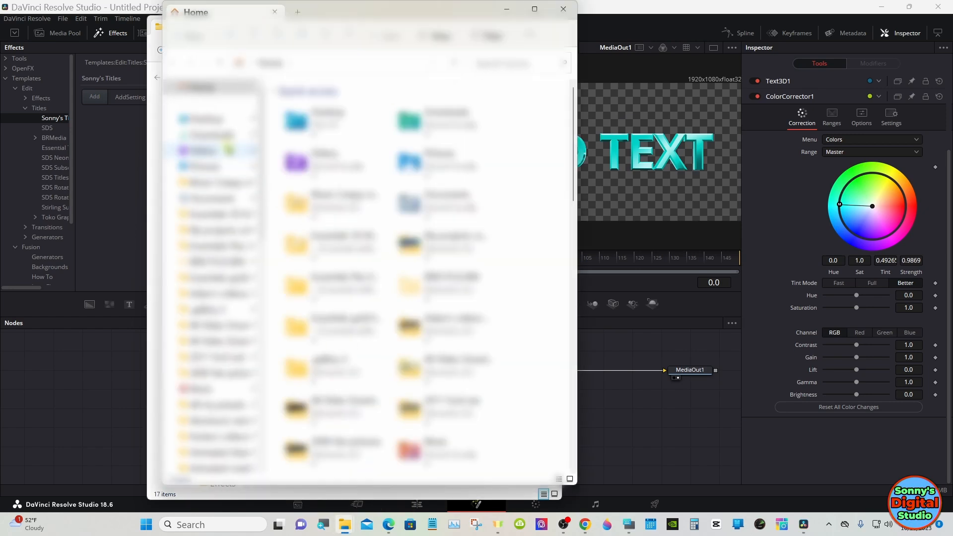
pyautogui.click(226, 151)
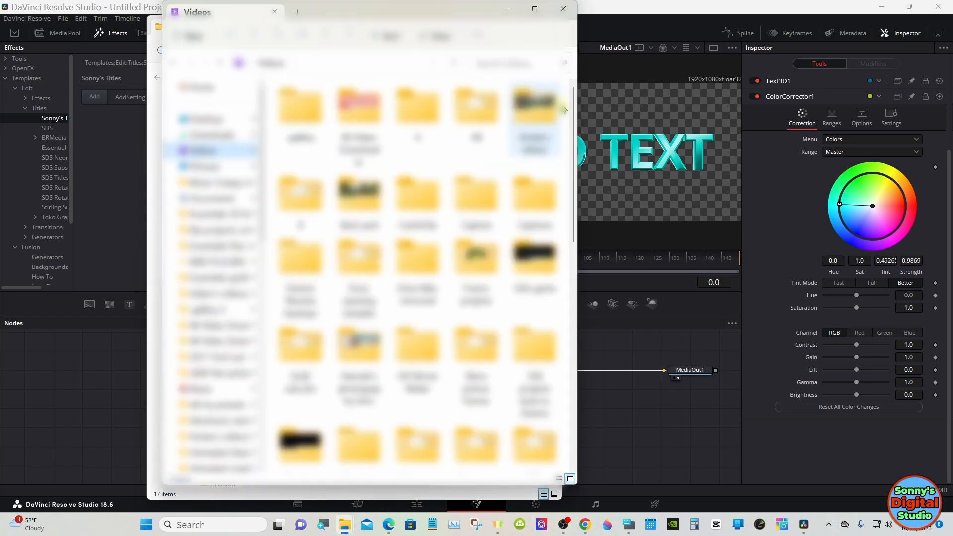
pyautogui.moveTo(574, 114); pyautogui.dragTo(574, 173)
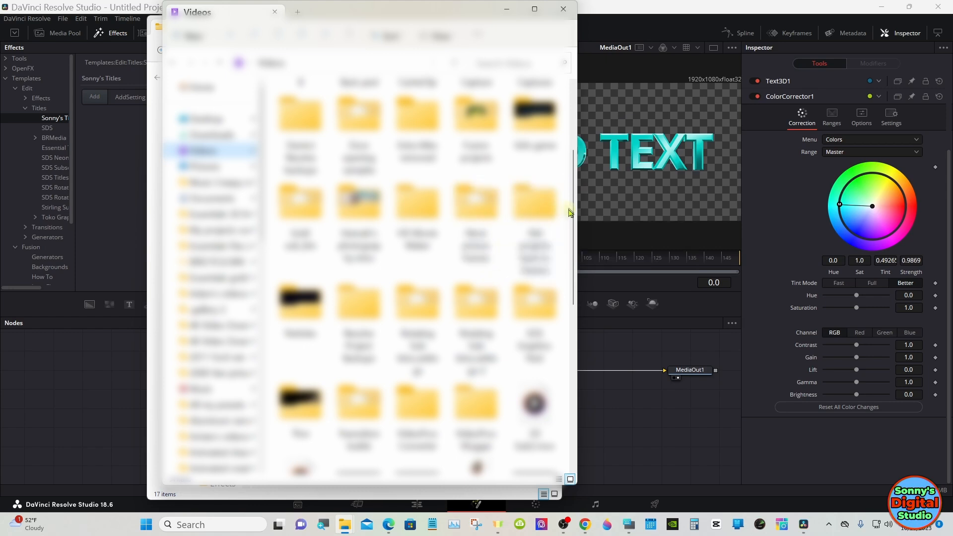
pyautogui.moveTo(575, 239)
pyautogui.mouseDown()
pyautogui.moveTo(575, 276)
pyautogui.moveTo(575, 241)
pyautogui.mouseUp()
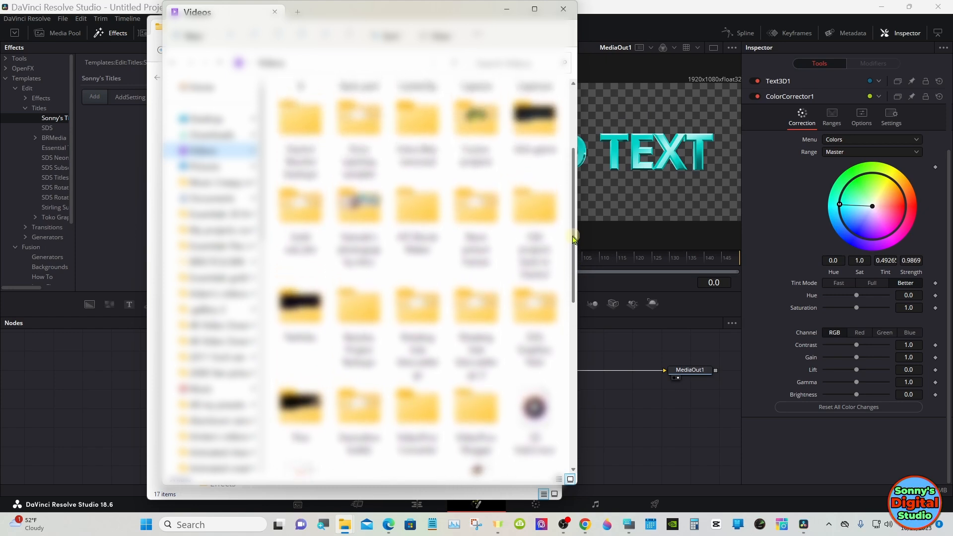
pyautogui.click(300, 214)
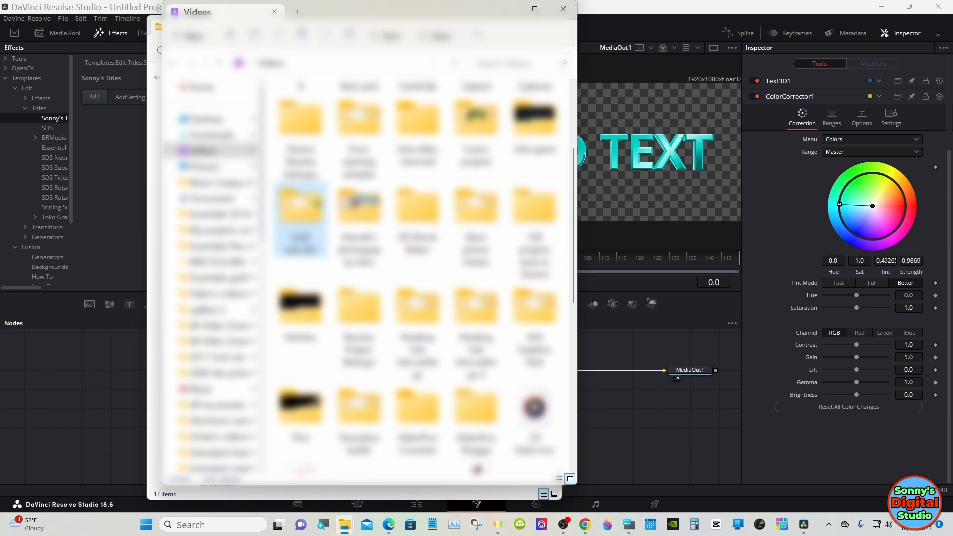
pyautogui.doubleClick(301, 213)
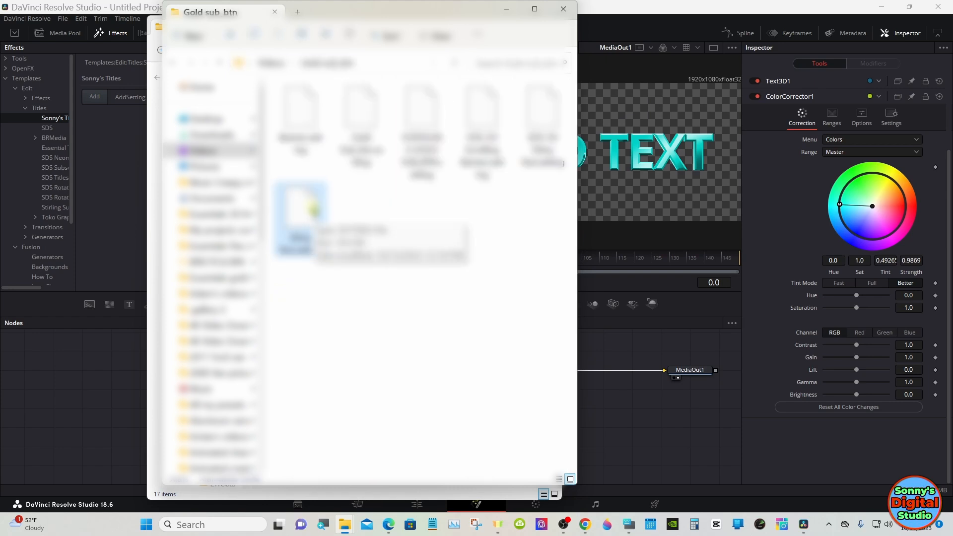
# Copy the saved Shiny Text macro file into the Sonny's Titles folder, and minimize both File Explorer windows
pyautogui.rightClick(313, 211)
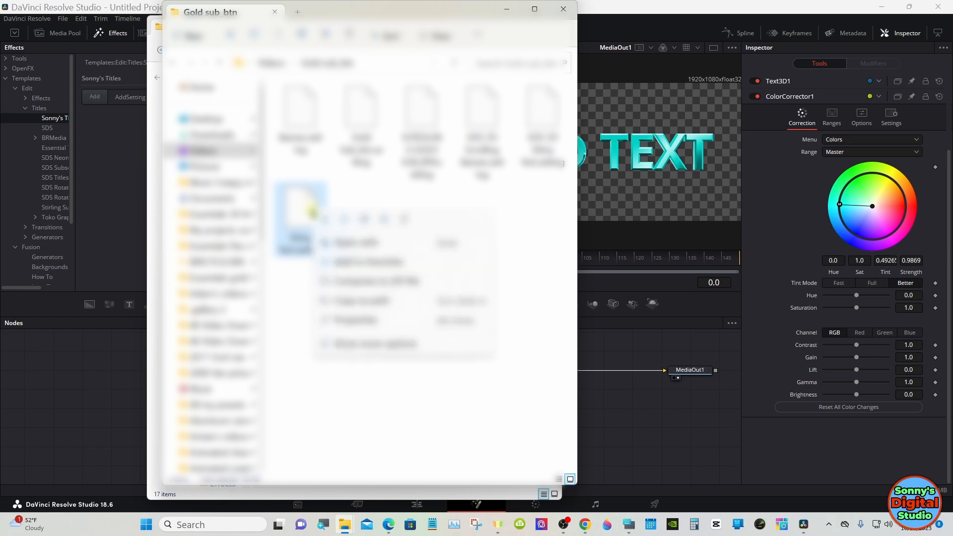
pyautogui.click(346, 344)
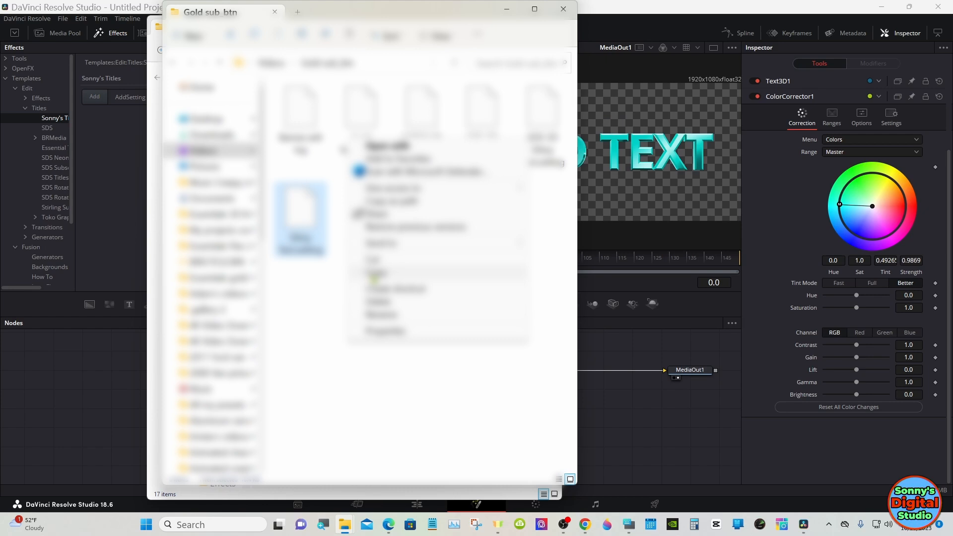
pyautogui.click(375, 274)
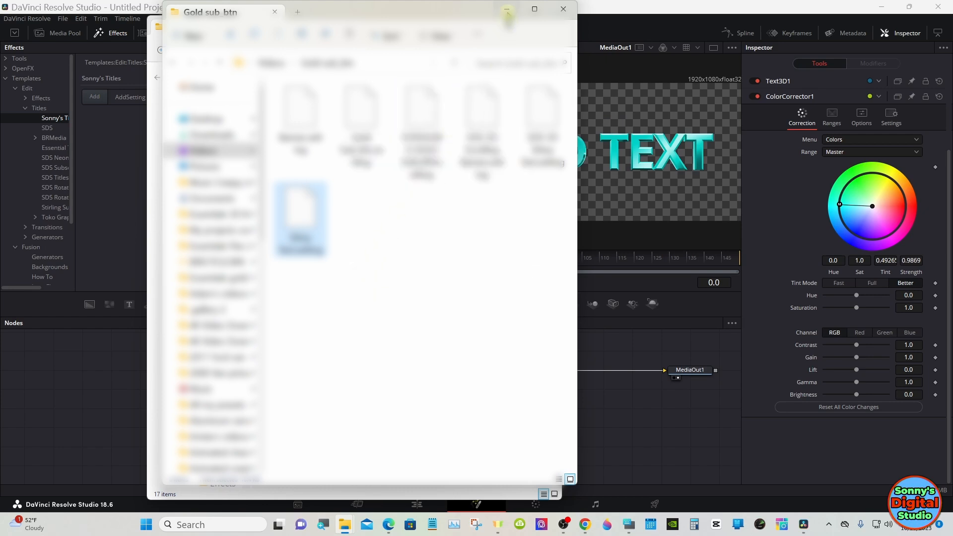
pyautogui.click(507, 11)
pyautogui.rightClick(355, 312)
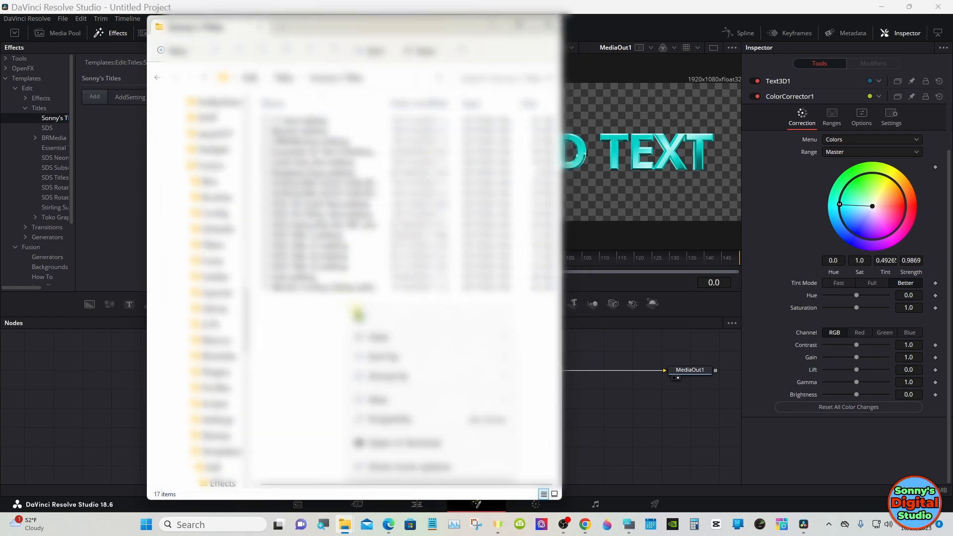
pyautogui.click(380, 470)
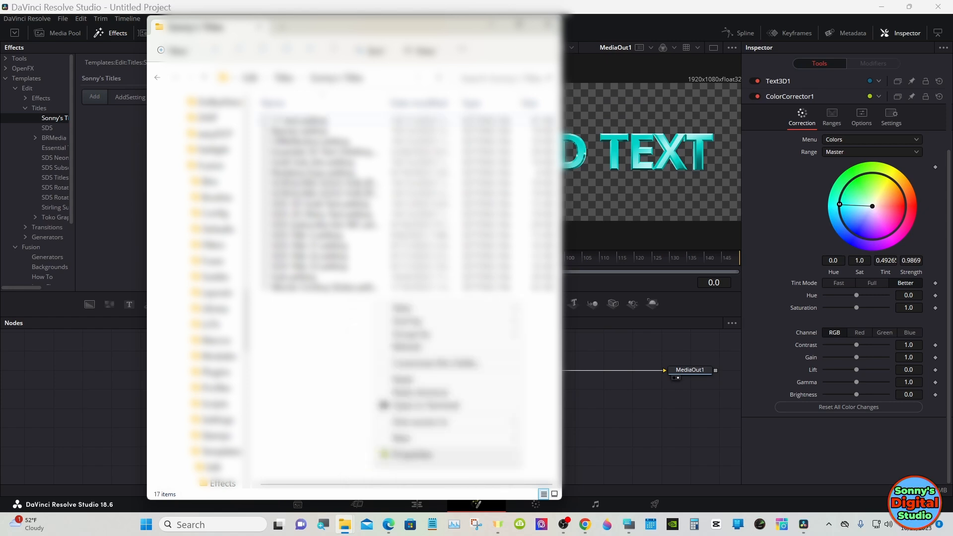
pyautogui.click(401, 381)
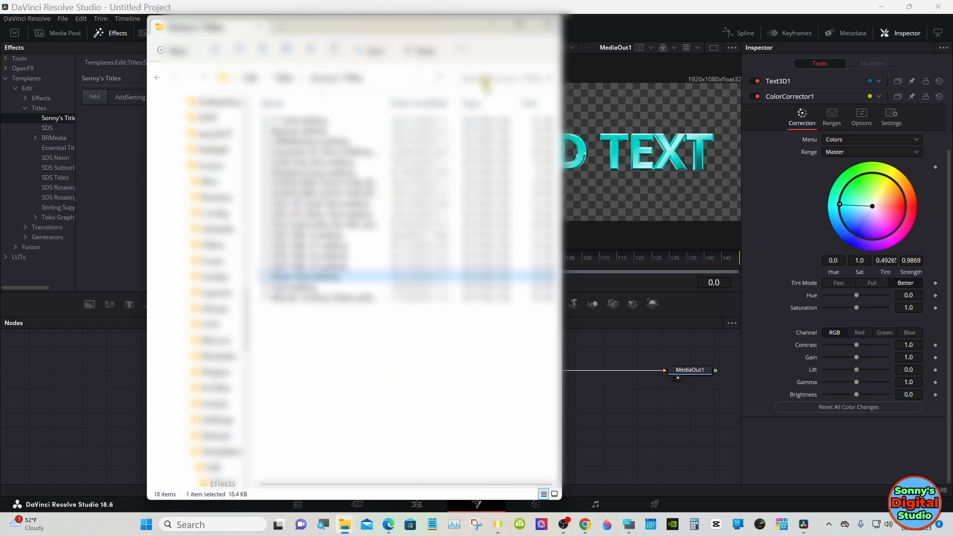
pyautogui.click(491, 26)
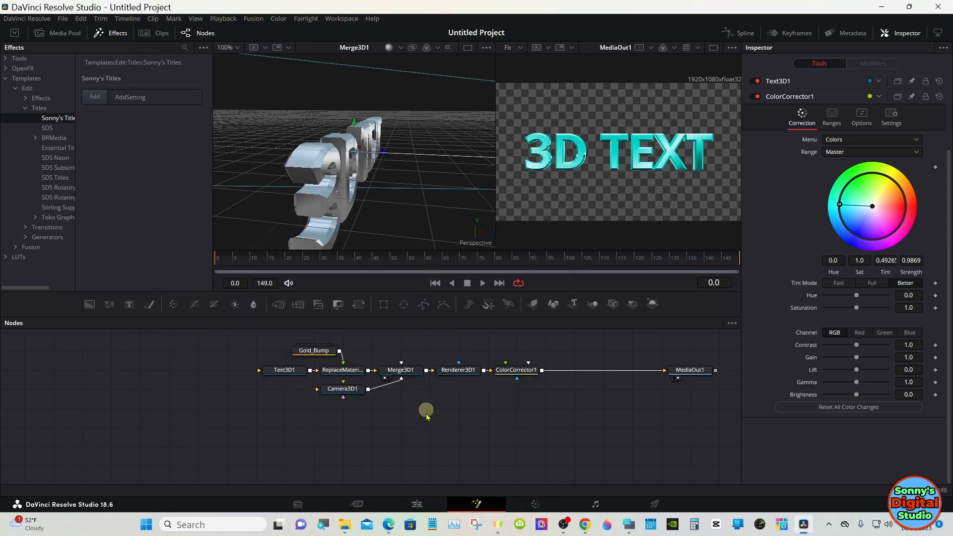
# Switch to the Edit page and show the Sonny's Titles category of the title effects
pyautogui.click(417, 505)
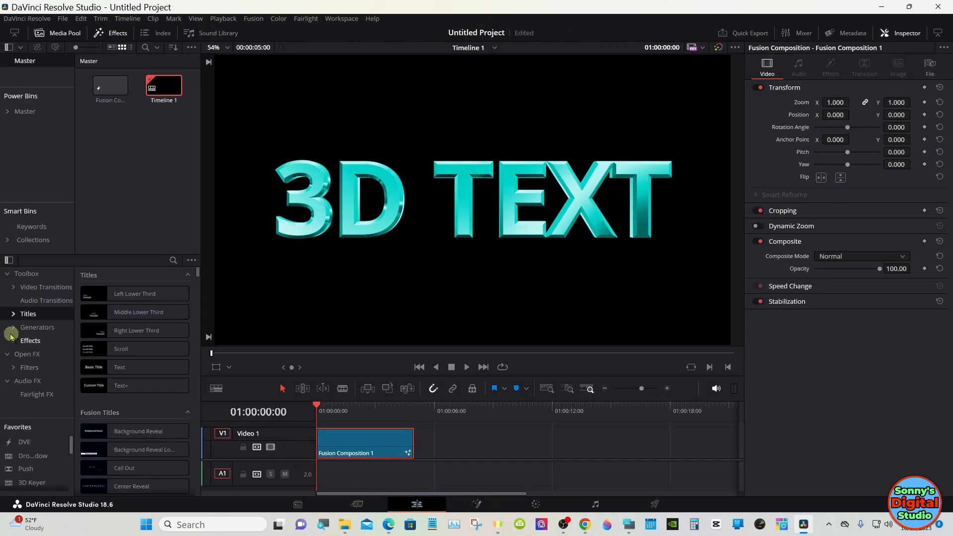
pyautogui.click(66, 314)
pyautogui.scroll(-3, 70, 336)
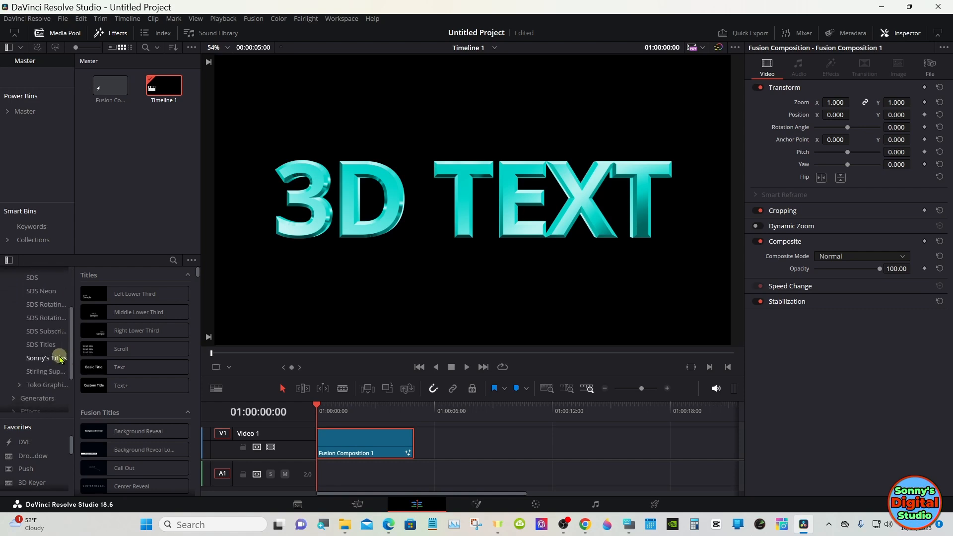
pyautogui.click(66, 358)
# Place the Shiny Text title on Video 2 past the end of Fusion Composition 1, and move the playhead to 01:00:09:01
pyautogui.moveTo(196, 345); pyautogui.dragTo(195, 415)
pyautogui.moveTo(132, 447); pyautogui.dragTo(484, 375)
pyautogui.scroll(2, 485, 447)
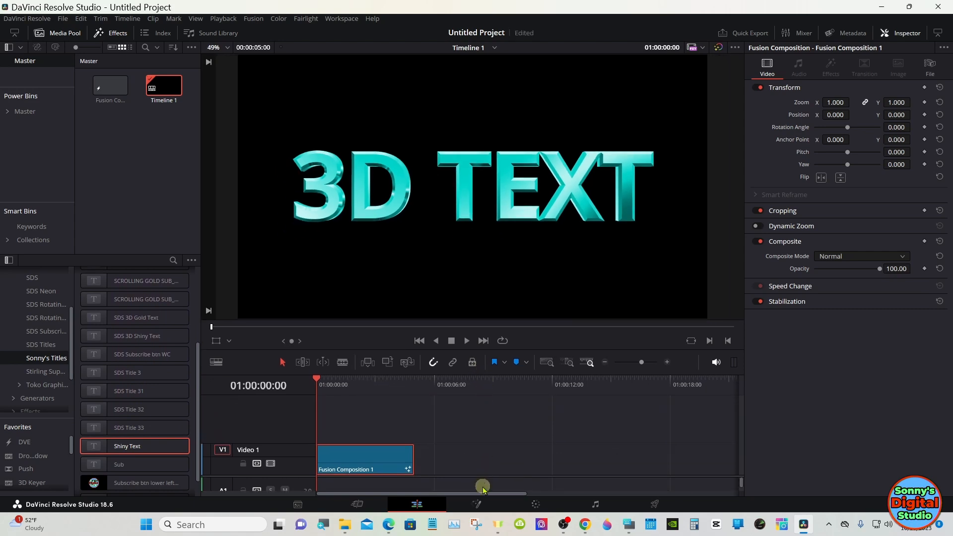
pyautogui.moveTo(127, 450); pyautogui.dragTo(457, 423)
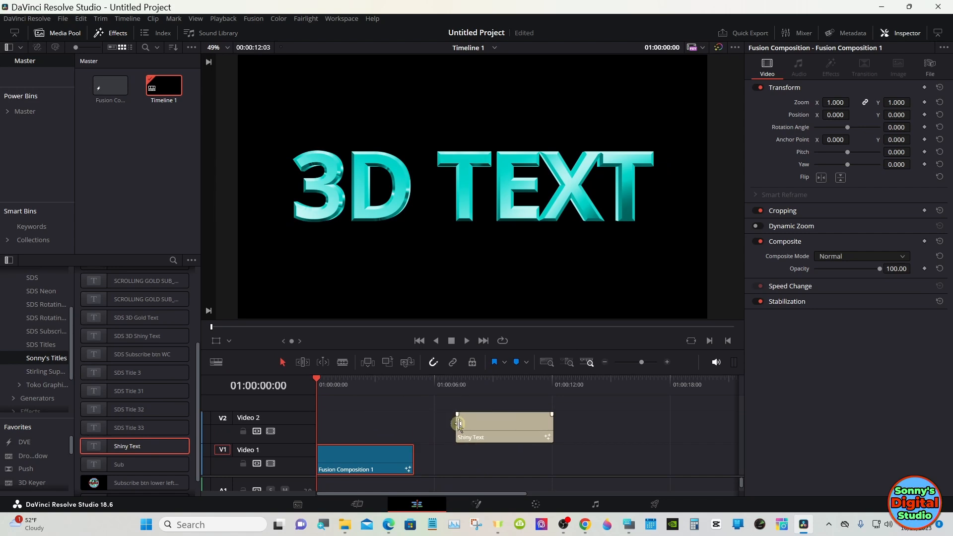
pyautogui.click(476, 391)
pyautogui.moveTo(476, 391); pyautogui.dragTo(495, 391)
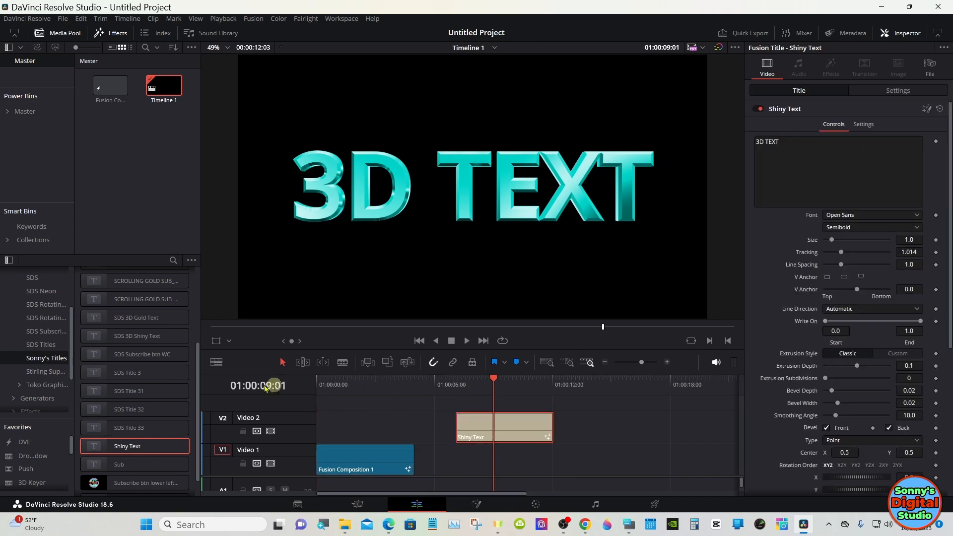
# Add a Solid Color generator on Video 1 directly beneath the Shiny Text title
pyautogui.scroll(5, 53, 312)
pyautogui.click(8, 274)
pyautogui.click(9, 275)
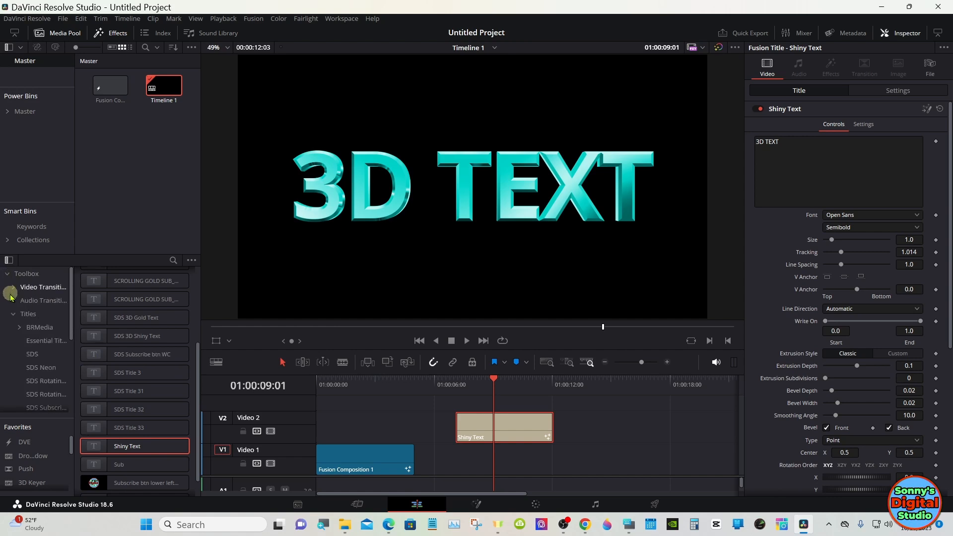
pyautogui.click(14, 314)
pyautogui.click(28, 328)
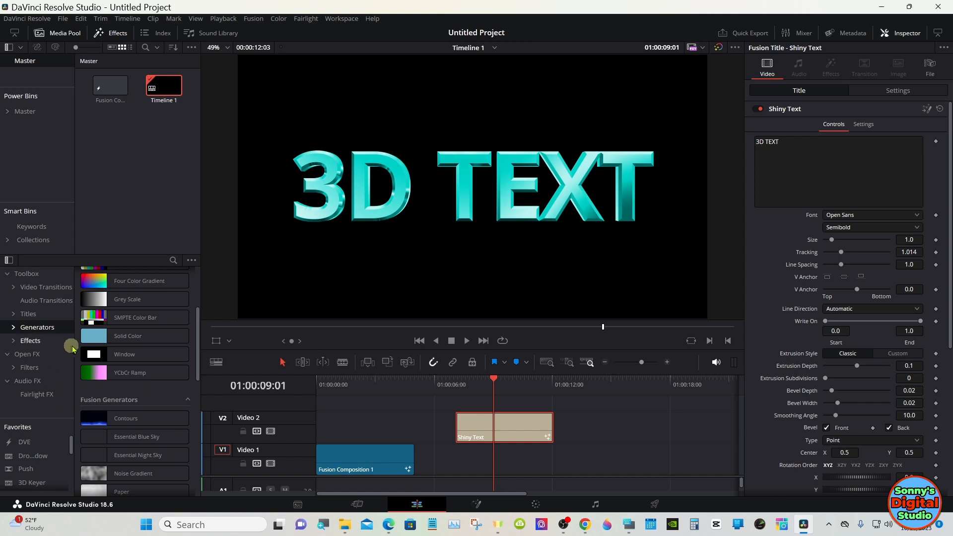
pyautogui.moveTo(91, 336); pyautogui.dragTo(467, 463)
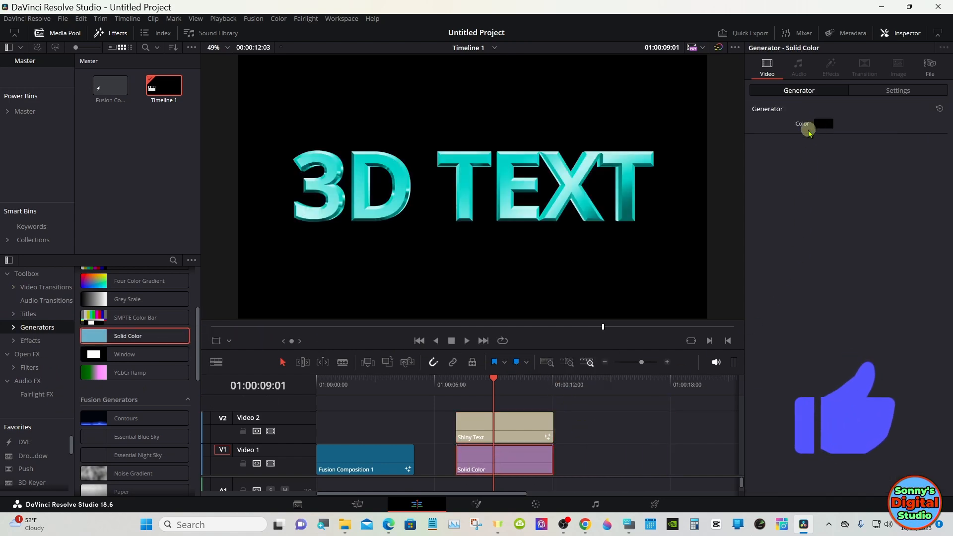
# Set the Solid Color generator's color to green #007300
pyautogui.click(823, 124)
pyautogui.click(375, 182)
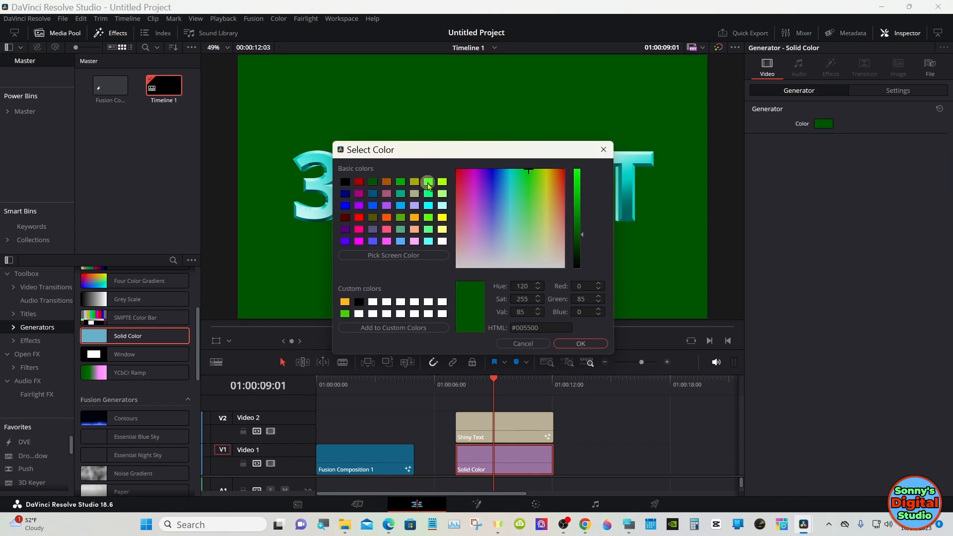
pyautogui.moveTo(580, 234); pyautogui.dragTo(579, 223)
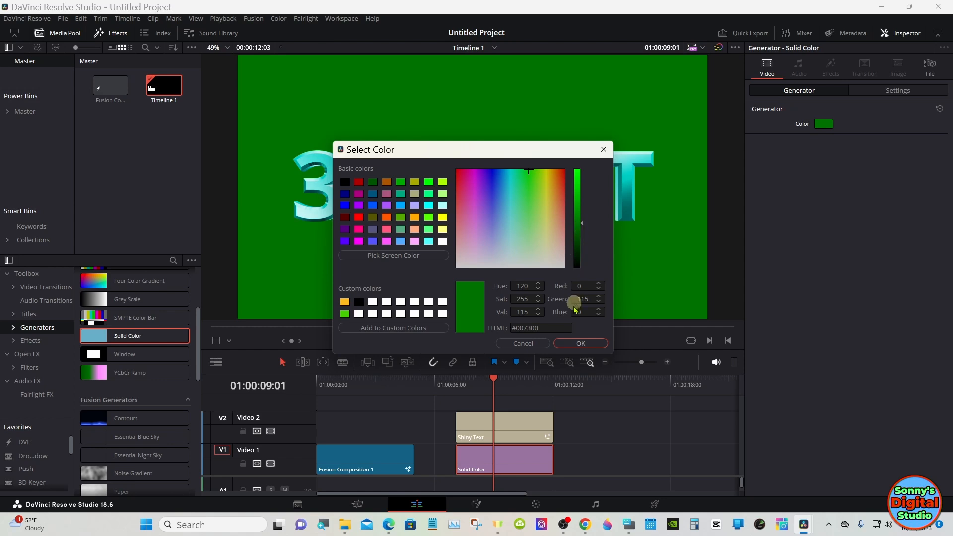
pyautogui.click(573, 344)
# Select the Shiny Text title at 01:00:10:00 and shift its Master color balance to magenta
pyautogui.click(516, 387)
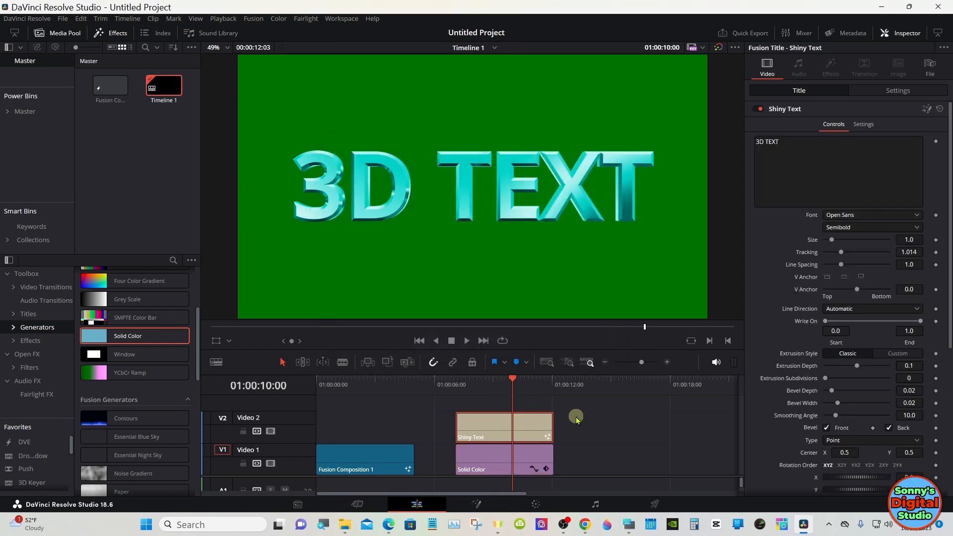
pyautogui.moveTo(949, 157); pyautogui.dragTo(948, 333)
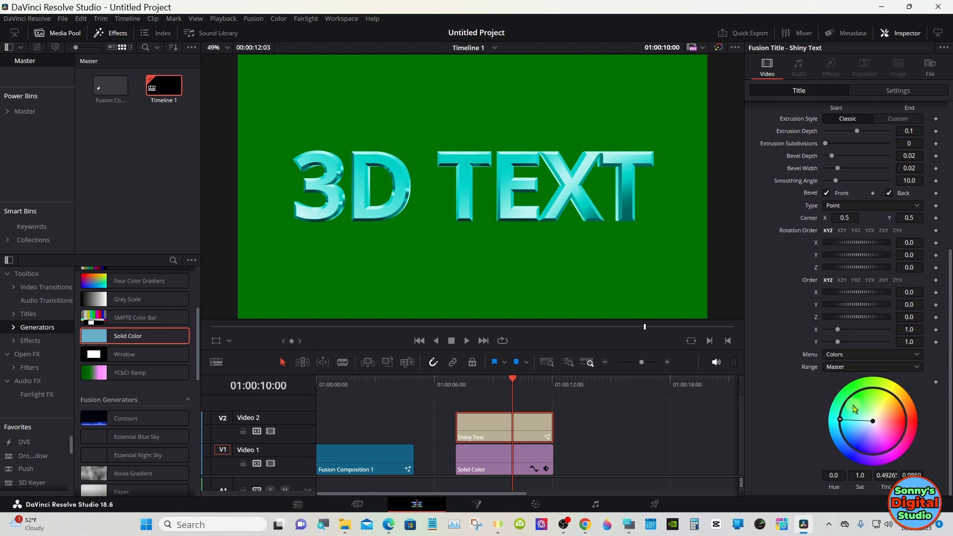
pyautogui.moveTo(843, 425); pyautogui.dragTo(898, 450)
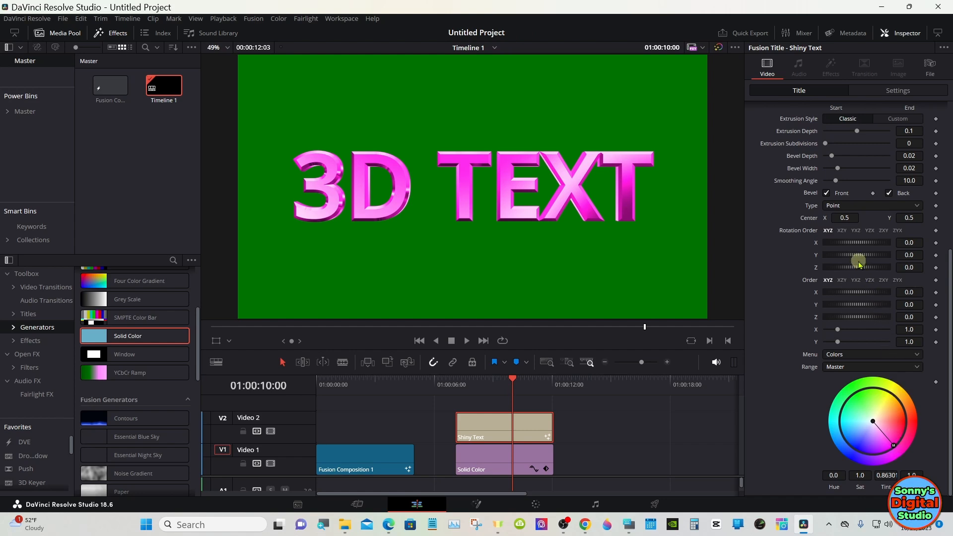
# Undo the trial rotation of the title, and lengthen the Shiny Text and Solid Color clips to the 15-second mark
pyautogui.moveTo(856, 258); pyautogui.dragTo(858, 262)
pyautogui.hotkey('ctrl', 'z')
pyautogui.moveTo(586, 414); pyautogui.dragTo(611, 436)
pyautogui.click(548, 436)
# Animate the title's Y rotation from a keyframe at 01:00:08:01 to 350.5 at 01:00:13:11
pyautogui.click(474, 387)
pyautogui.moveTo(474, 388); pyautogui.dragTo(476, 388)
pyautogui.click(522, 421)
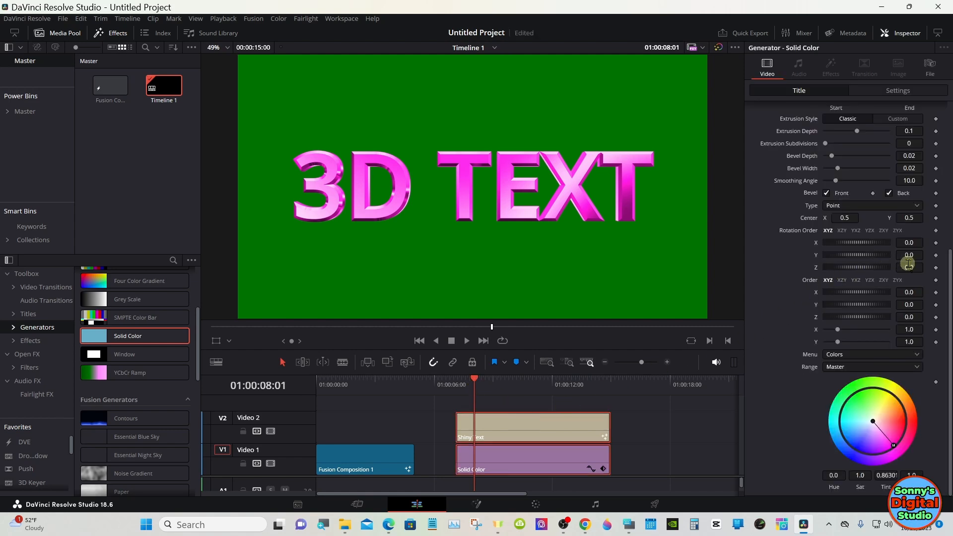
pyautogui.moveTo(520, 384); pyautogui.dragTo(579, 385)
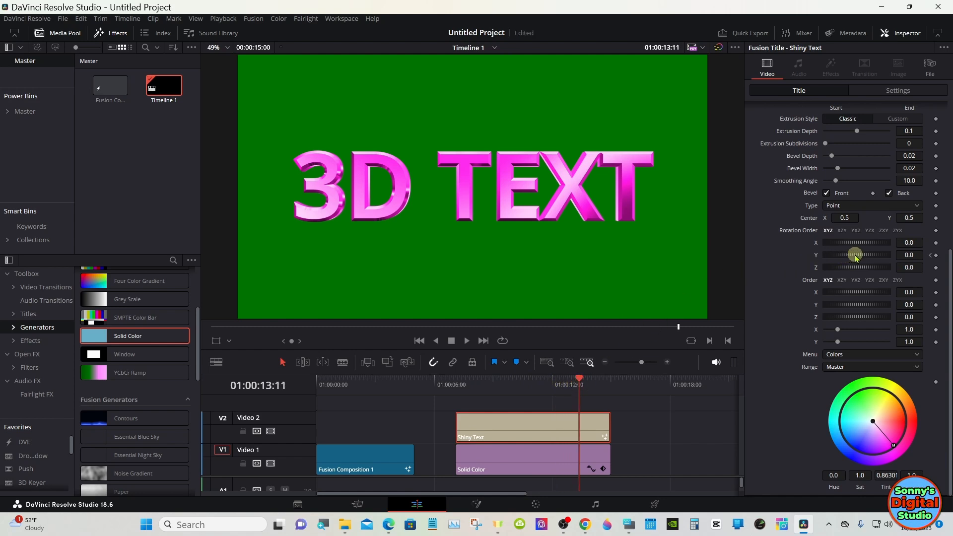
pyautogui.moveTo(854, 255); pyautogui.dragTo(912, 254)
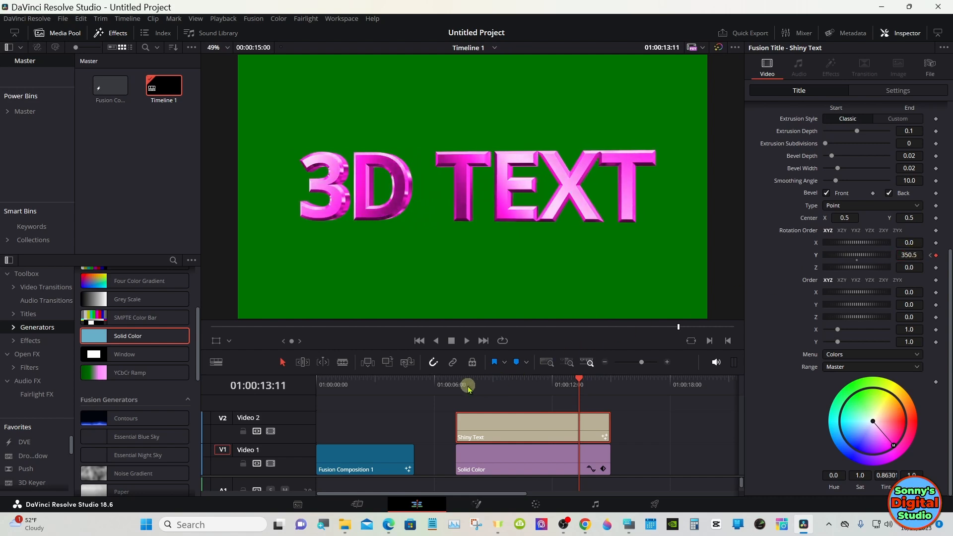
# Play the spinning title from its start, and reset its Y rotation
pyautogui.click(456, 385)
pyautogui.click(466, 341)
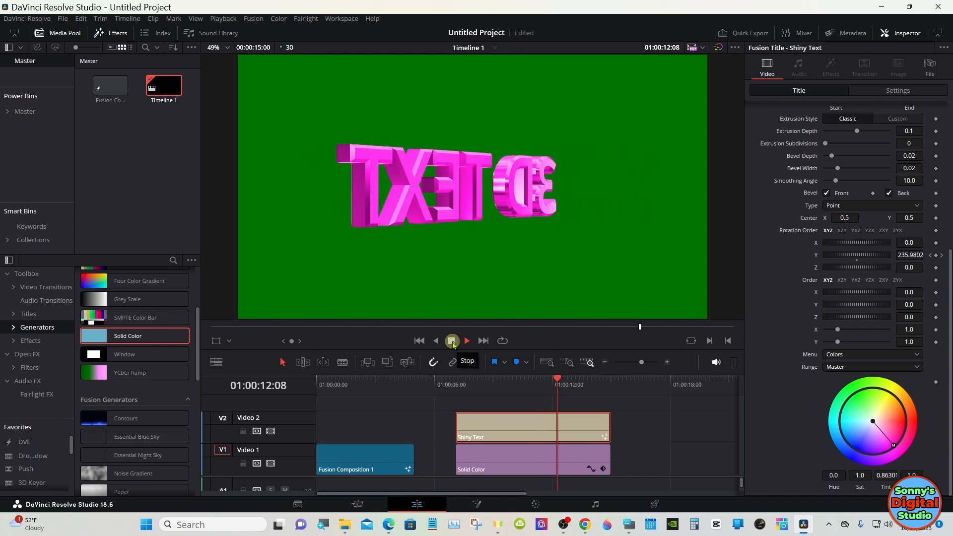
pyautogui.click(452, 341)
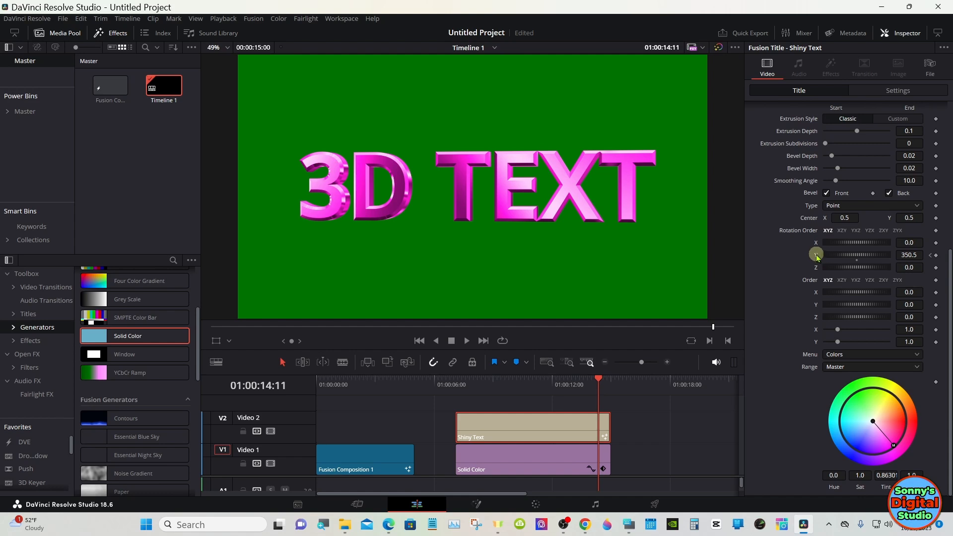
pyautogui.moveTo(817, 257); pyautogui.dragTo(818, 259)
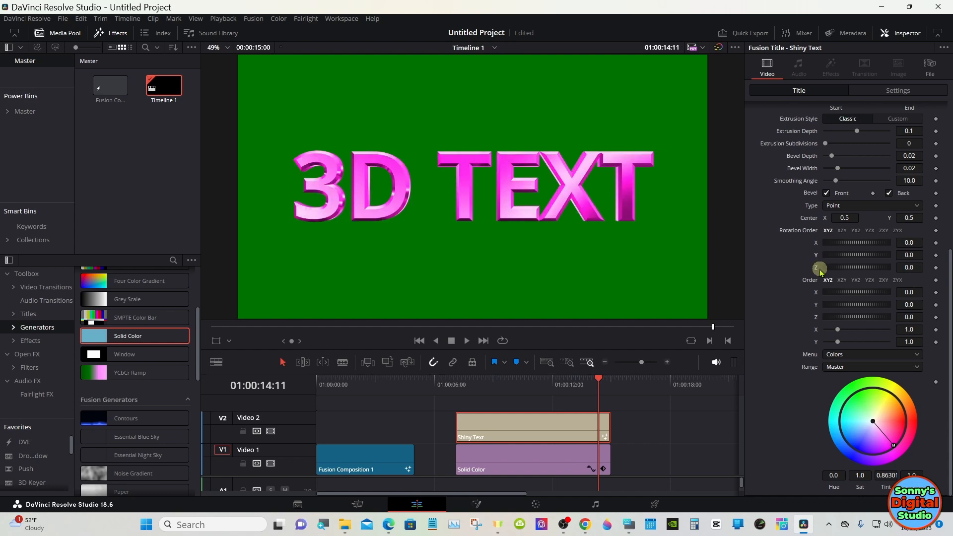
# Try a per-character Y rotation of 78.3 and an X size of 1.378 on the title, resetting each one
pyautogui.moveTo(853, 304); pyautogui.dragTo(869, 306)
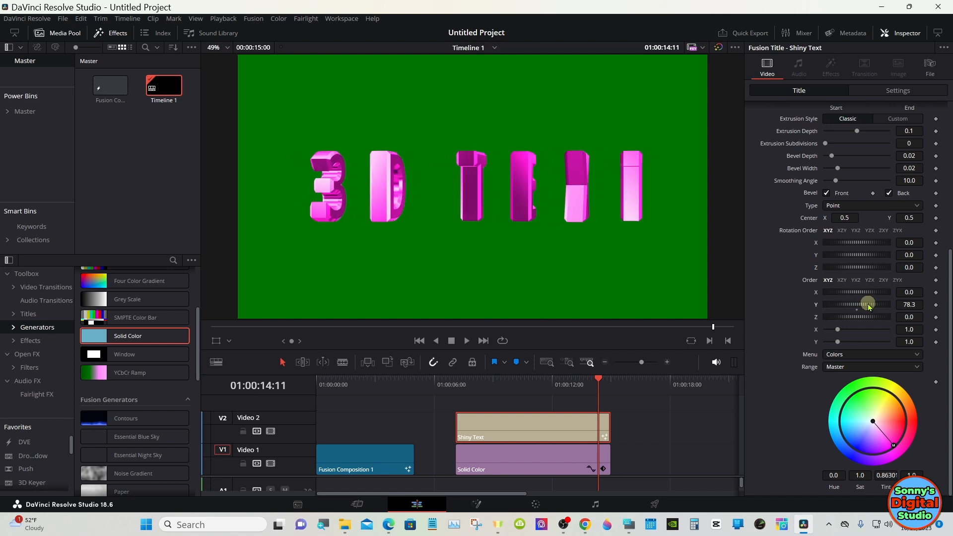
pyautogui.doubleClick(858, 309)
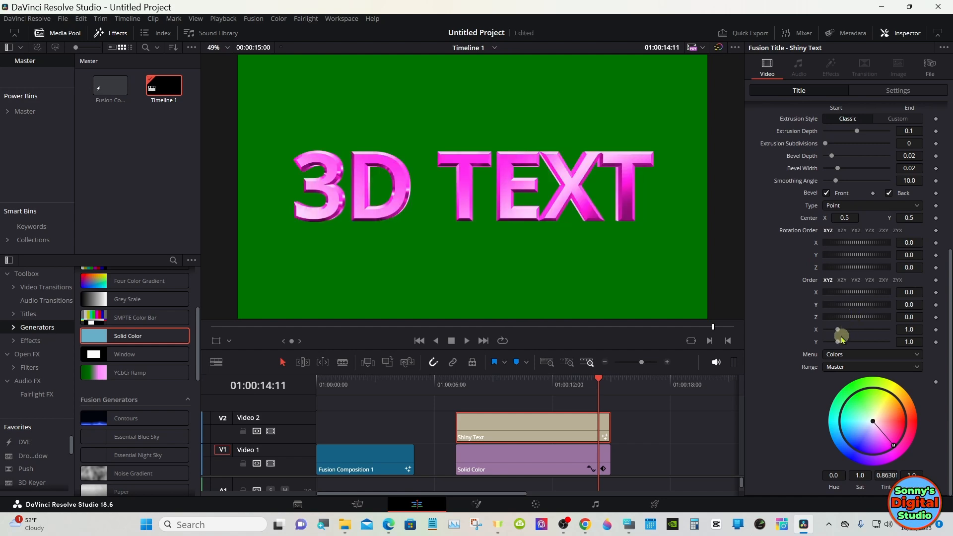
pyautogui.moveTo(838, 342)
pyautogui.mouseDown()
pyautogui.moveTo(850, 341)
pyautogui.moveTo(839, 348)
pyautogui.moveTo(843, 333)
pyautogui.mouseUp()
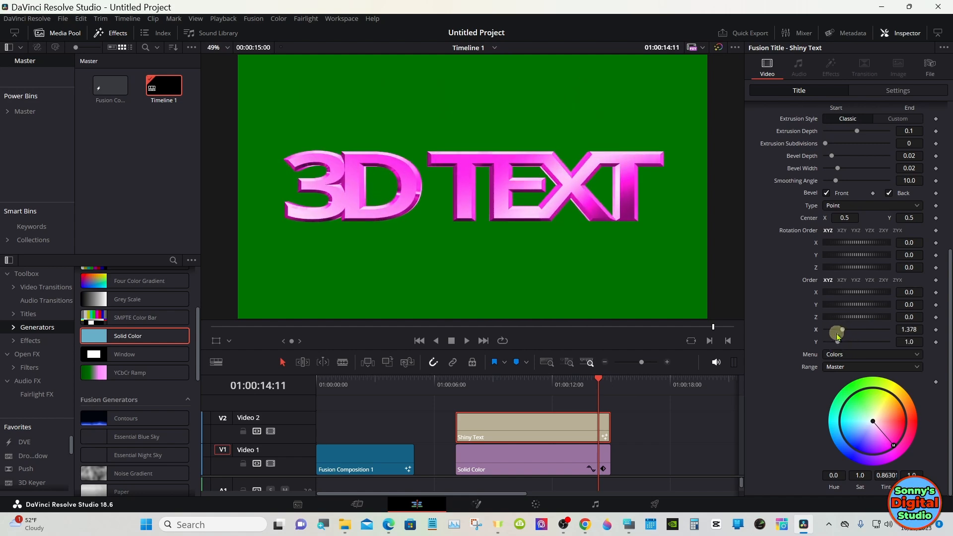
pyautogui.click(837, 333)
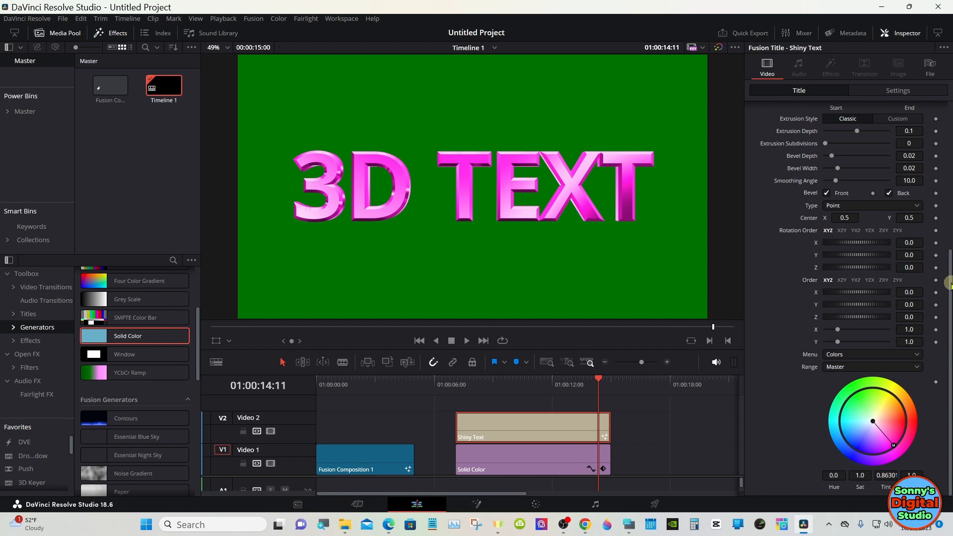
# Try the Custom extrusion style on the title, and return it to Classic
pyautogui.moveTo(949, 284); pyautogui.dragTo(949, 217)
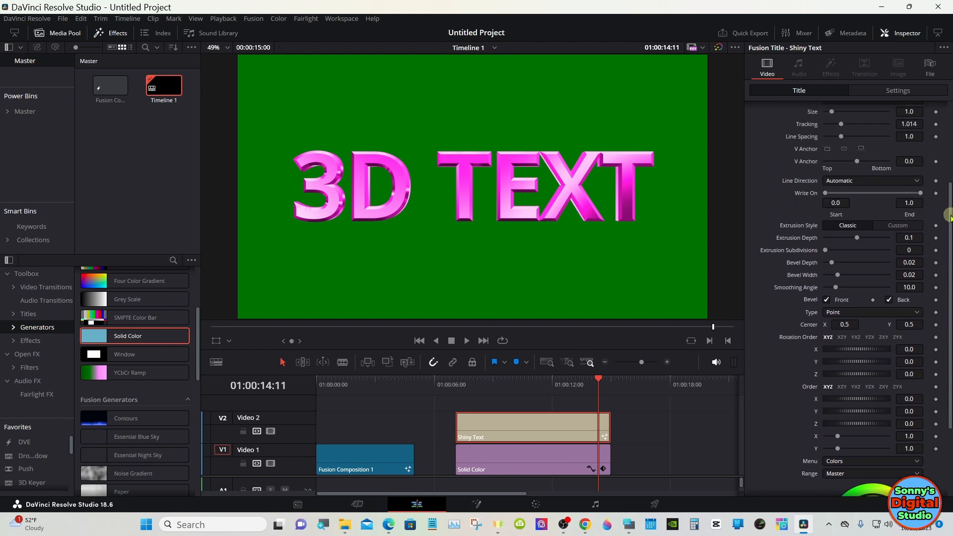
pyautogui.click(896, 225)
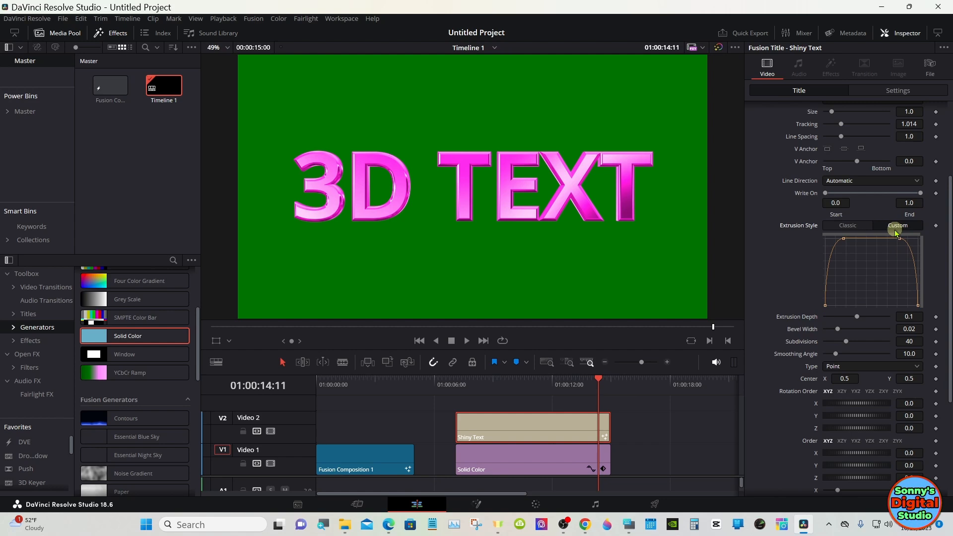
pyautogui.click(848, 226)
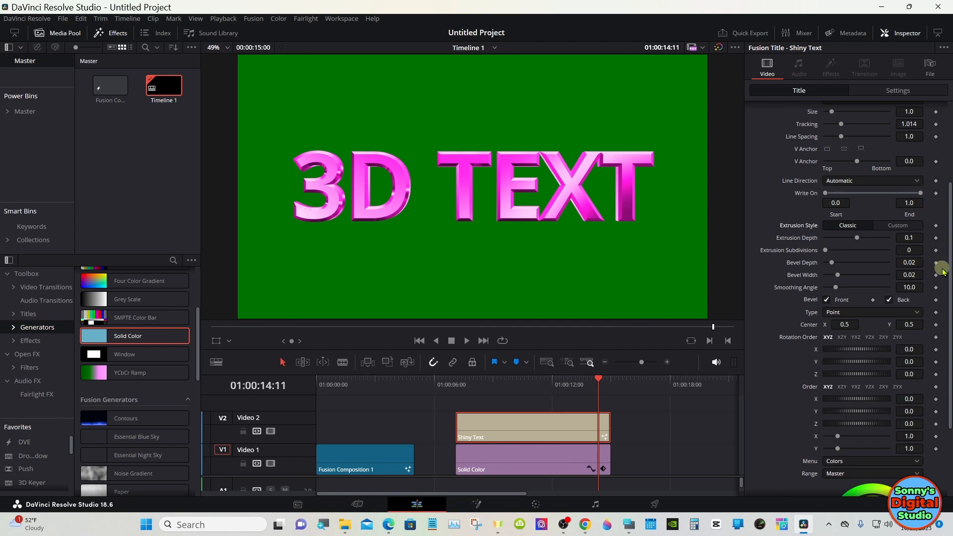
# Replace the Shiny Text title's wording with "DaVinci" using the on-screen keyboard
pyautogui.scroll(5, 896, 191)
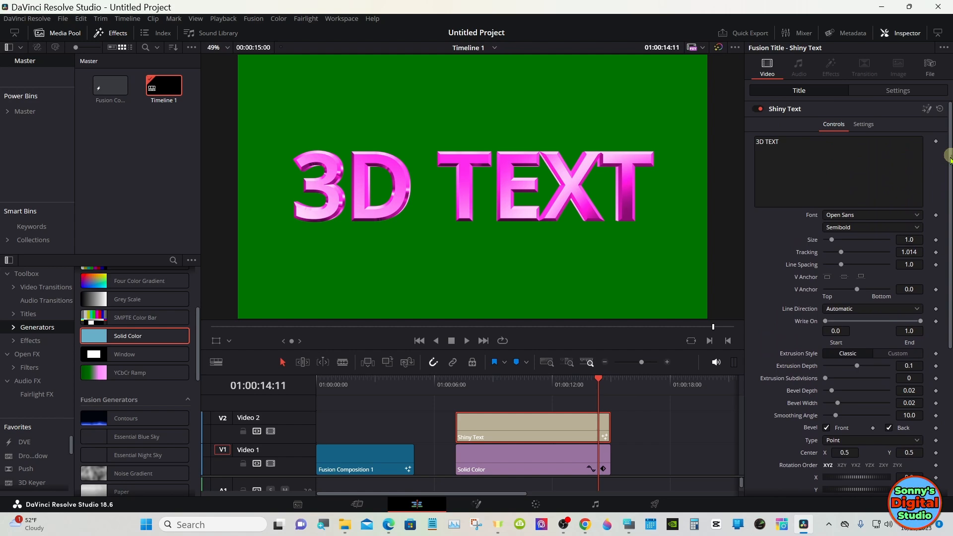
pyautogui.click(630, 525)
pyautogui.click(791, 149)
pyautogui.click(759, 433)
pyautogui.click(610, 478)
pyautogui.click(647, 462)
pyautogui.click(626, 463)
pyautogui.click(610, 477)
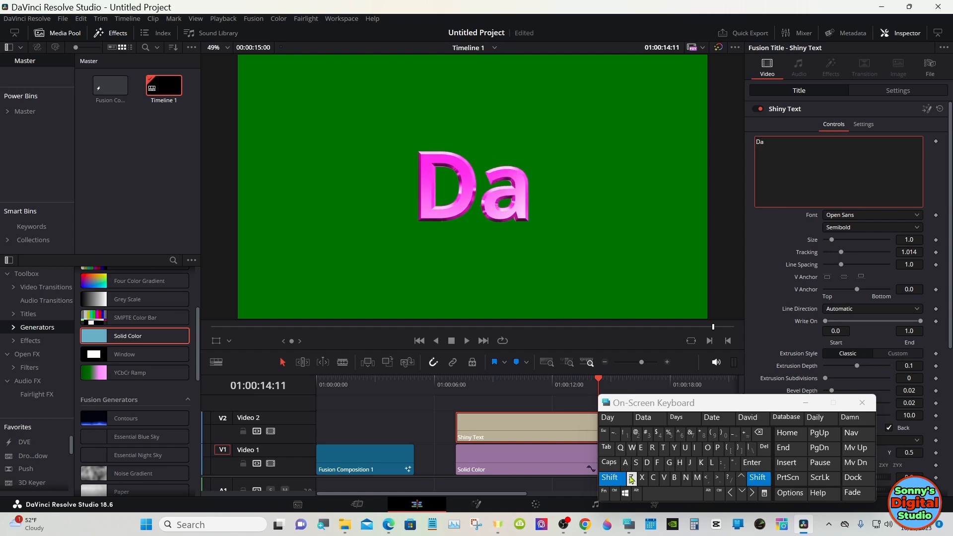
pyautogui.click(664, 478)
pyautogui.click(697, 452)
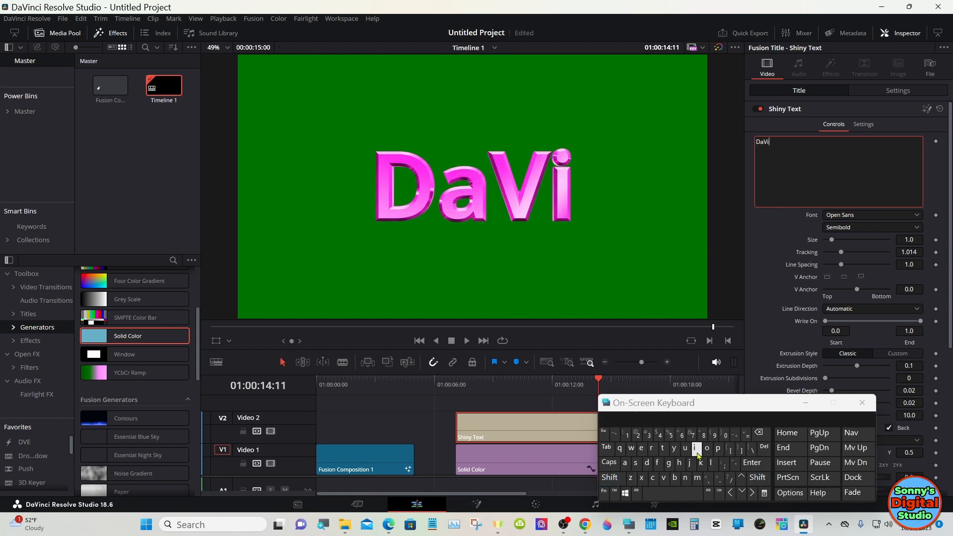
pyautogui.click(684, 479)
pyautogui.click(653, 478)
pyautogui.click(697, 452)
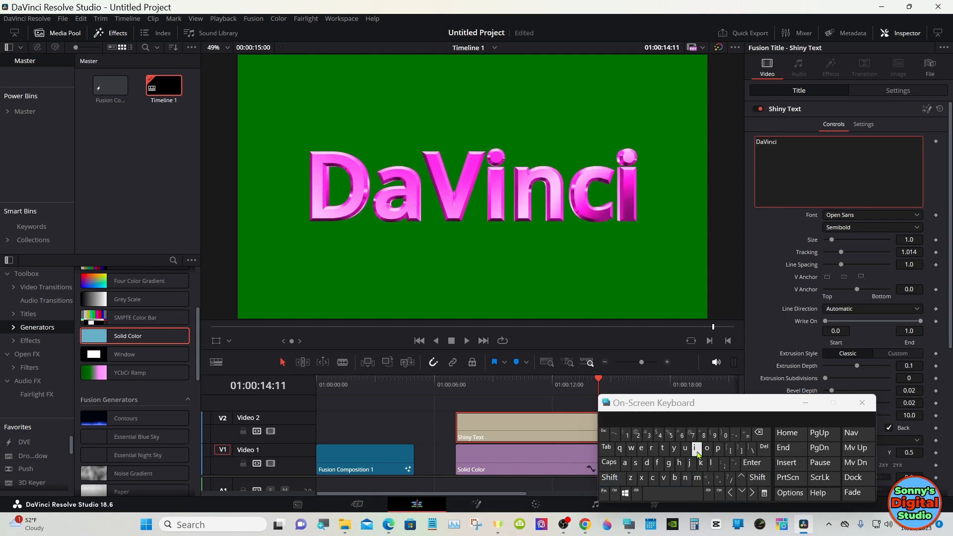
# Add a second line reading "Resolve" to the title, and put the on-screen keyboard away
pyautogui.click(752, 463)
pyautogui.click(610, 477)
pyautogui.click(653, 448)
pyautogui.click(642, 448)
pyautogui.click(636, 463)
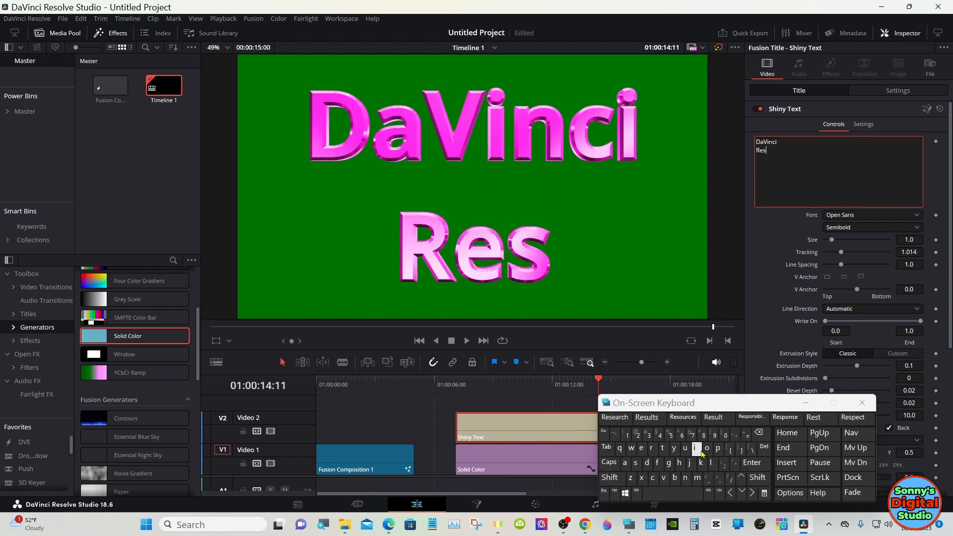
pyautogui.click(707, 448)
pyautogui.click(711, 421)
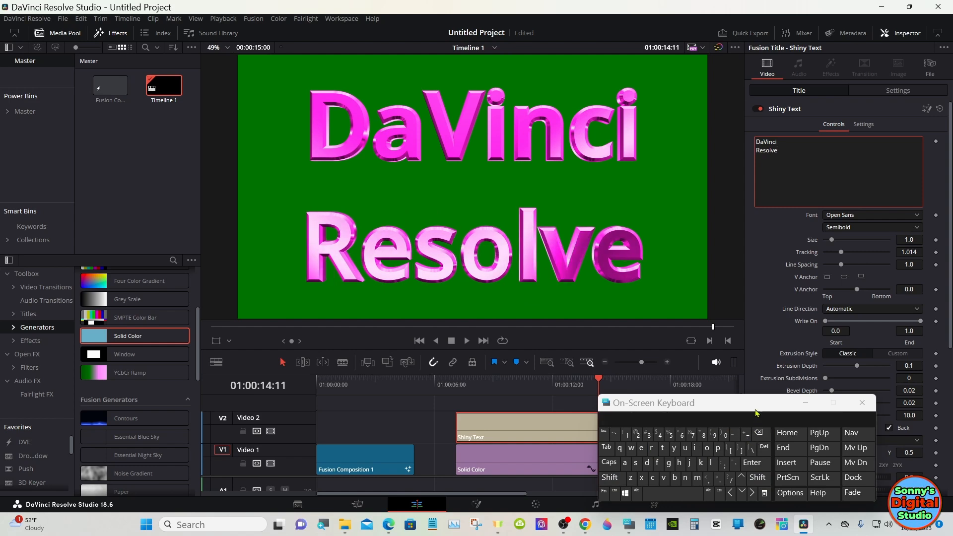
pyautogui.click(803, 408)
# Reduce the title's line spacing to 0.765 and shift its Master color balance to blue
pyautogui.moveTo(905, 264); pyautogui.dragTo(795, 251)
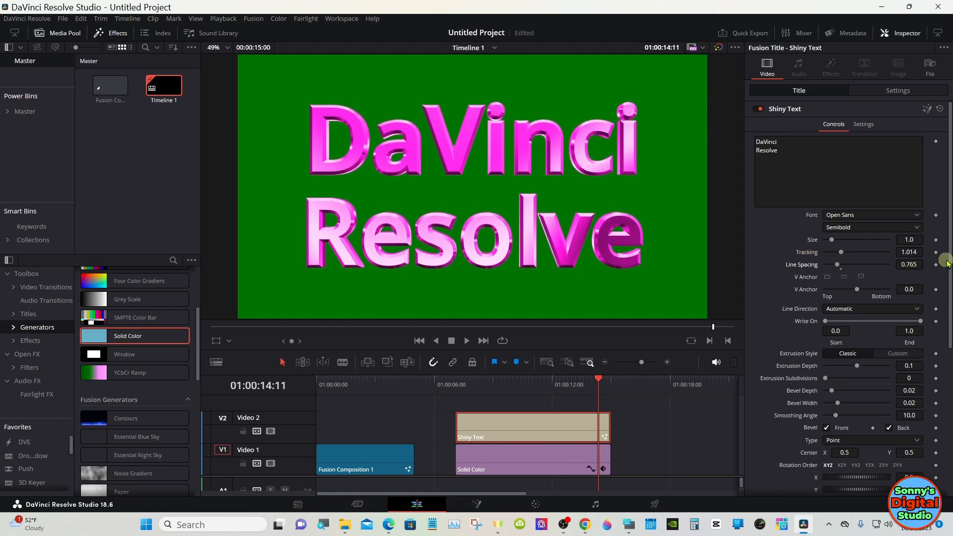
pyautogui.scroll(-6, 942, 264)
pyautogui.click(869, 450)
pyautogui.moveTo(868, 449); pyautogui.dragTo(852, 445)
# Move the playhead to 01:00:07:28, and extend the Shiny Text and Solid Color clips to a timeline length of 00:00:26:04
pyautogui.moveTo(500, 396); pyautogui.dragTo(456, 380)
pyautogui.click(472, 379)
pyautogui.moveTo(623, 421); pyautogui.dragTo(722, 426)
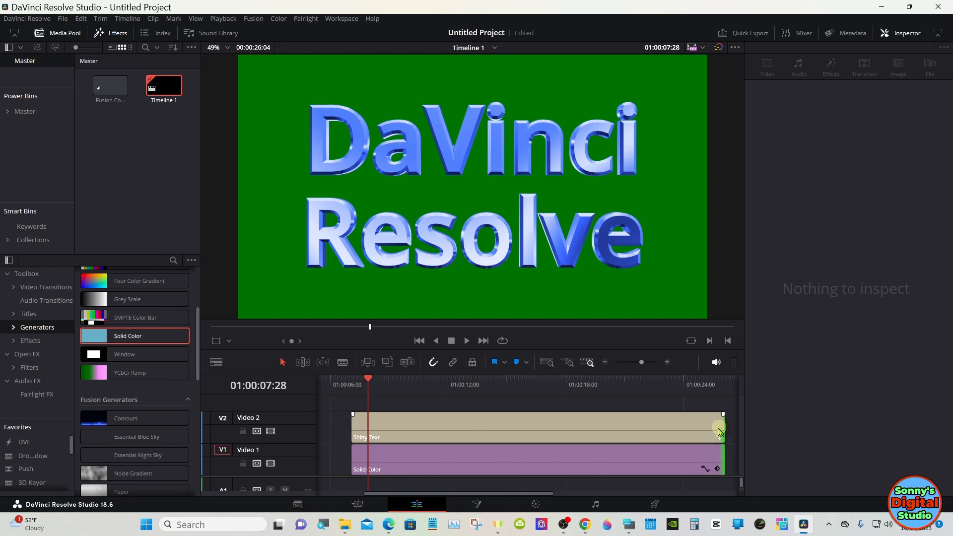
pyautogui.click(604, 362)
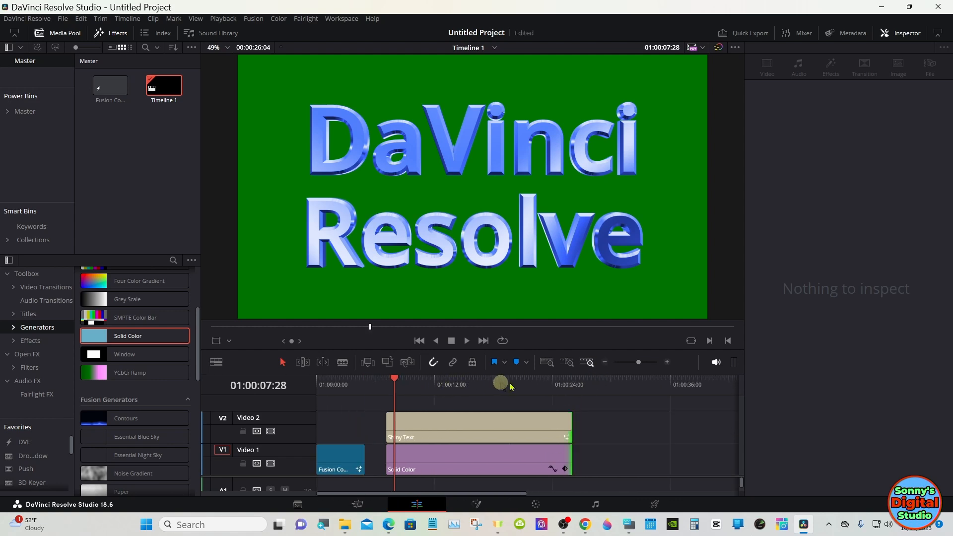
# Animate the title's Y rotation with keyframes at 01:00:07:28 and 01:00:22:26
pyautogui.click(560, 415)
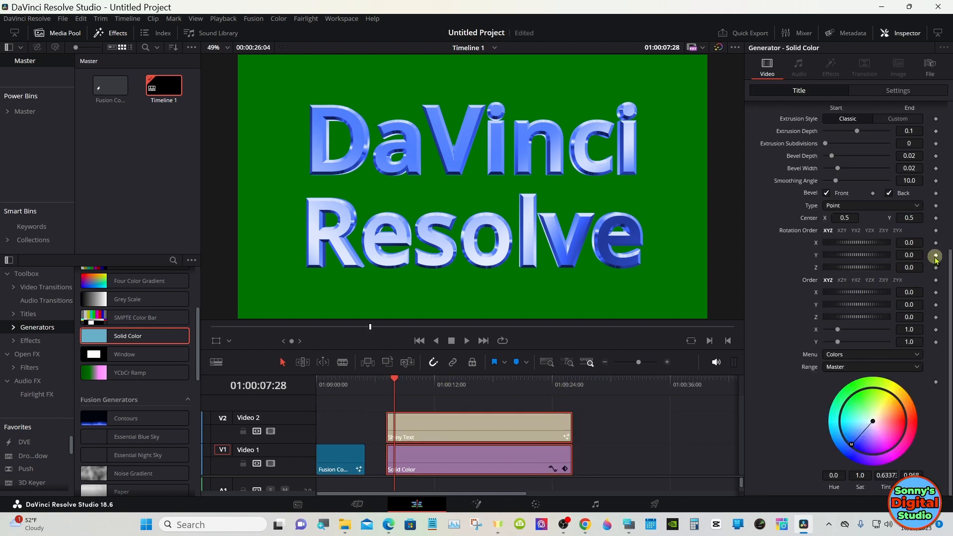
pyautogui.click(541, 382)
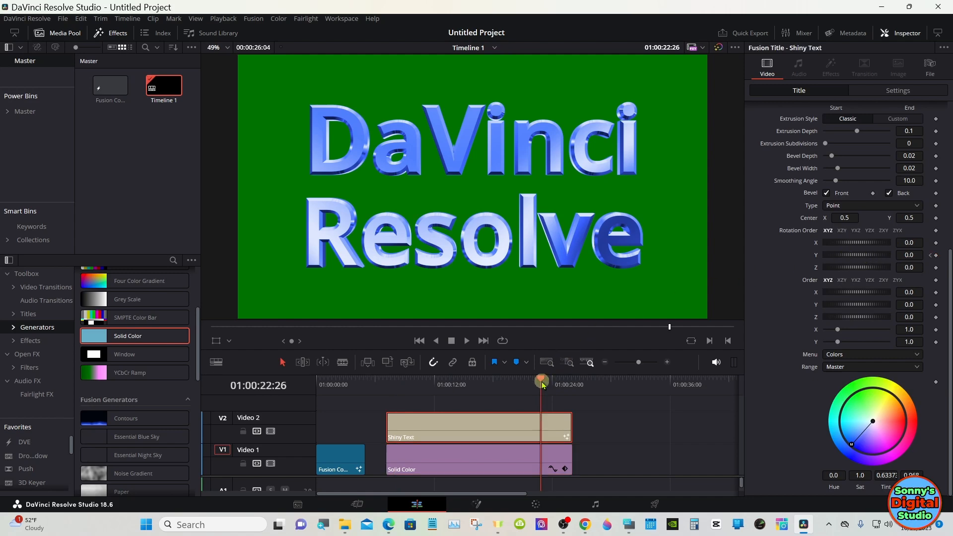
pyautogui.moveTo(862, 255)
pyautogui.mouseDown()
pyautogui.moveTo(950, 256)
pyautogui.moveTo(851, 255)
pyautogui.moveTo(886, 260)
pyautogui.moveTo(870, 258)
pyautogui.mouseUp()
# Move the playhead to 01:00:07:03 and turn on render caching for the timeline
pyautogui.click(388, 382)
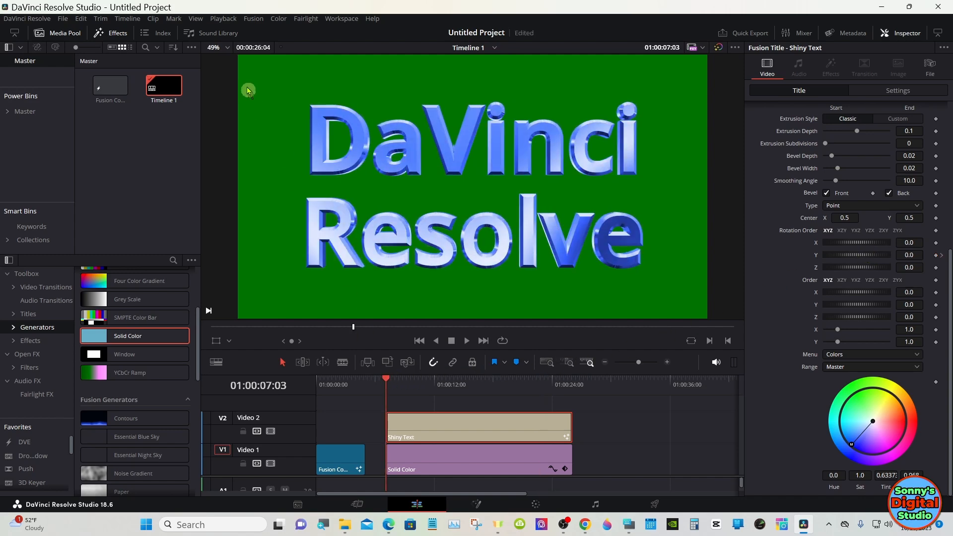
pyautogui.click(223, 18)
pyautogui.moveTo(351, 67)
pyautogui.click(387, 78)
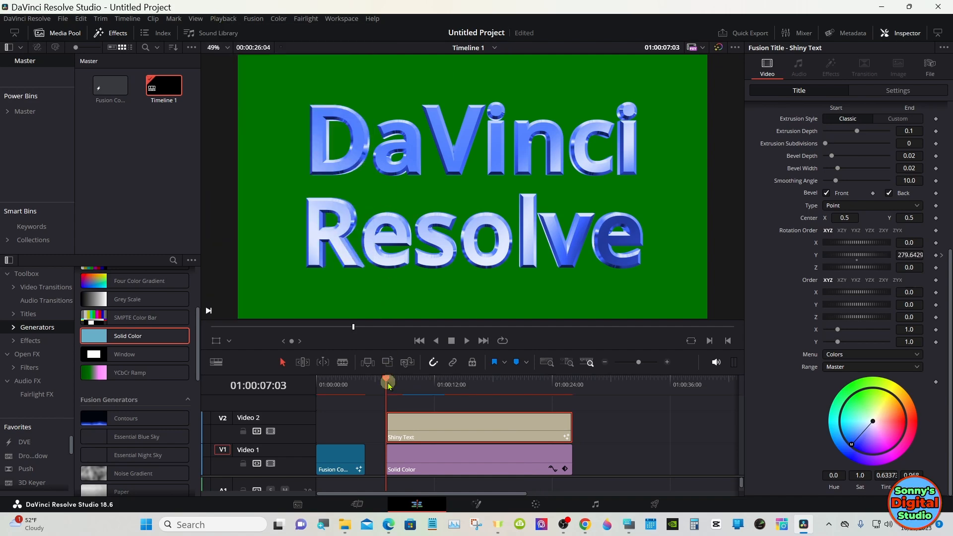
# Revisit the timeline's first frame, return the playhead to 01:00:07:03, and enlarge the viewer above the timeline
pyautogui.click(319, 382)
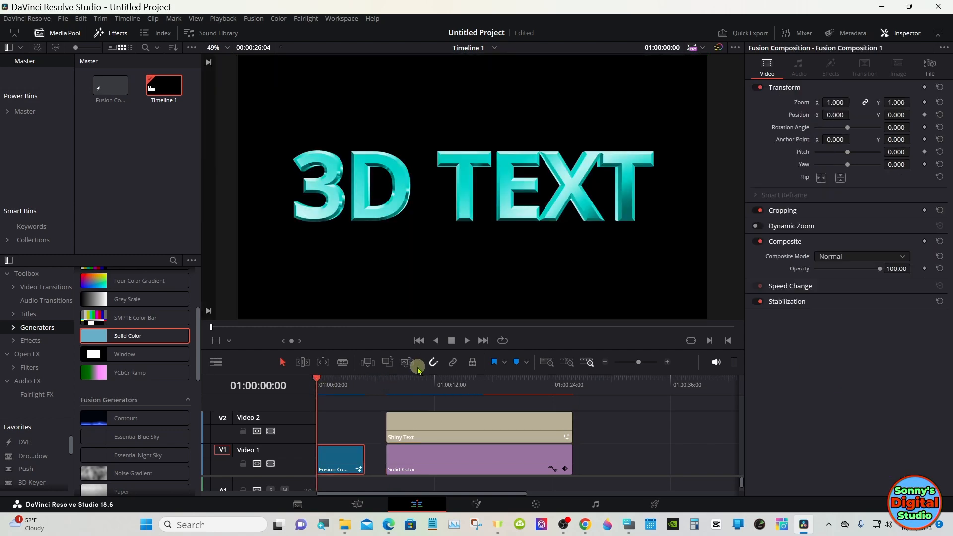
pyautogui.click(386, 383)
pyautogui.moveTo(416, 382); pyautogui.dragTo(435, 415)
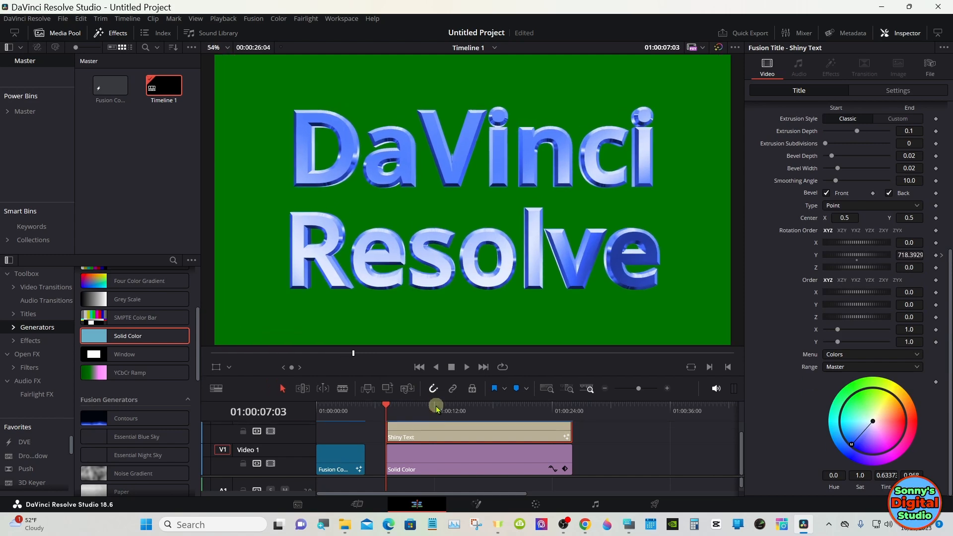